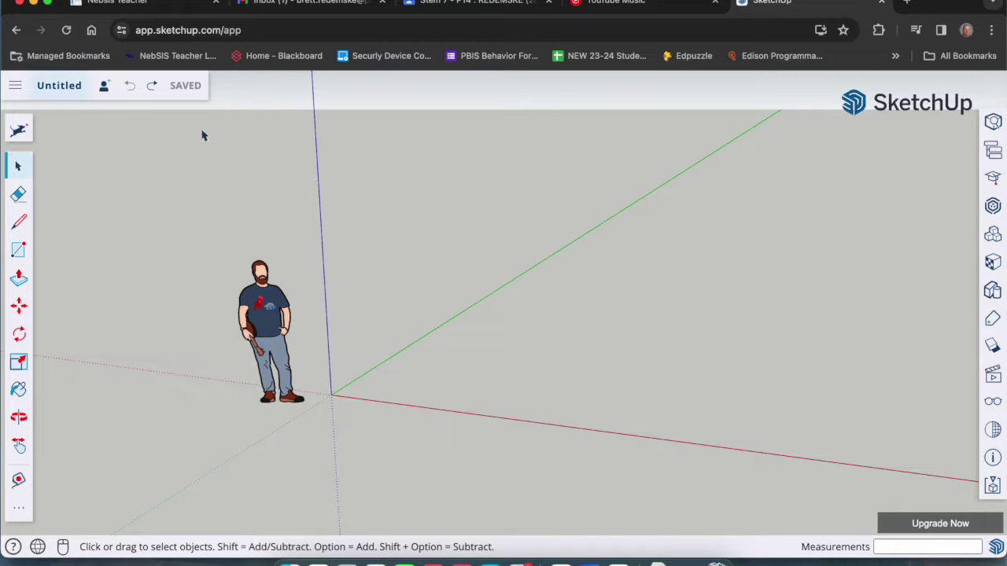
# - Delete the default human figure and save the model as Picture Frame in the SketchUp project folder
pyautogui.click(265, 304)
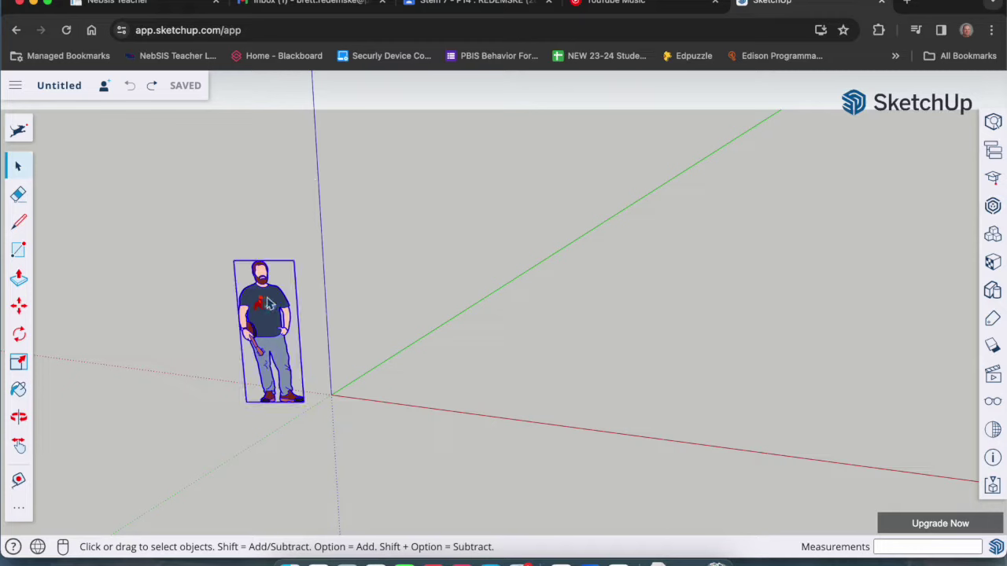
pyautogui.press('Delete')
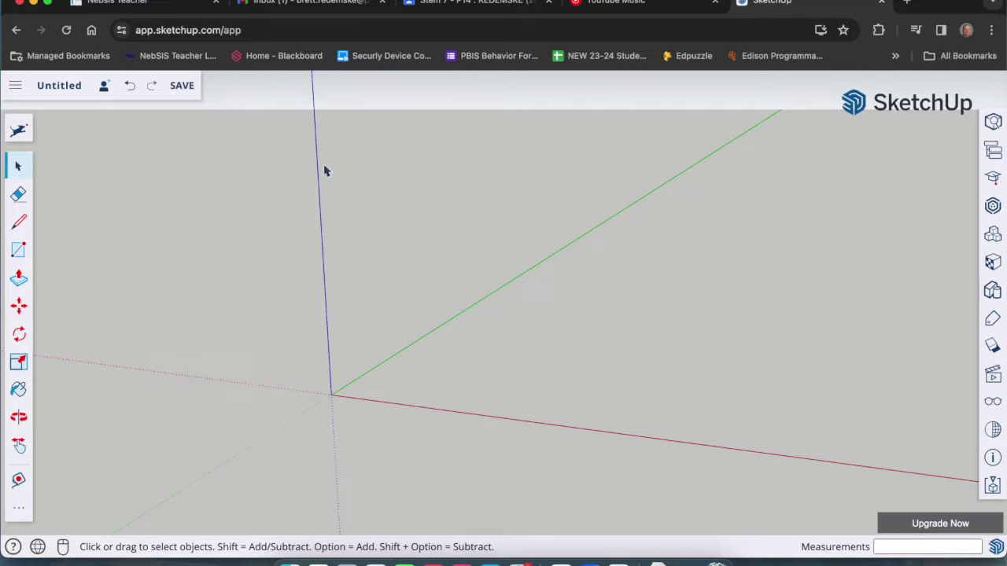
pyautogui.click(70, 86)
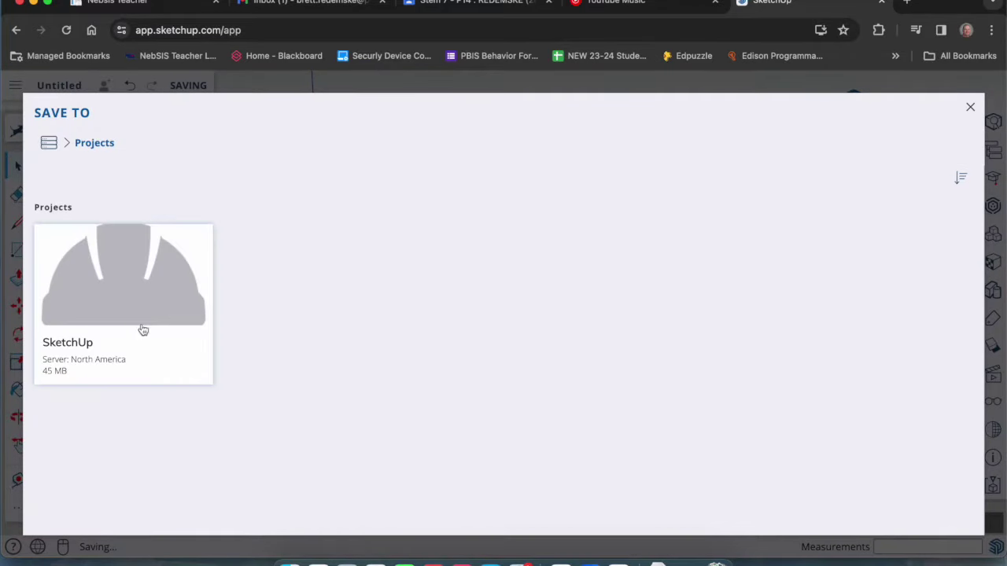
pyautogui.click(146, 310)
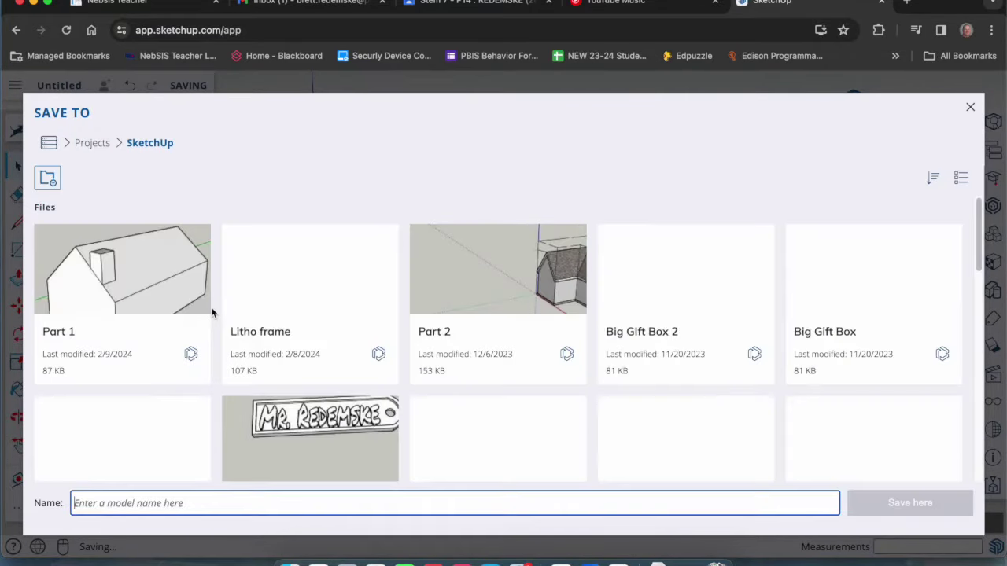
pyautogui.write('Picture Frame')
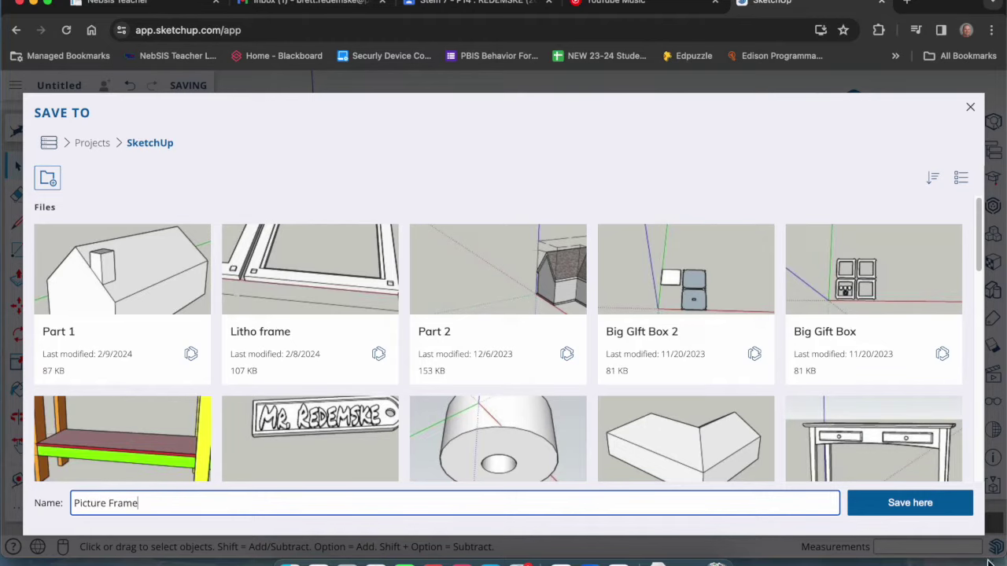
pyautogui.click(907, 508)
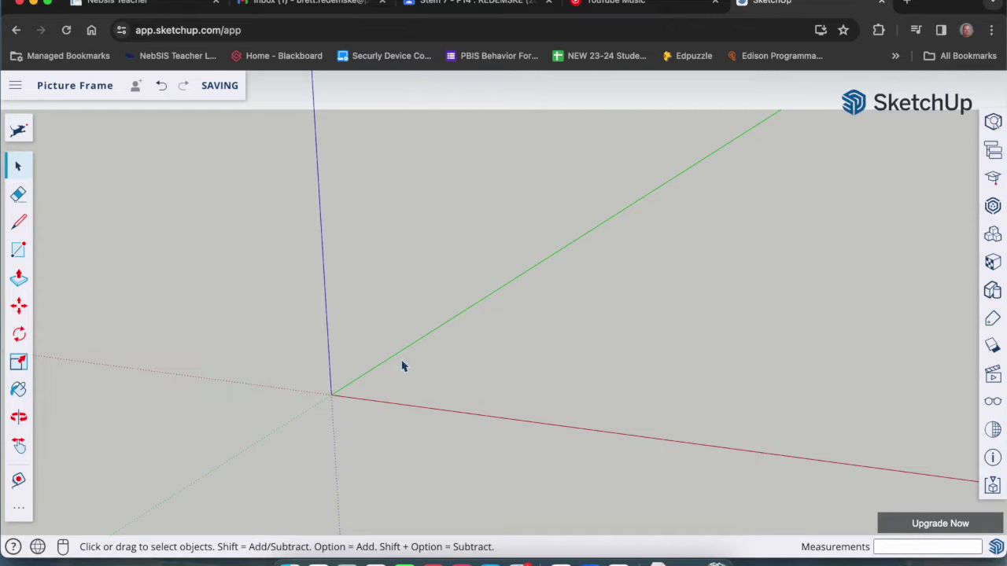
# - Draw a 17 by 1 5/8 inch rectangle on the ground plane, starting at the origin with its long side along the red axis
pyautogui.press('r')
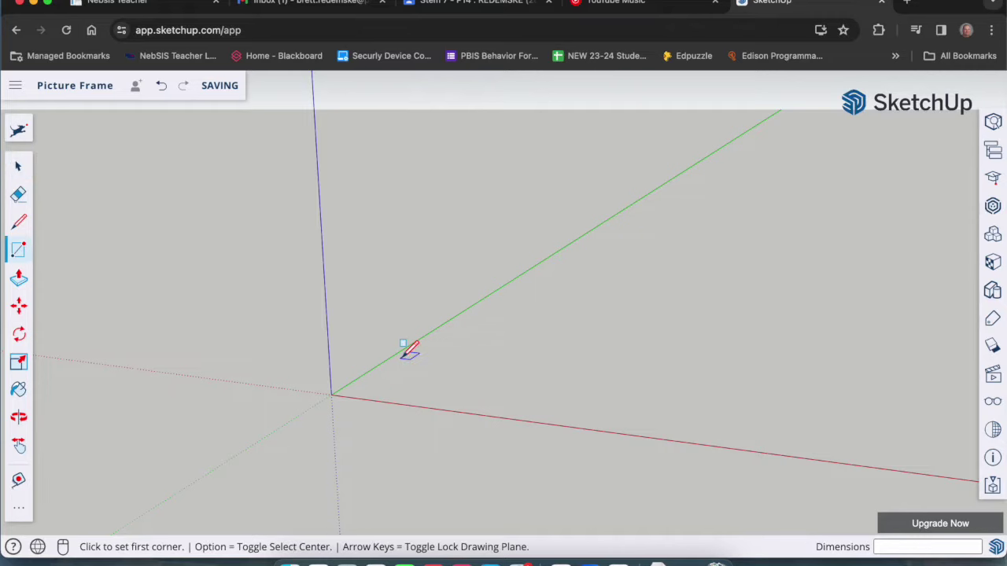
pyautogui.click(332, 392)
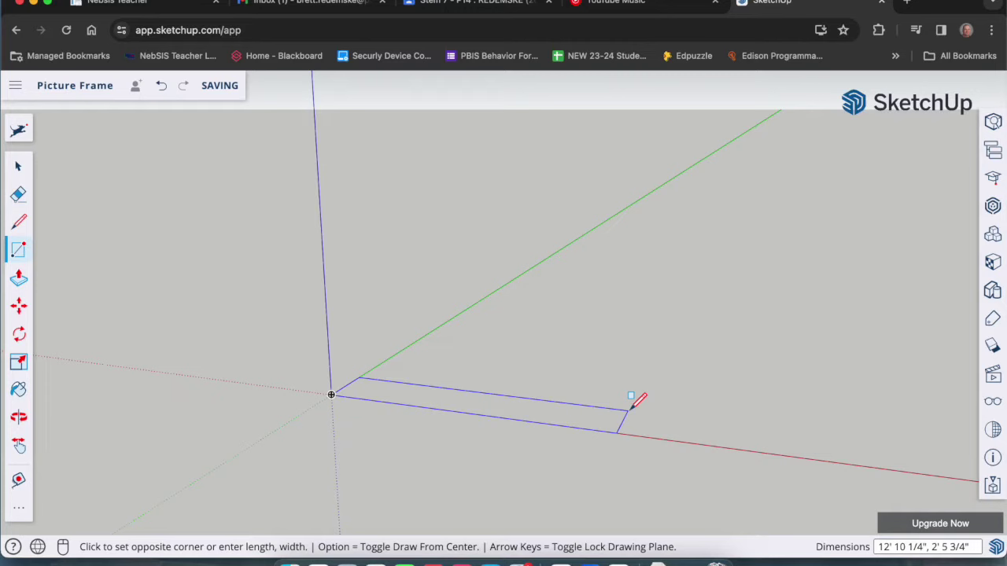
pyautogui.write('17,1 5/8')
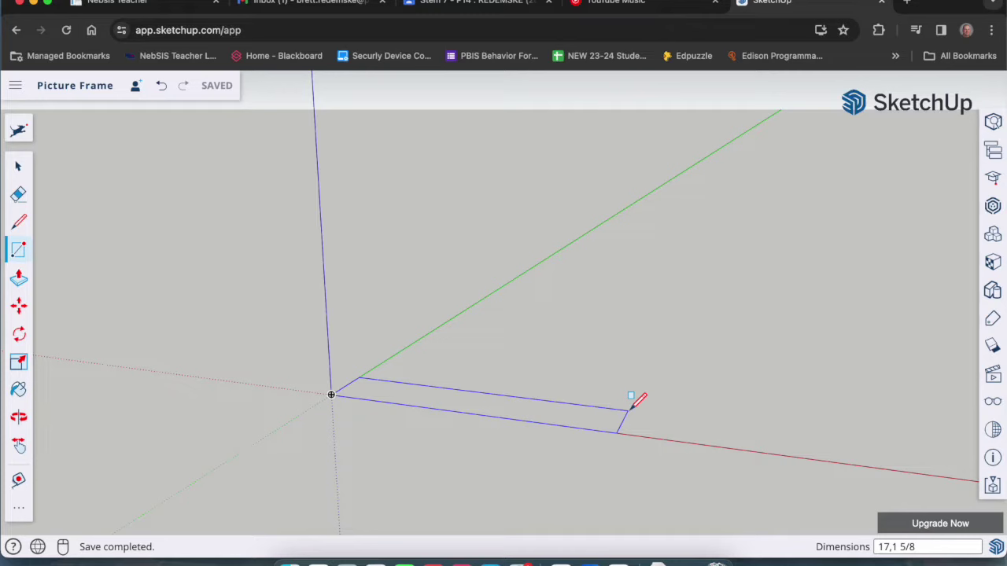
pyautogui.press('Escape')
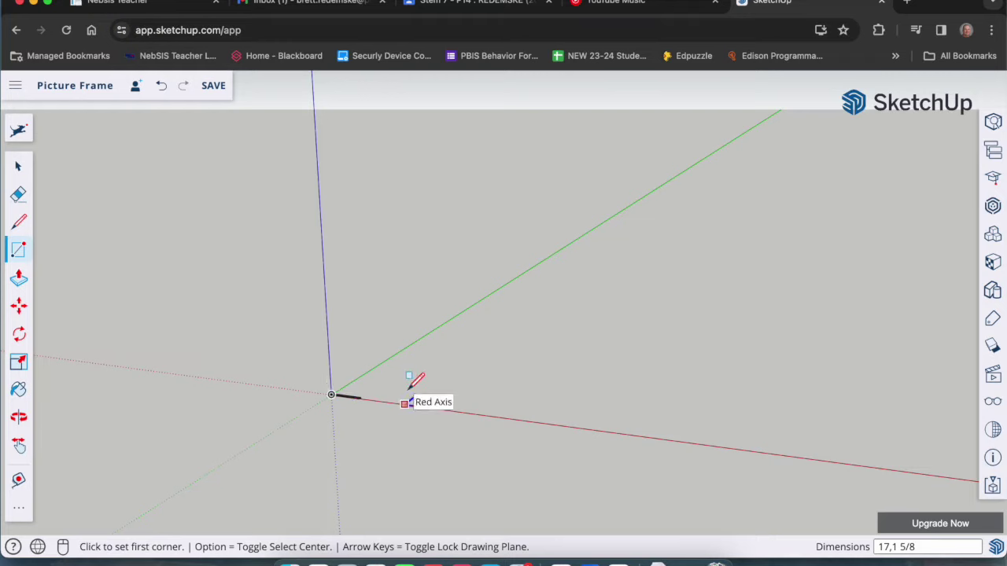
pyautogui.hotkey('shift', 'z')
pyautogui.moveTo(490, 326); pyautogui.dragTo(512, 341, button='middle')
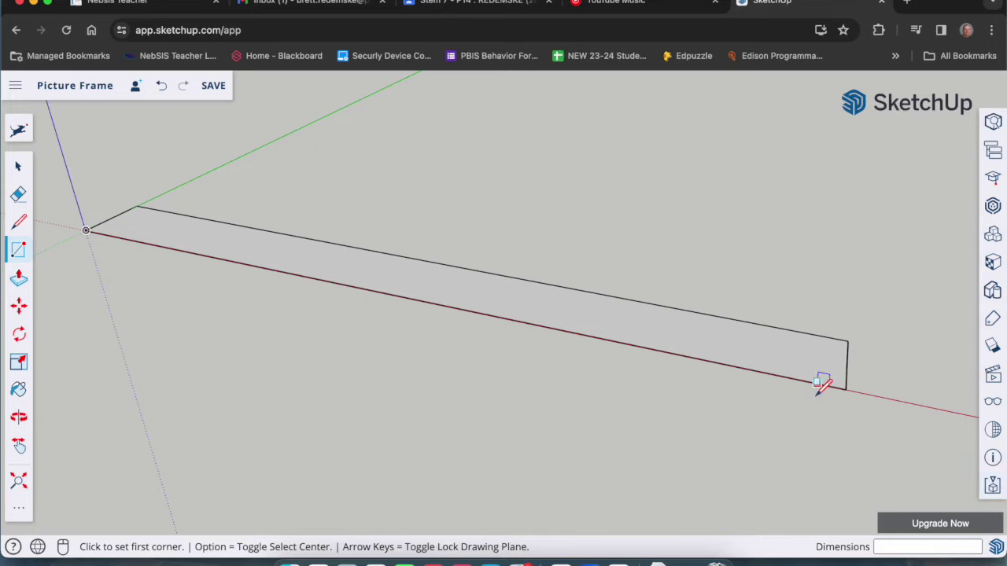
pyautogui.press('space')
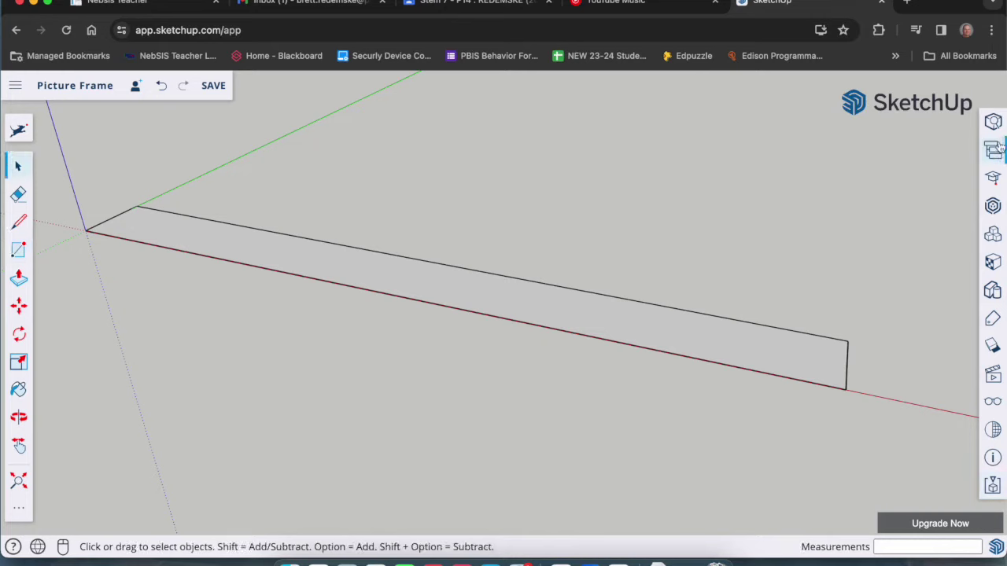
# - Extrude the rectangle upward 0.75 inch with Push/Pull to form the frame board
pyautogui.moveTo(708, 295); pyautogui.dragTo(663, 295, button='middle')
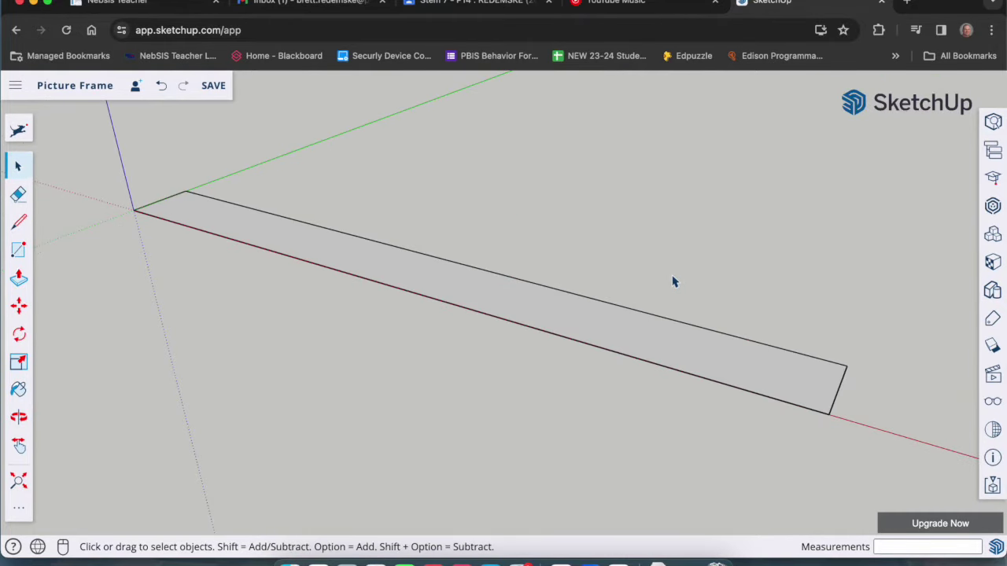
pyautogui.press('p')
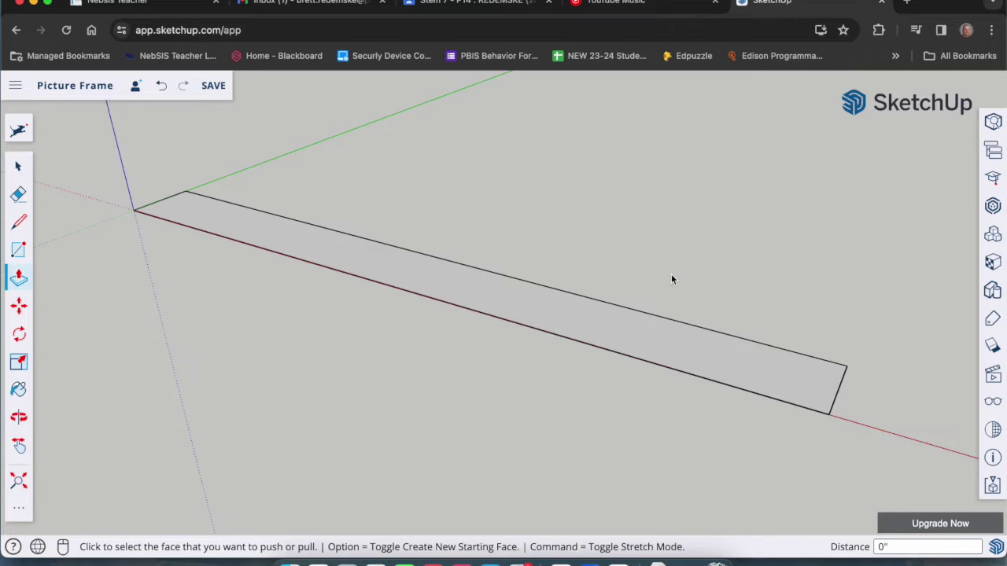
pyautogui.click(538, 312)
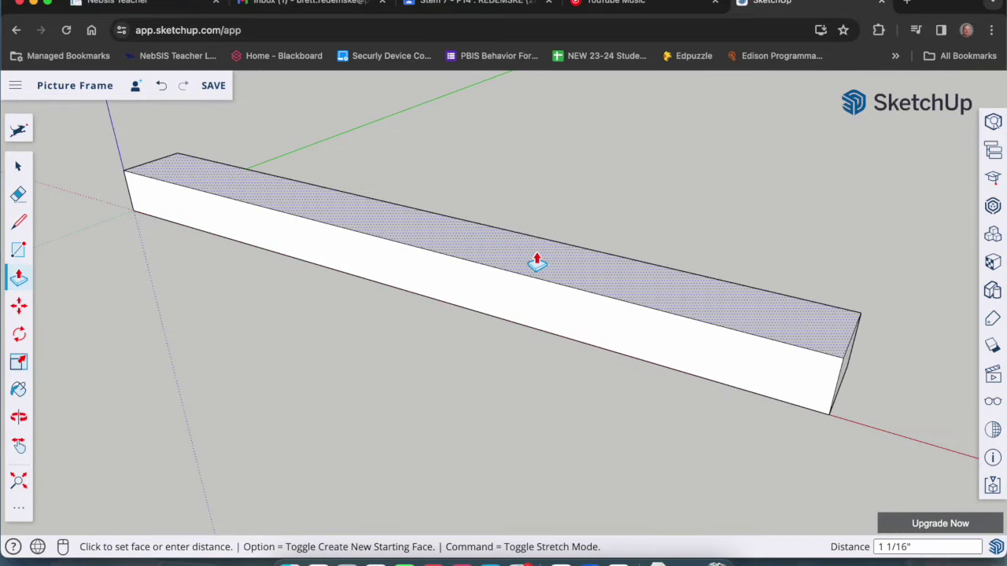
pyautogui.write('.75')
pyautogui.press('Return')
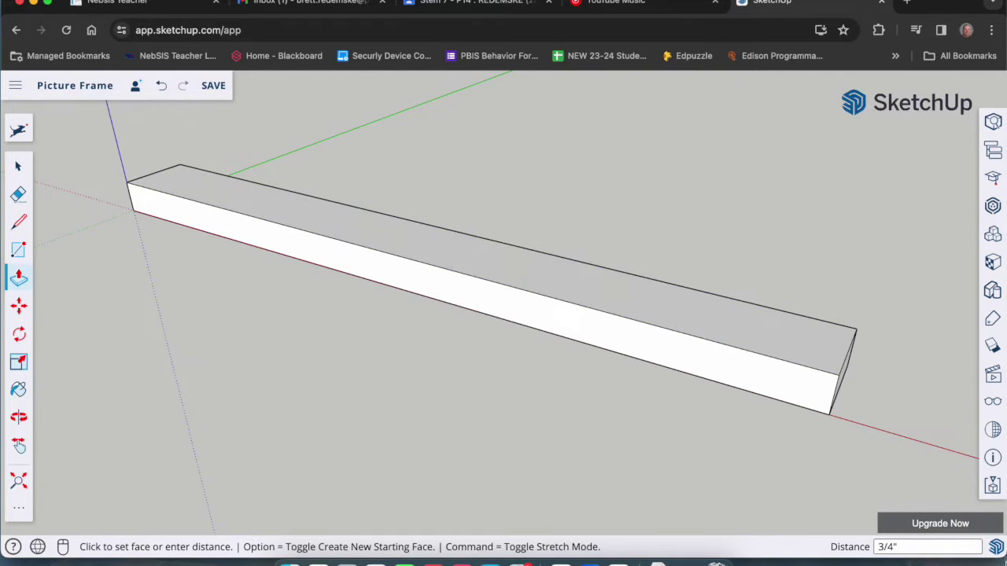
# - Save the model, purging all unused items
pyautogui.moveTo(731, 409)
pyautogui.mouseDown(button='middle')
pyautogui.moveTo(577, 351)
pyautogui.moveTo(744, 417)
pyautogui.mouseUp(button='middle')
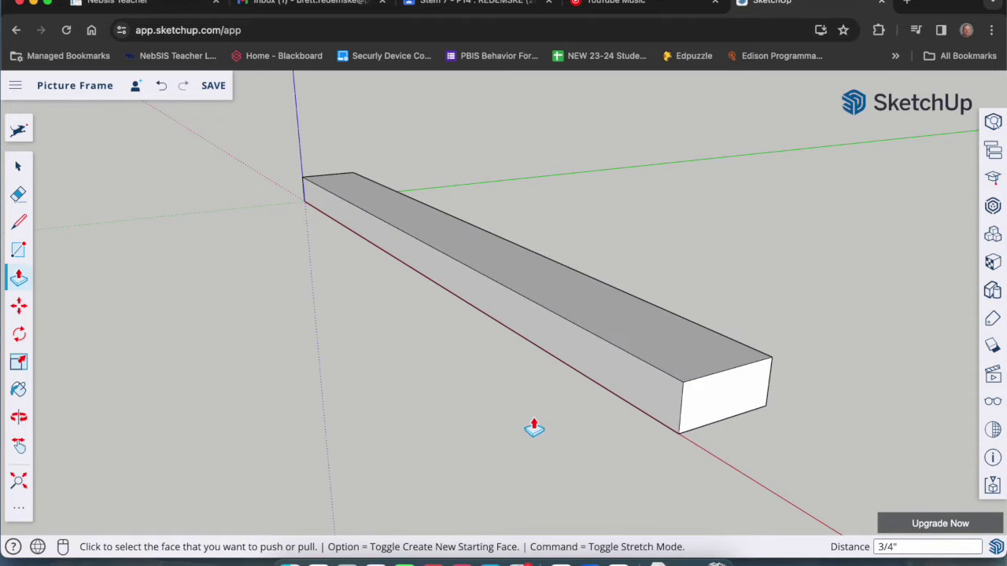
pyautogui.moveTo(461, 376); pyautogui.dragTo(719, 454, button='middle')
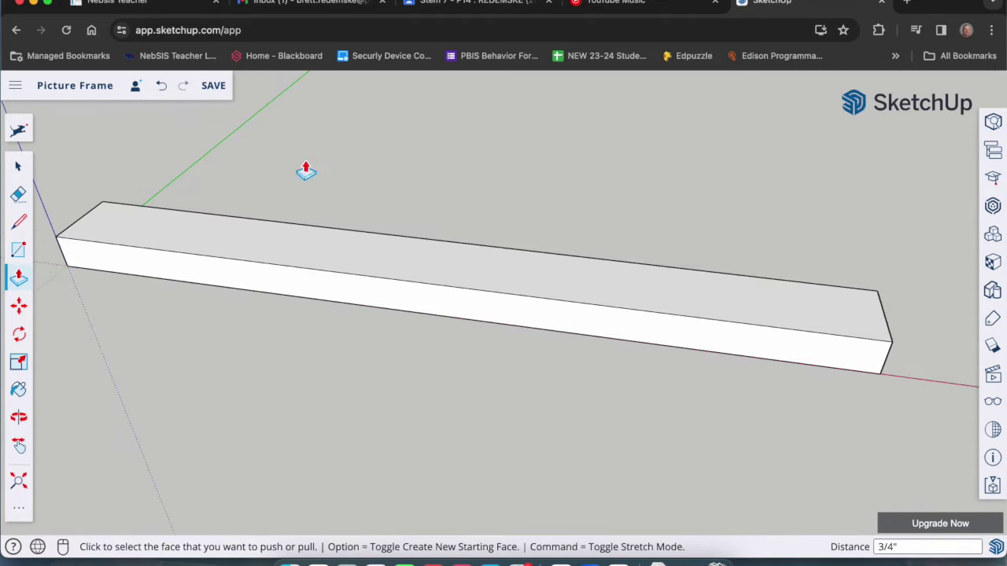
pyautogui.click(213, 85)
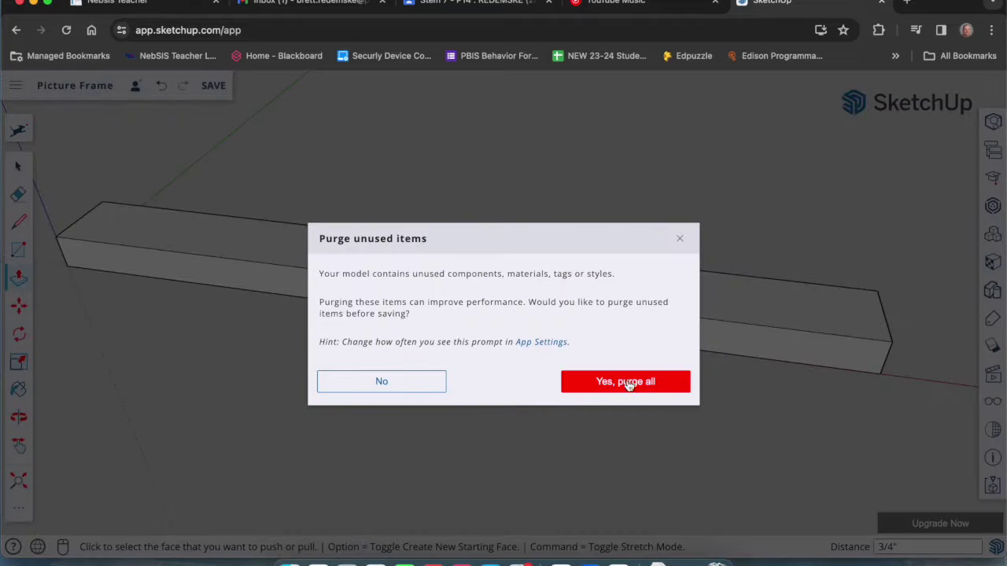
pyautogui.click(647, 387)
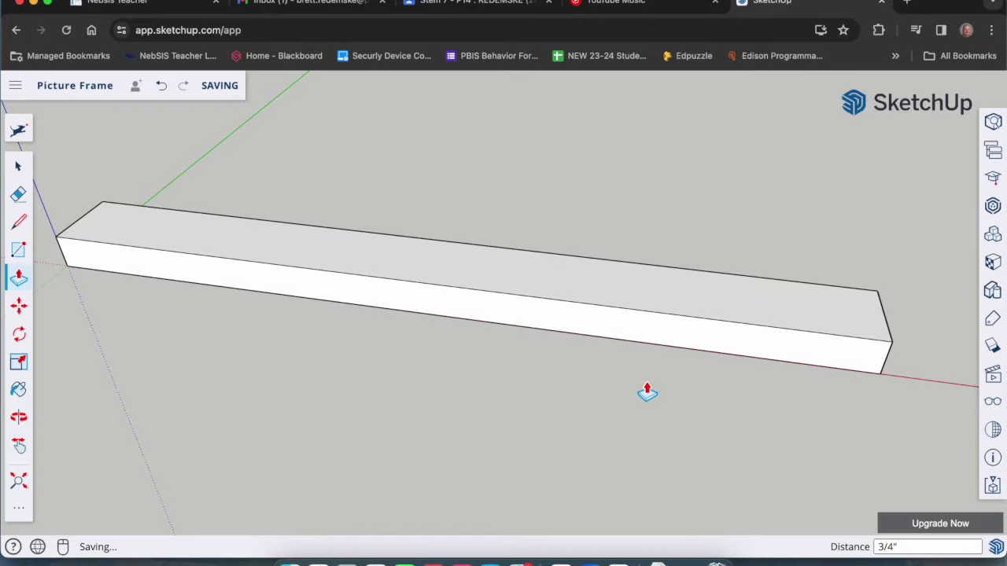
pyautogui.press('space')
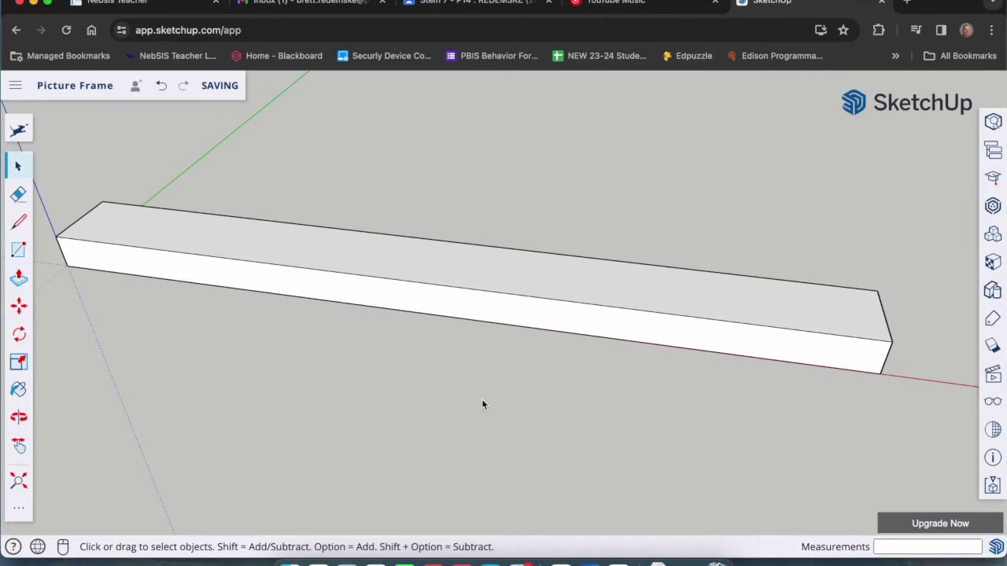
# - Place a guide line on the board's top face, parallel to and 3/16 inch from the long edge above the red axis
pyautogui.moveTo(666, 344); pyautogui.dragTo(516, 315, button='middle')
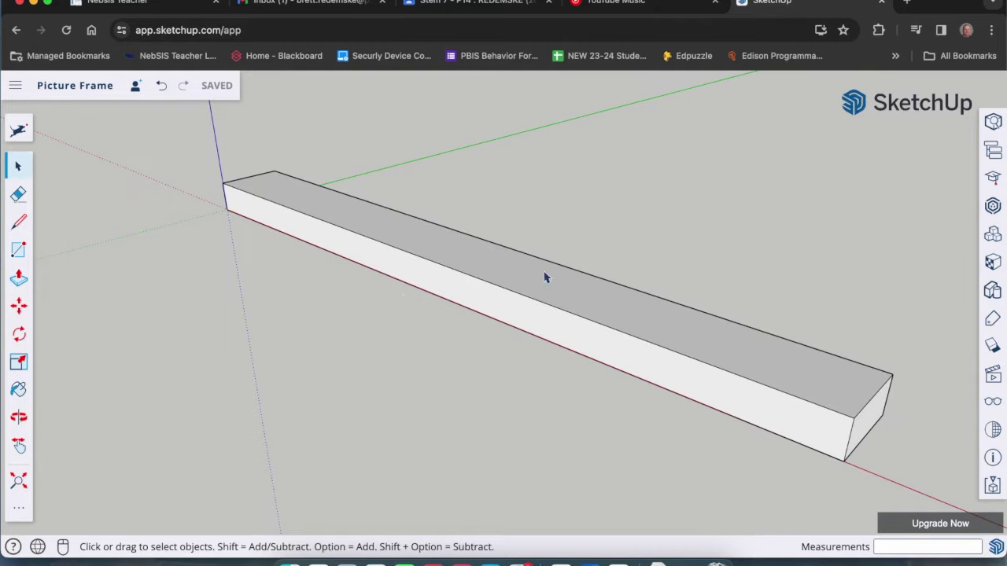
pyautogui.moveTo(361, 308); pyautogui.dragTo(491, 337, button='middle')
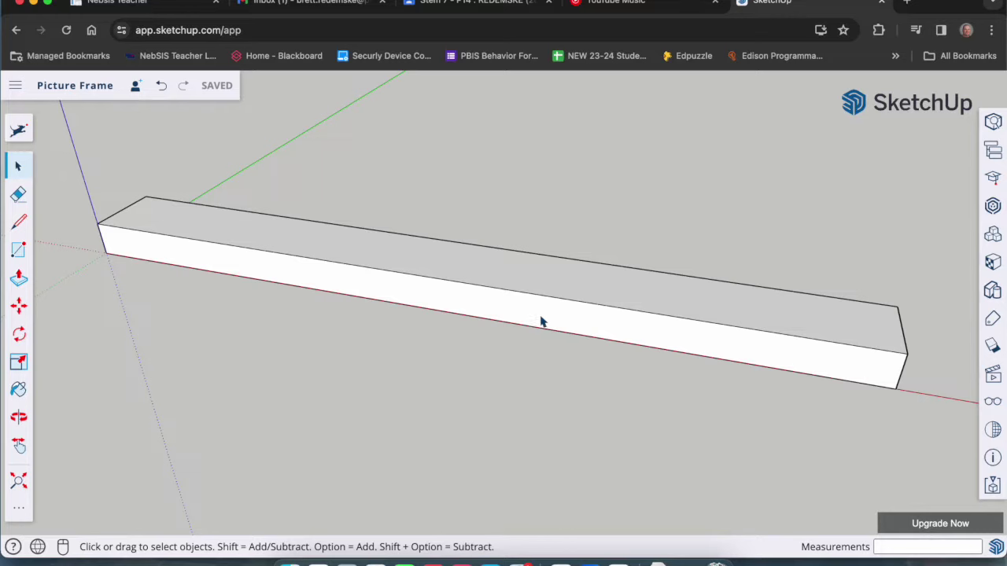
pyautogui.moveTo(519, 292); pyautogui.dragTo(483, 432, button='middle')
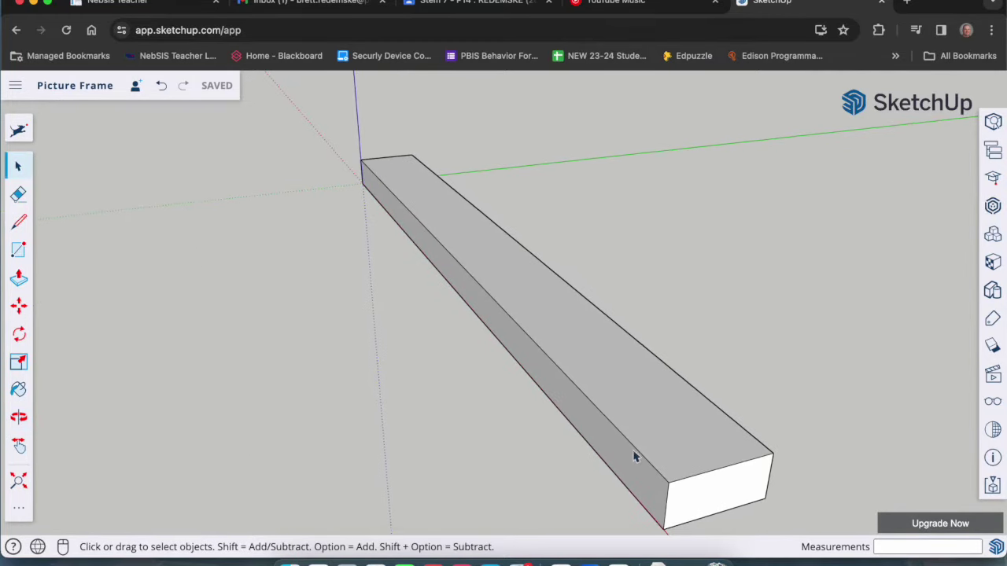
pyautogui.scroll(2, 627, 454)
pyautogui.press('t')
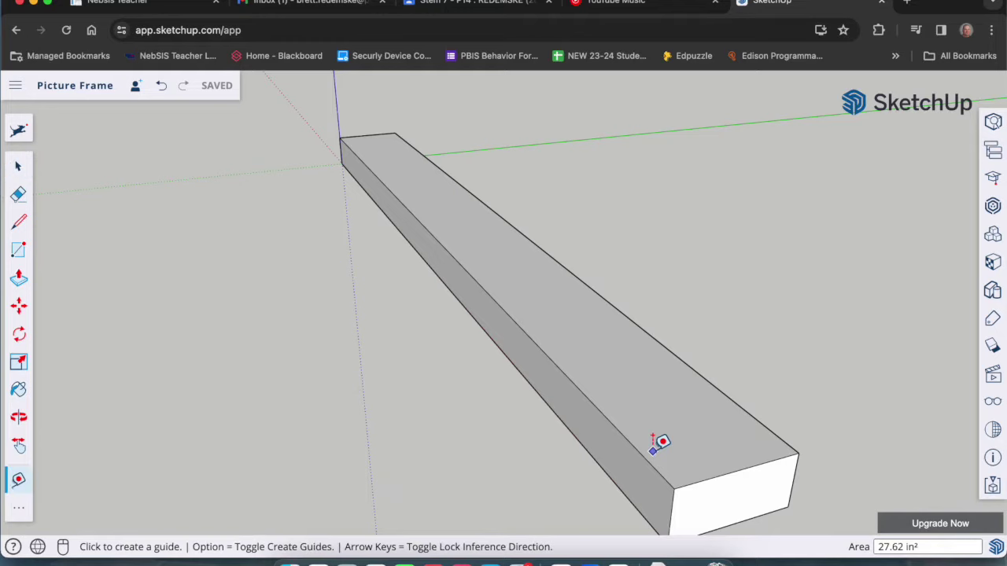
pyautogui.scroll(2, 639, 405)
pyautogui.scroll(-1, 472, 323)
pyautogui.click(427, 303)
pyautogui.scroll(1, 587, 414)
pyautogui.scroll(-1, 503, 375)
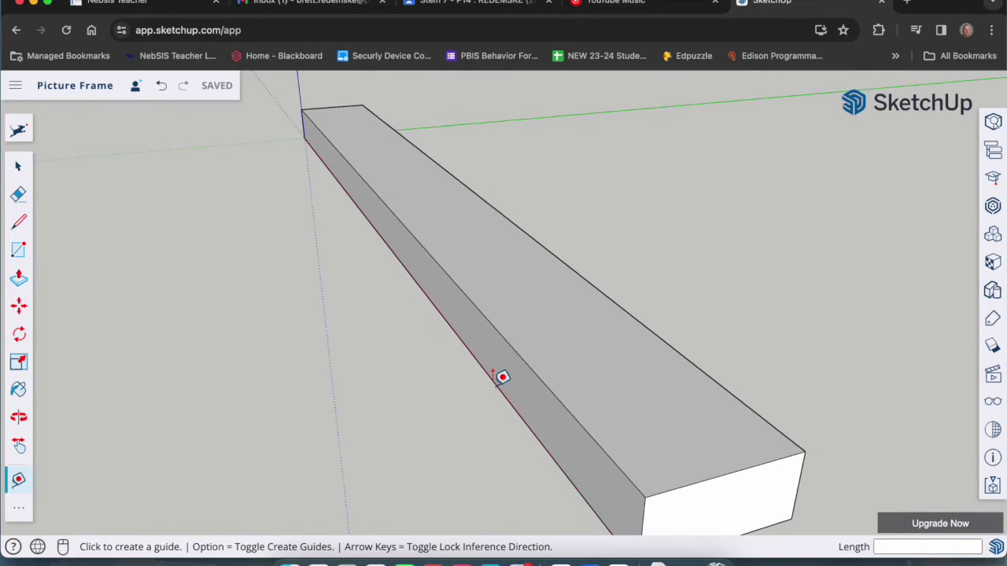
pyautogui.click(544, 383)
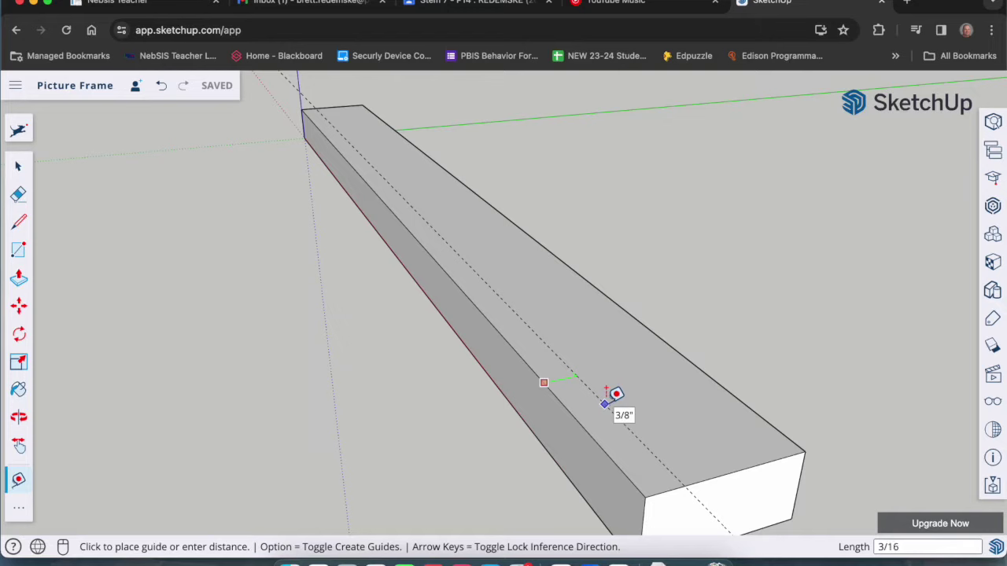
pyautogui.click(606, 390)
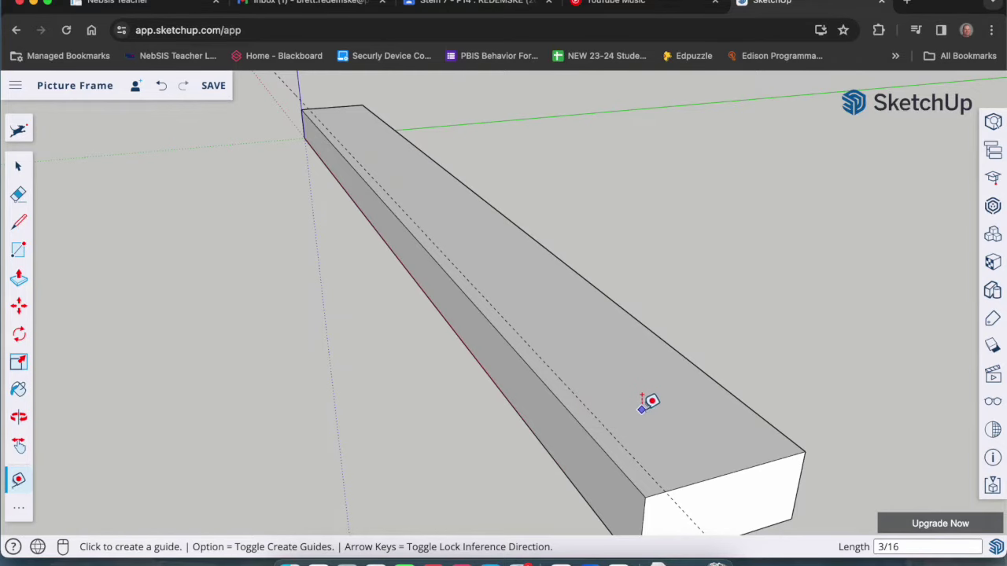
# - Draw a line along the guide on the board's top face, from its intersection with one end edge to the other
pyautogui.scroll(-1, 587, 382)
pyautogui.scroll(-1, 501, 372)
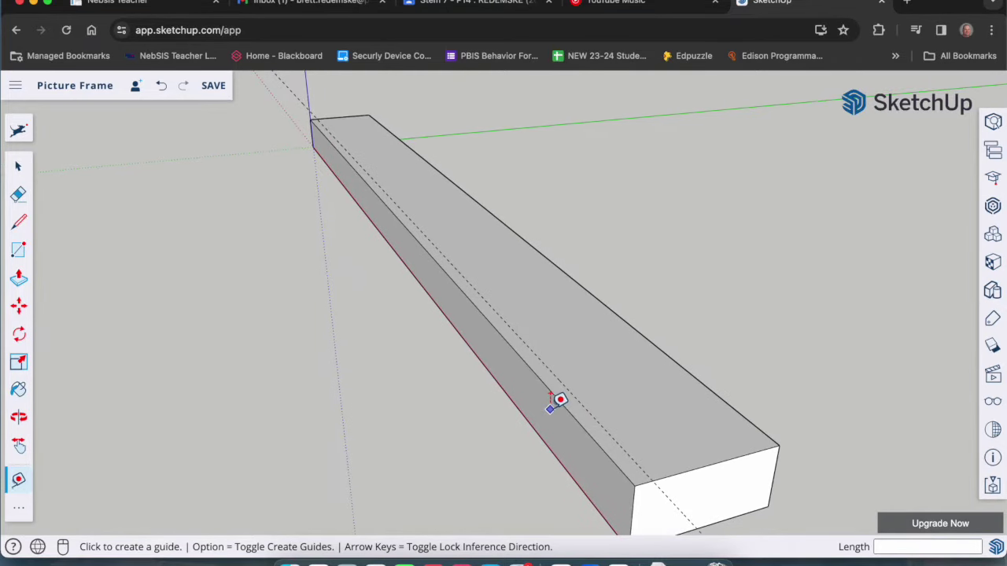
pyautogui.press('l')
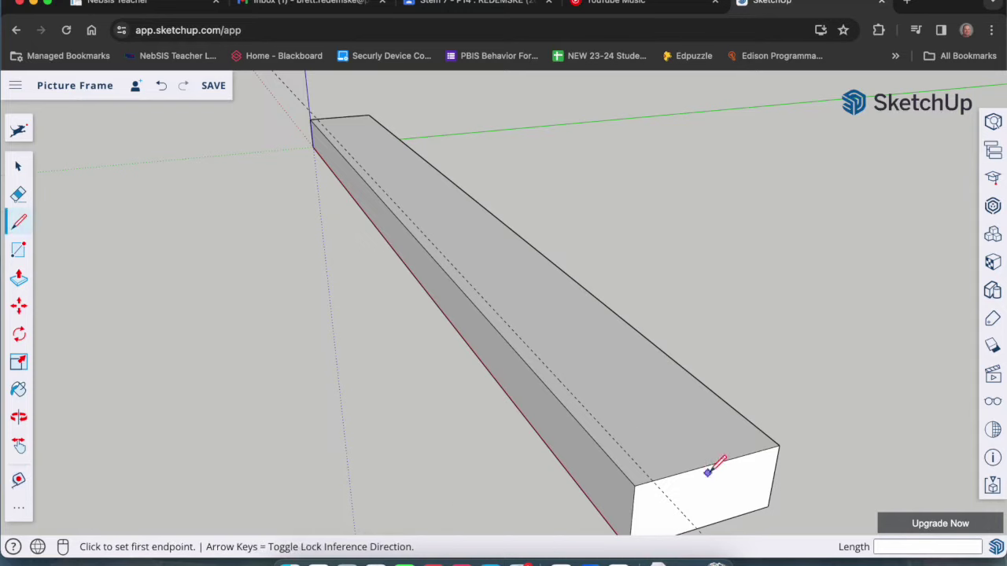
pyautogui.scroll(1, 656, 481)
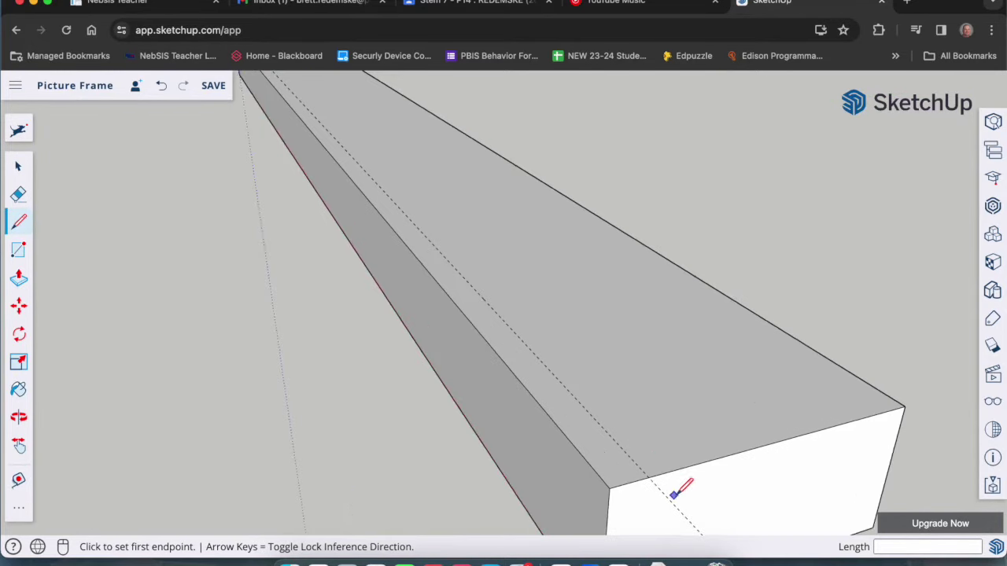
pyautogui.scroll(1, 668, 489)
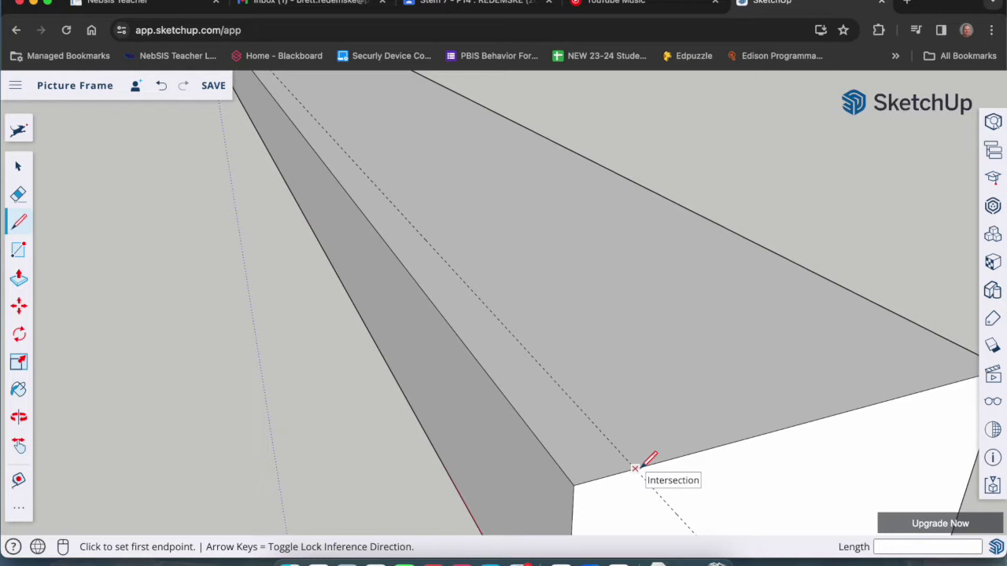
pyautogui.click(637, 468)
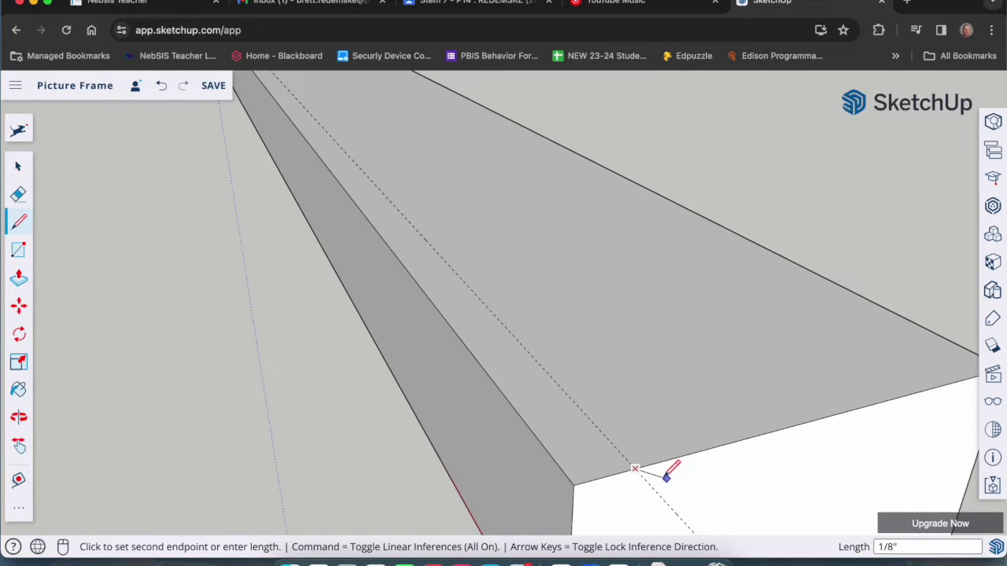
pyautogui.scroll(-2, 675, 480)
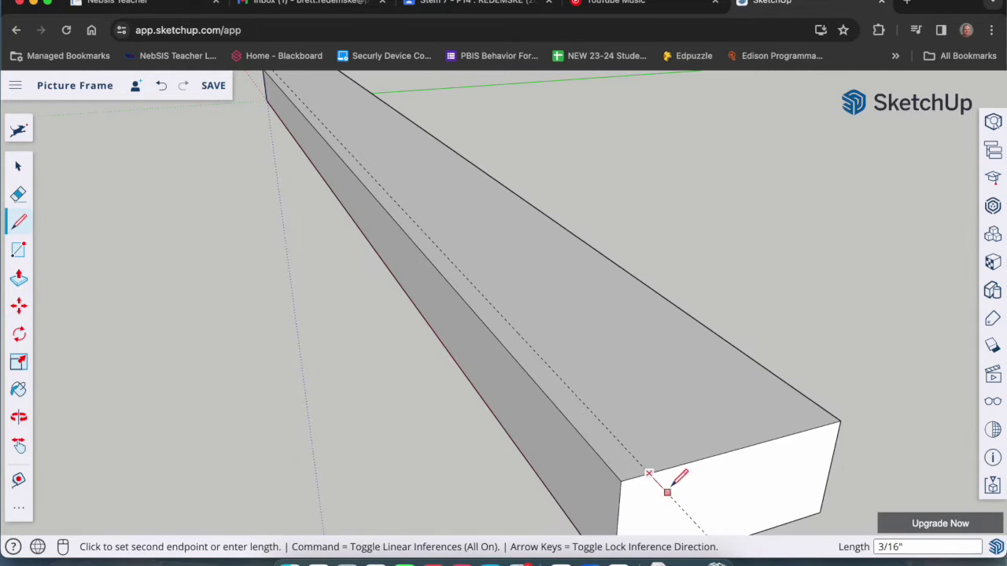
pyautogui.scroll(-3, 678, 487)
pyautogui.scroll(5, 389, 177)
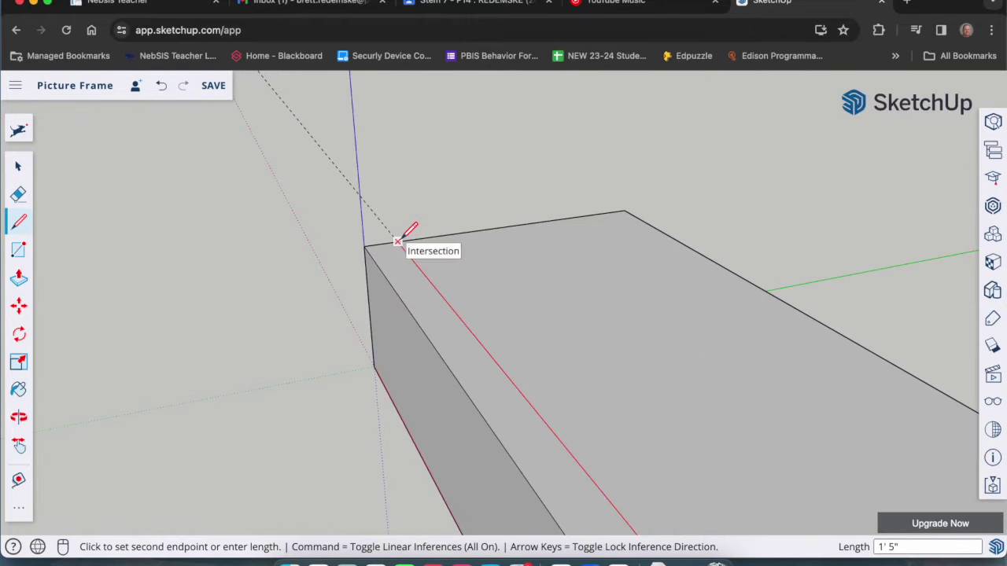
pyautogui.click(398, 240)
pyautogui.scroll(-5, 399, 238)
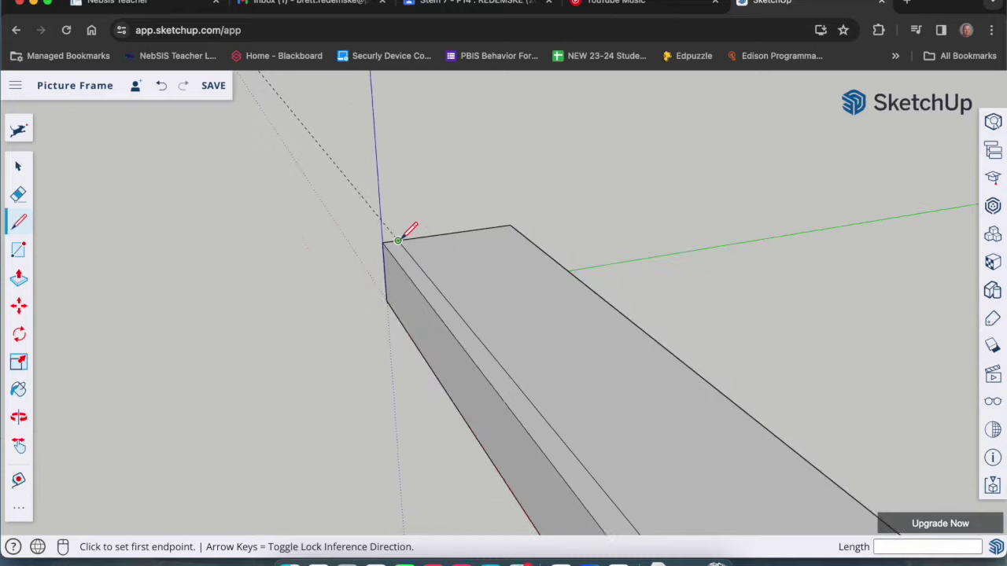
# - Erase the guide line running along the board's top face
pyautogui.moveTo(399, 238); pyautogui.dragTo(611, 393, button='middle')
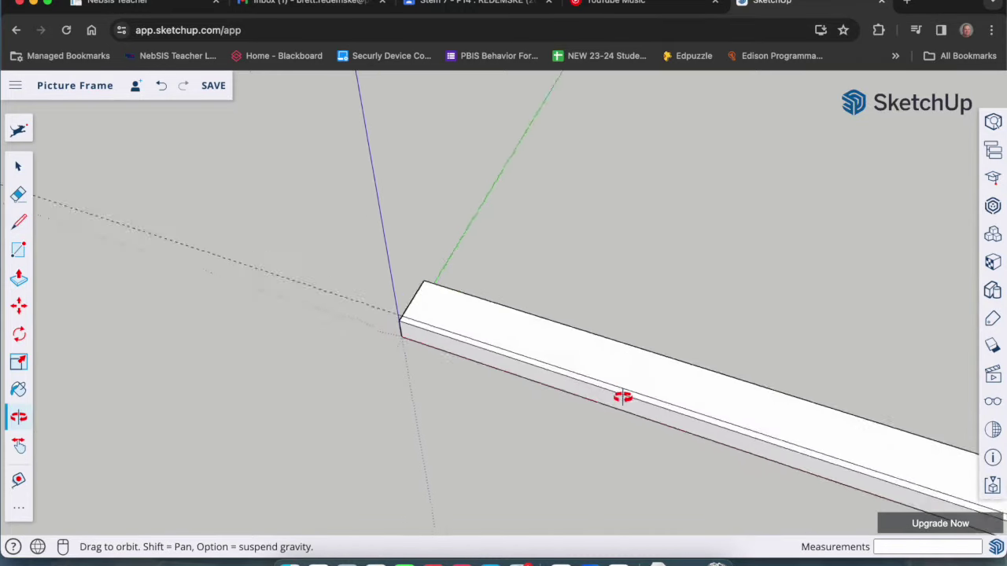
pyautogui.press('space')
pyautogui.scroll(-3, 197, 328)
pyautogui.scroll(3, 480, 356)
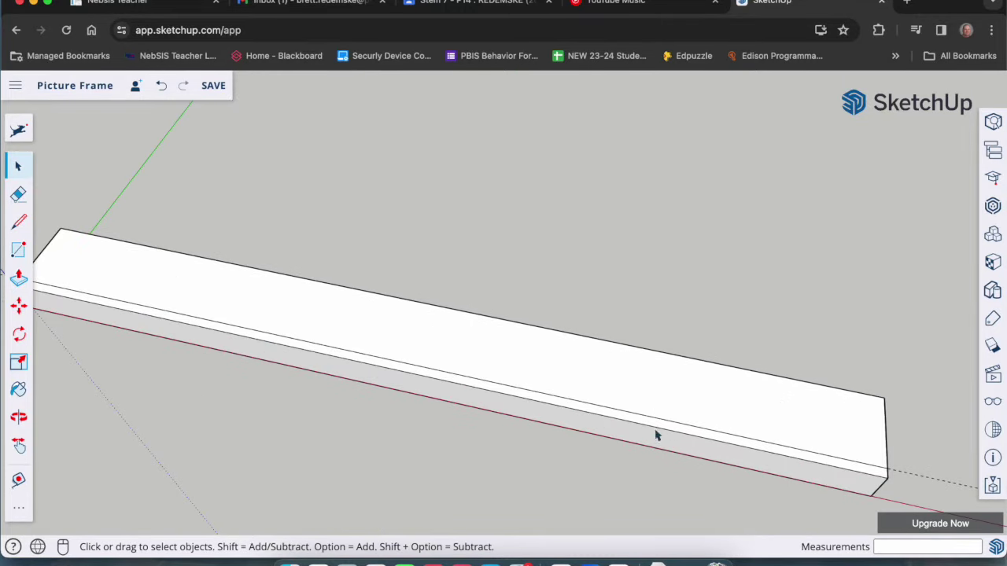
pyautogui.scroll(-3, 495, 362)
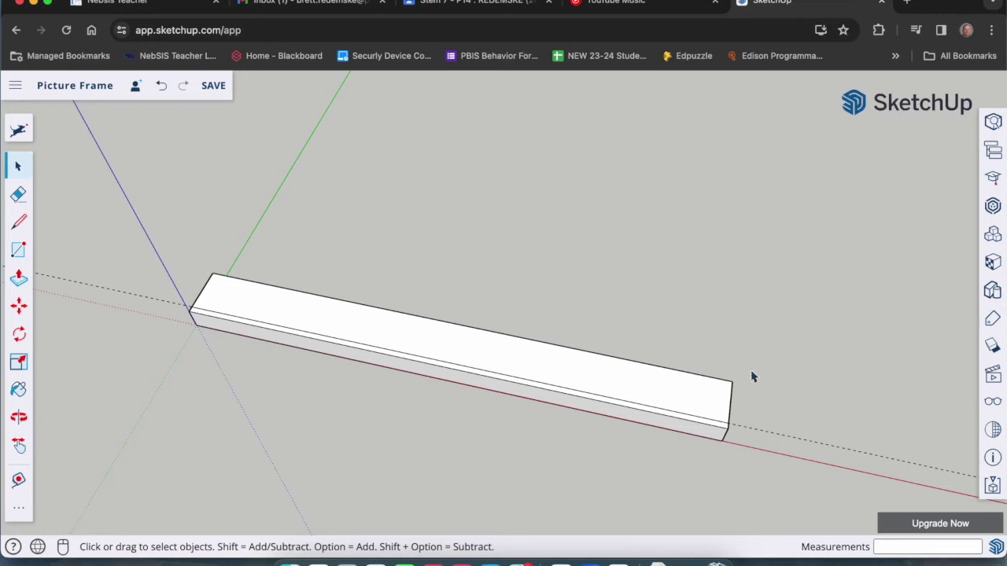
pyautogui.press('e')
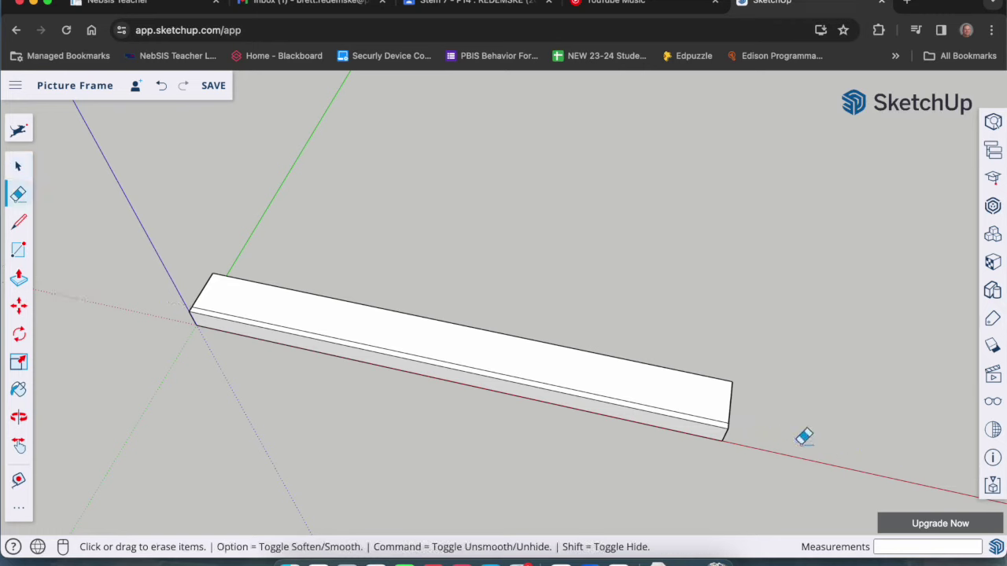
pyautogui.press('super+z')
pyautogui.click(792, 435)
pyautogui.press('space')
# - Push the narrow strip on the board's top face down 0.25 inch with Push/Pull to cut the rabbet
pyautogui.moveTo(706, 440); pyautogui.dragTo(473, 264, button='middle')
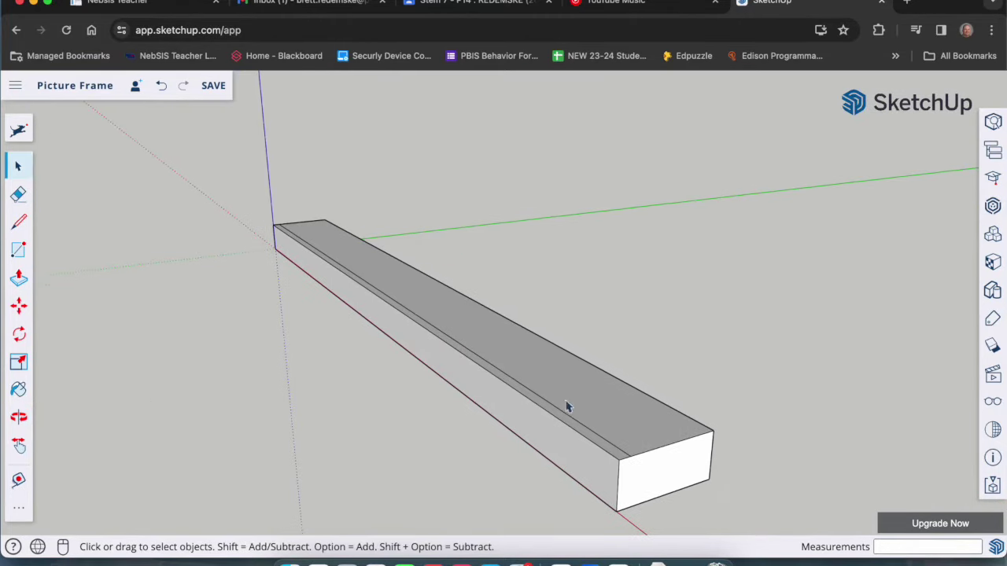
pyautogui.scroll(2, 660, 451)
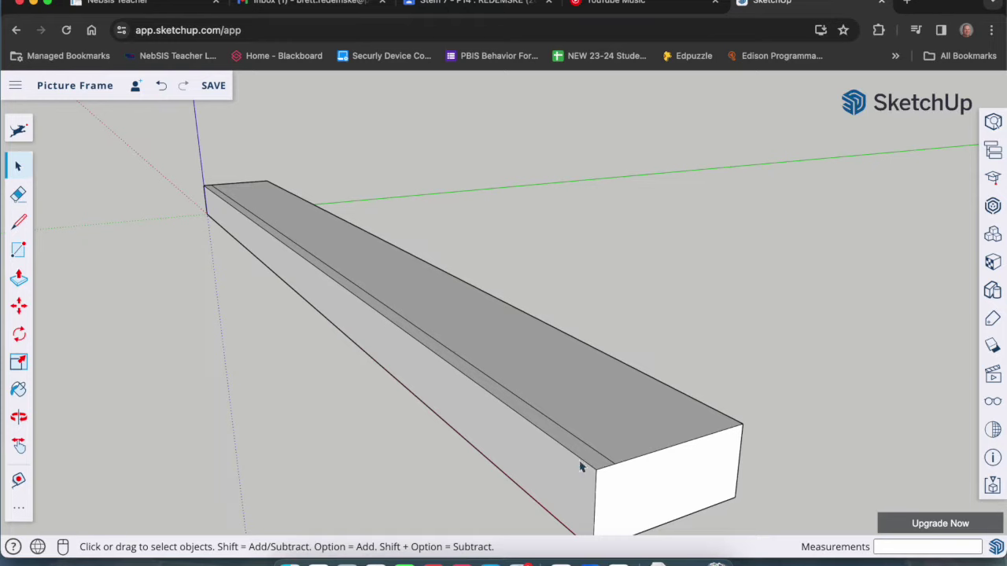
pyautogui.press('p')
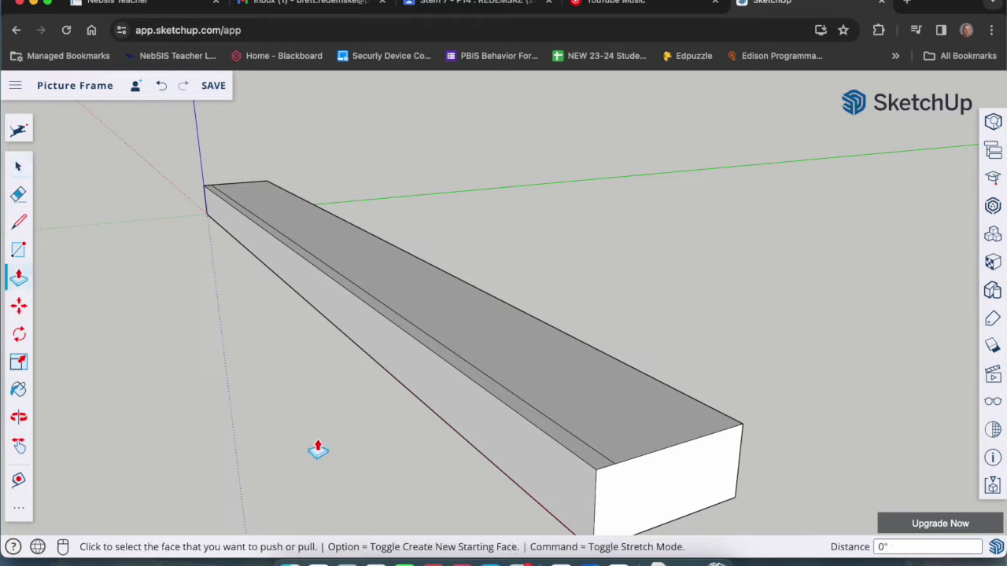
pyautogui.moveTo(559, 451); pyautogui.dragTo(524, 491, button='middle')
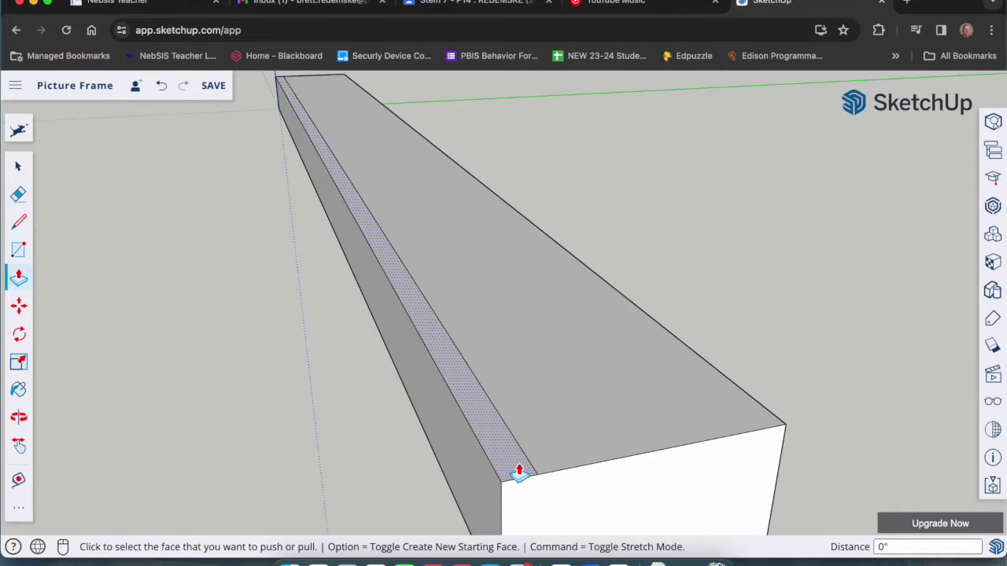
pyautogui.click(515, 468)
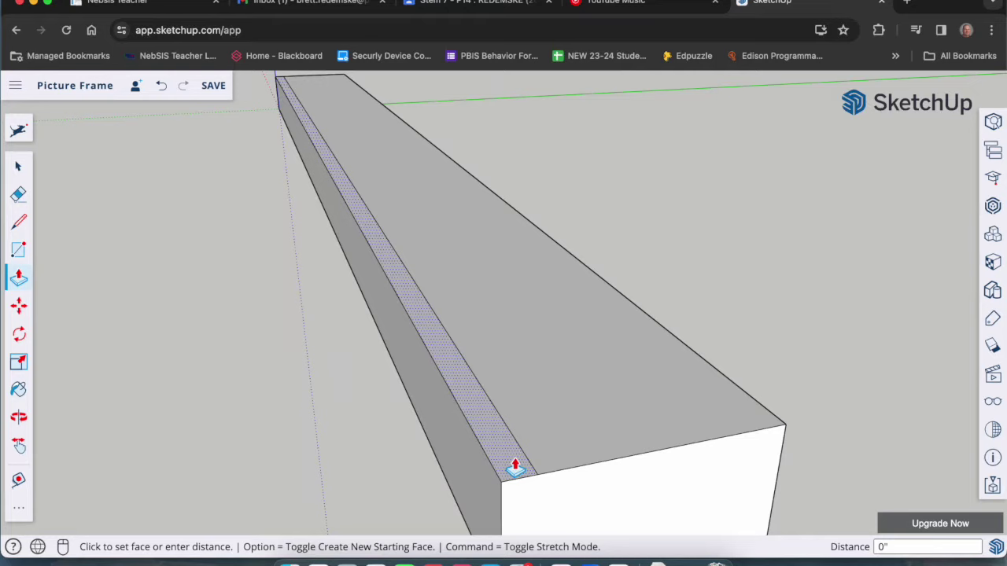
pyautogui.scroll(-2, 516, 472)
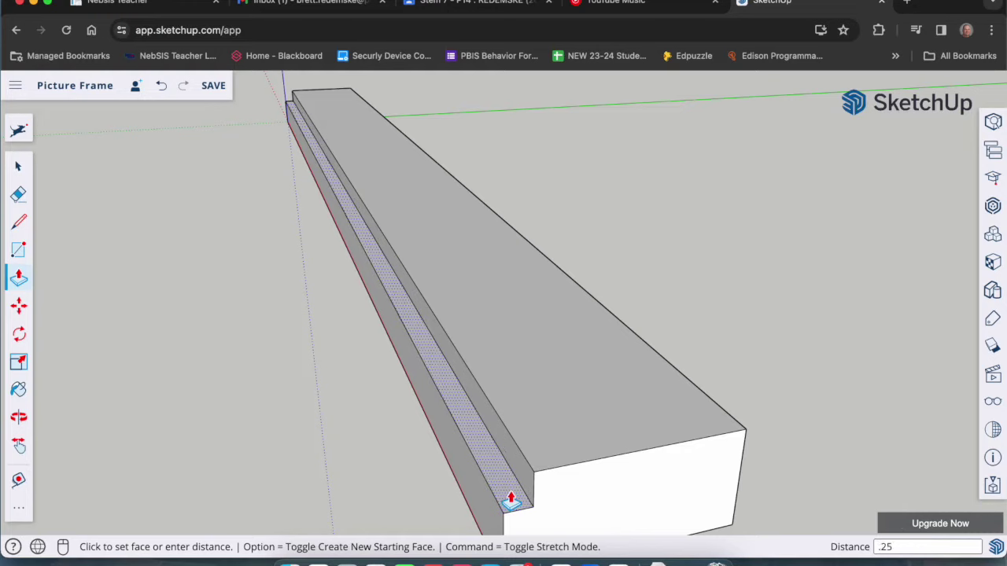
pyautogui.press('Return')
pyautogui.scroll(-6, 510, 500)
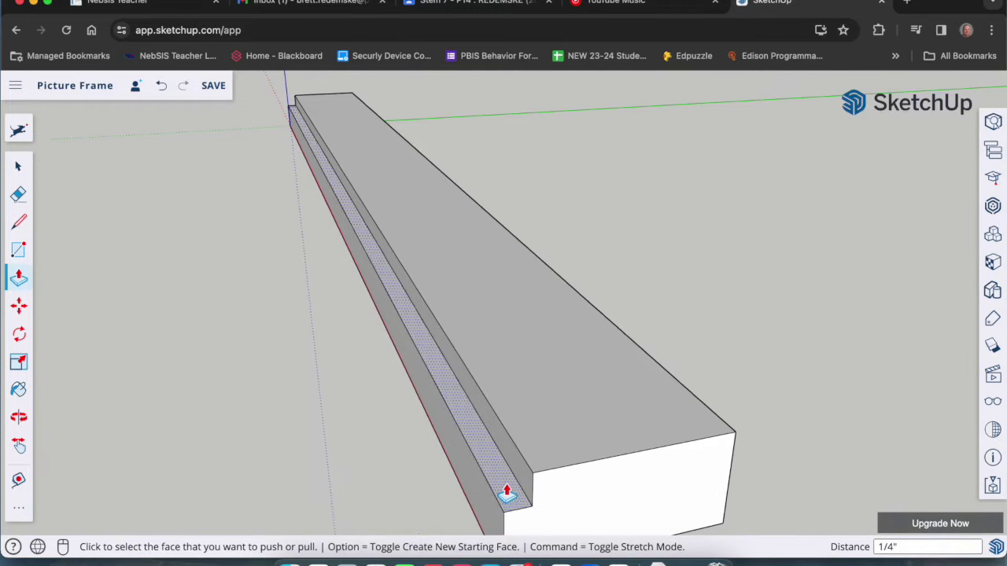
# - Save the model with the whole rabbeted board in view
pyautogui.press('o')
pyautogui.moveTo(441, 498); pyautogui.dragTo(499, 438)
pyautogui.press('p')
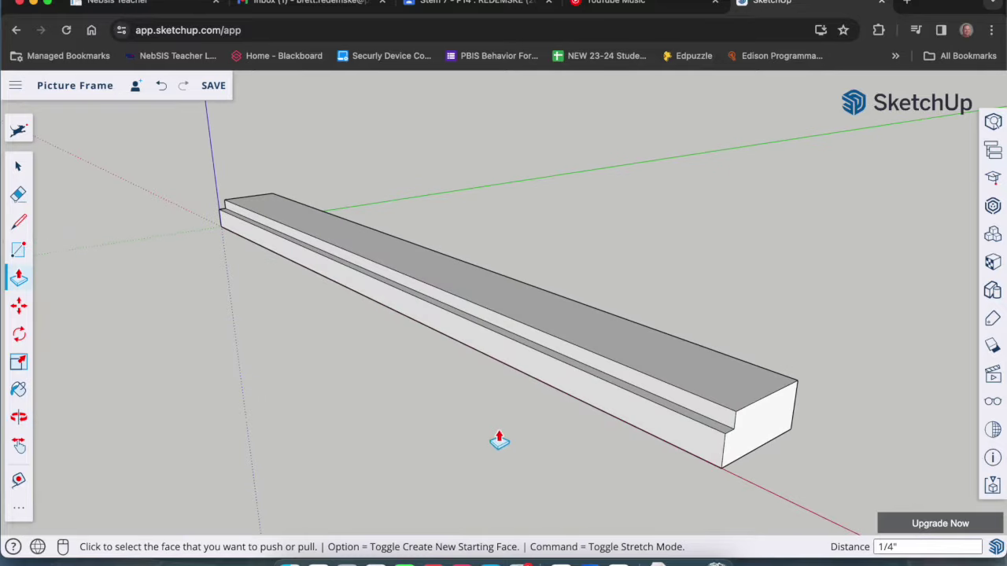
pyautogui.click(215, 85)
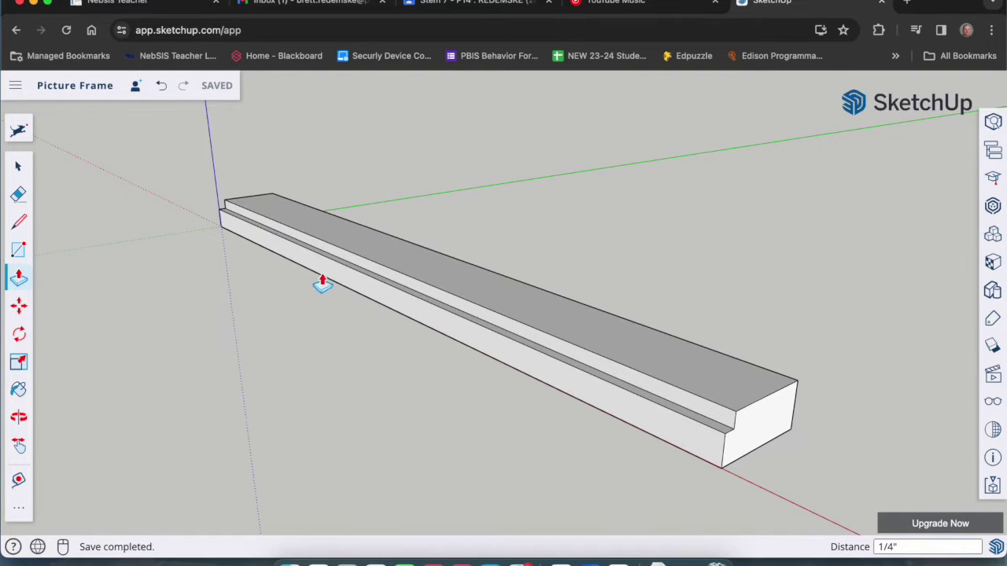
# - Place a guide line across the board's top face, 7 inches from the end edge at the origin
pyautogui.press('o')
pyautogui.moveTo(317, 272); pyautogui.dragTo(566, 449)
pyautogui.press('p')
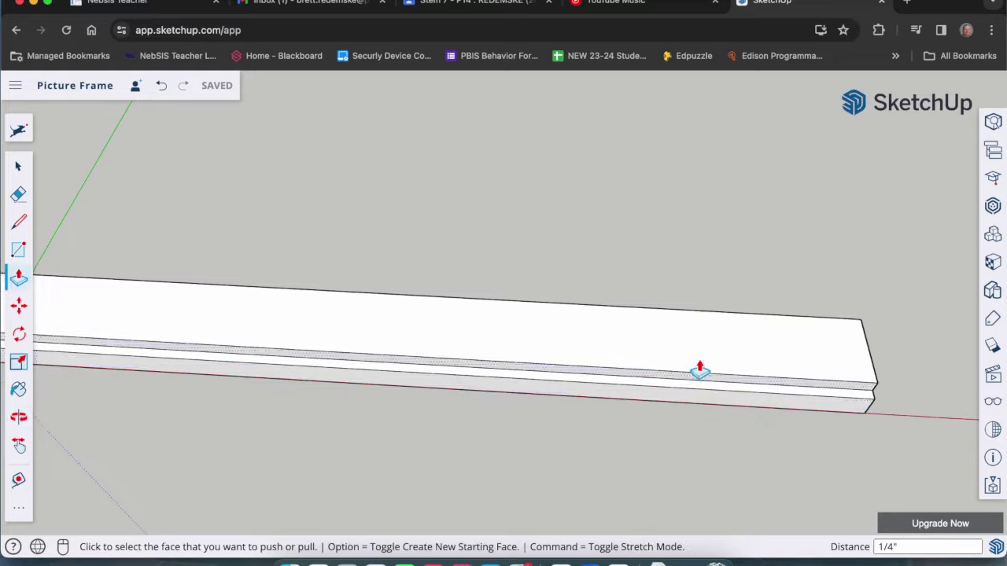
pyautogui.moveTo(653, 396); pyautogui.dragTo(912, 378, button='middle')
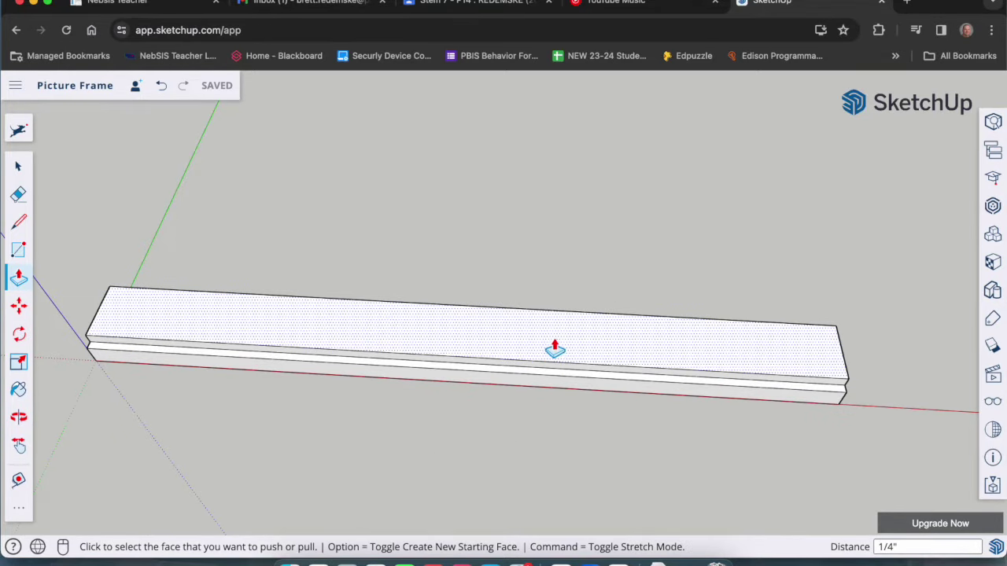
pyautogui.press('t')
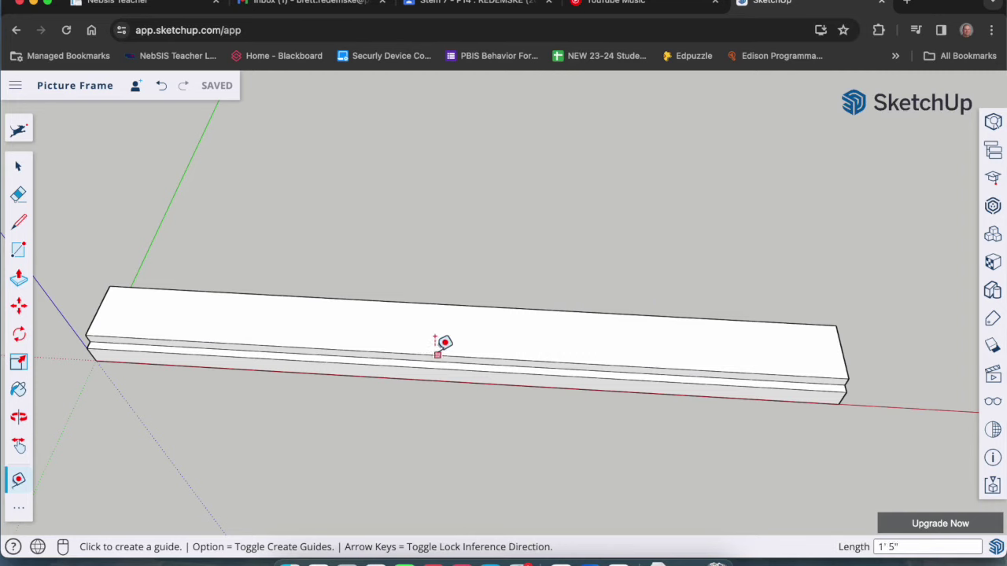
pyautogui.moveTo(634, 359); pyautogui.dragTo(365, 388, button='middle')
pyautogui.scroll(2, 143, 311)
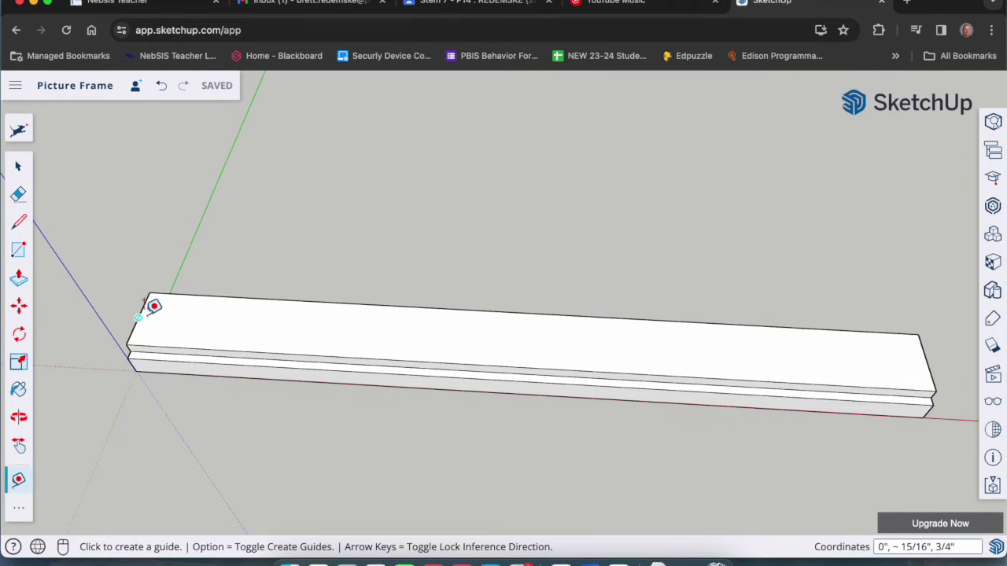
pyautogui.scroll(3, 149, 326)
pyautogui.click(139, 315)
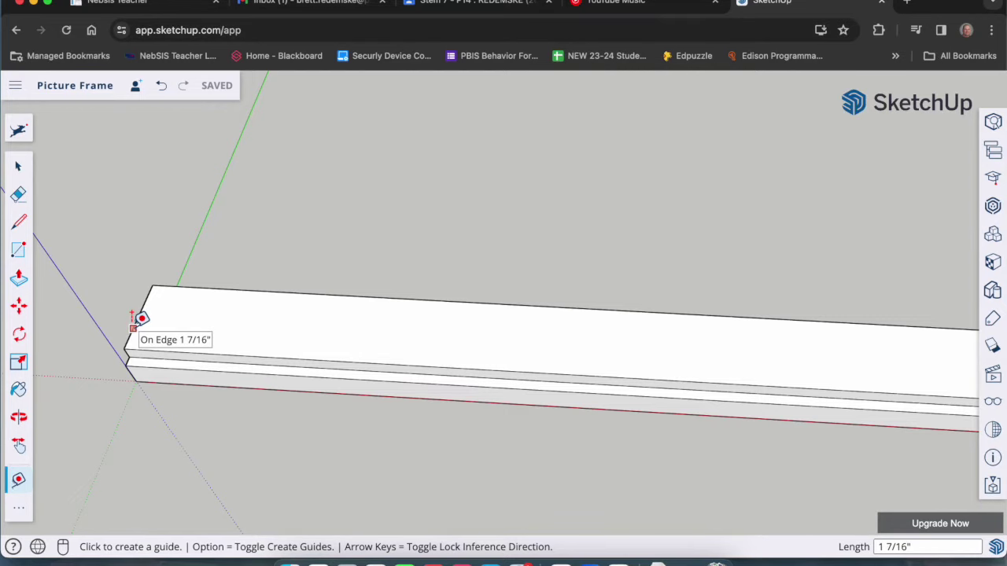
pyautogui.click(134, 327)
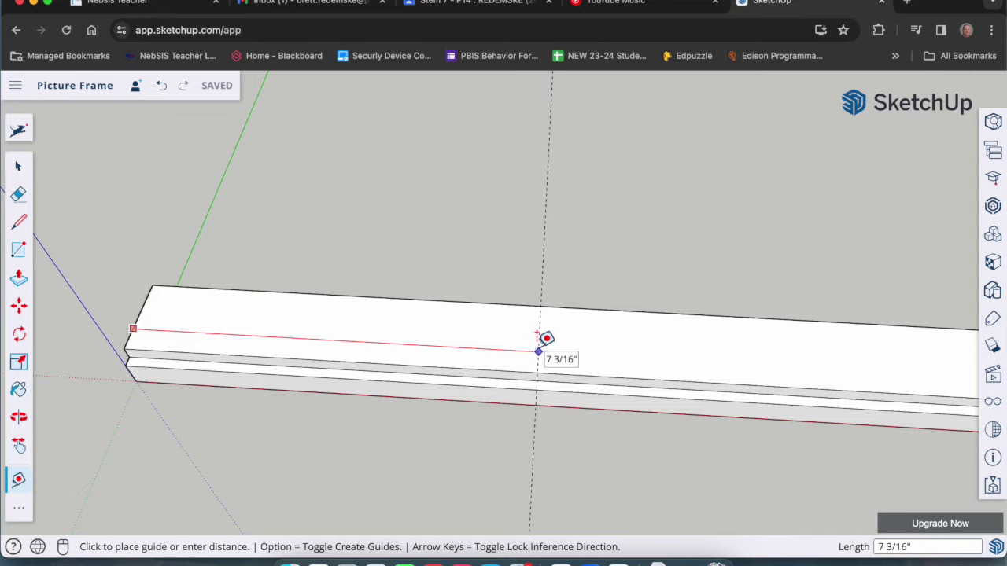
pyautogui.write('7')
pyautogui.press('Return')
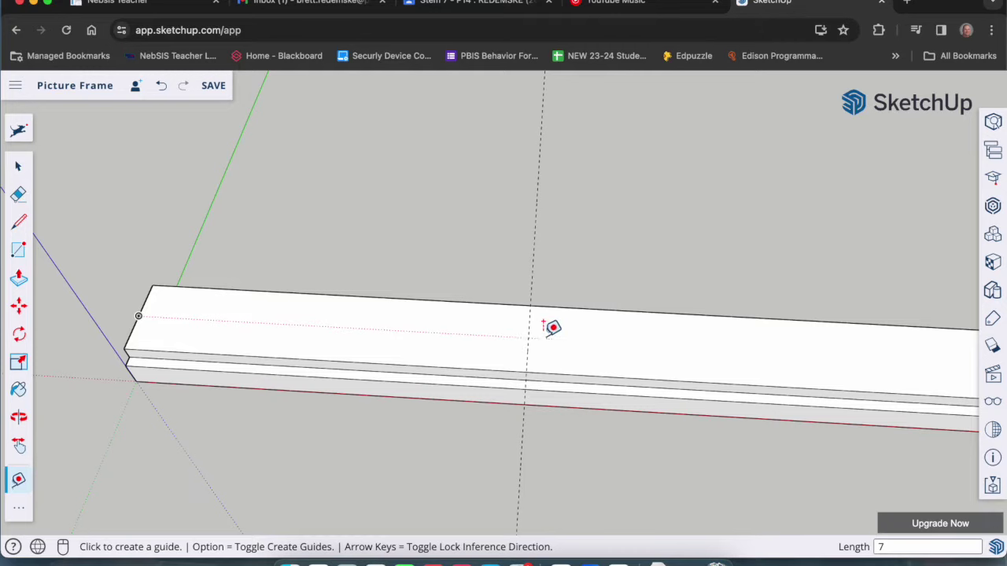
# - Place a second guide line across the top face, 9 inches from the end edge farthest from the origin
pyautogui.scroll(-3, 87, 390)
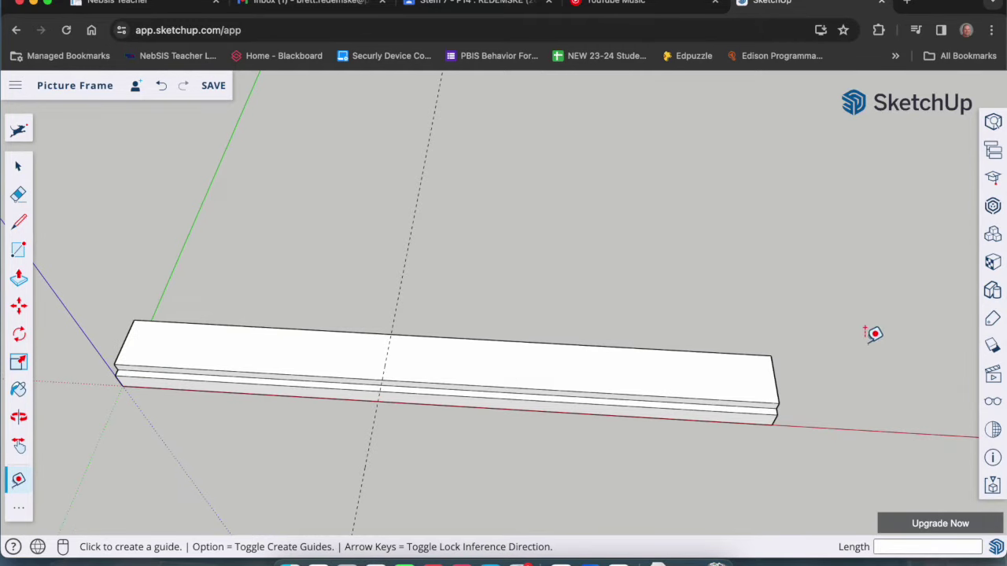
pyautogui.click(779, 383)
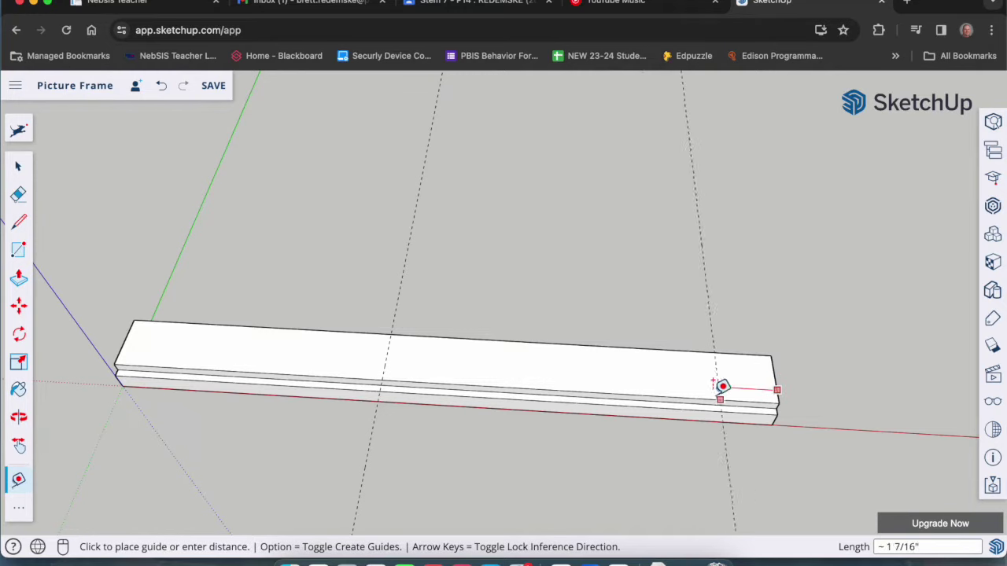
pyautogui.click(571, 386)
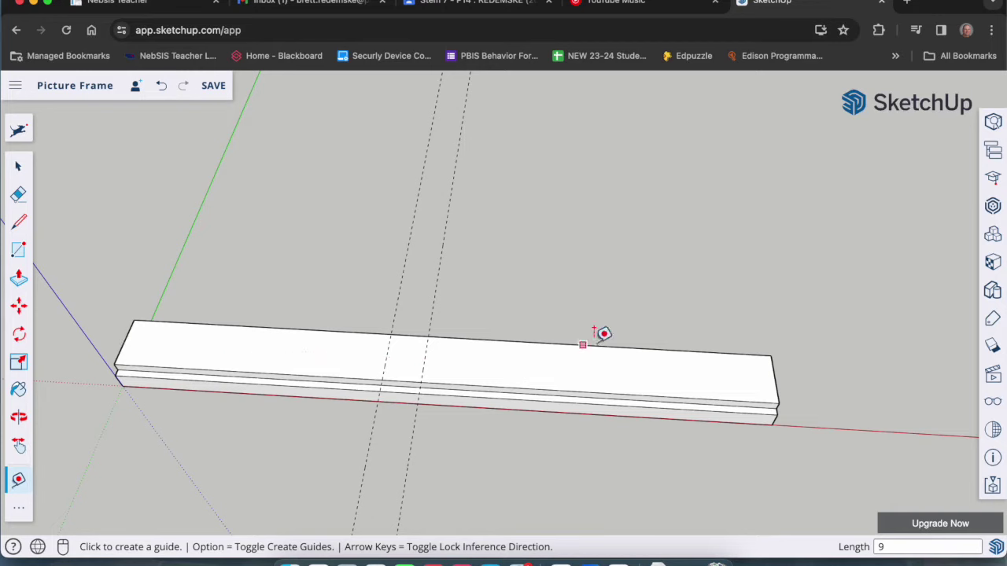
# - Draw a line along each of the two guides across the board's top face, from the outer edge to the rabbet edge
pyautogui.scroll(3, 401, 330)
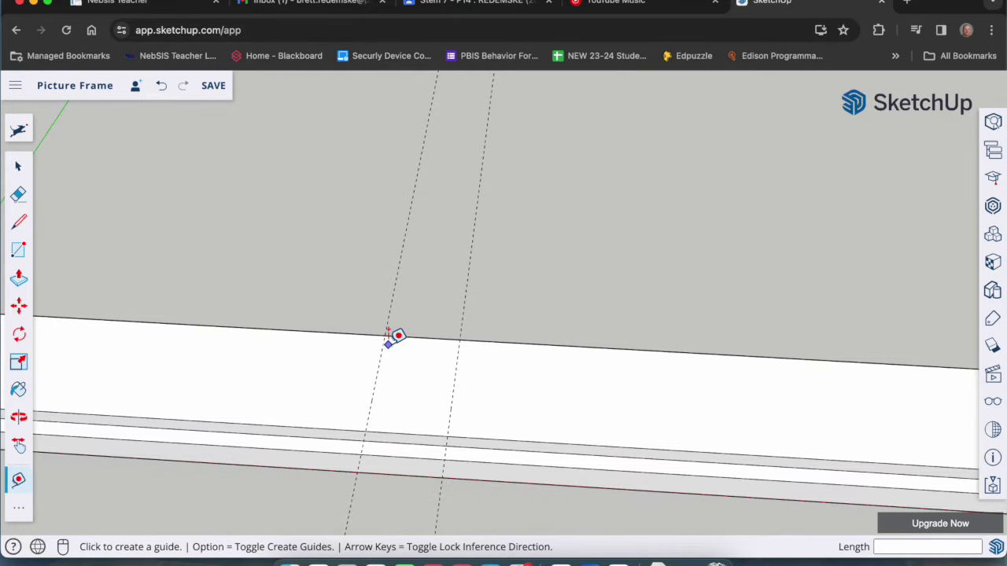
pyautogui.press('l')
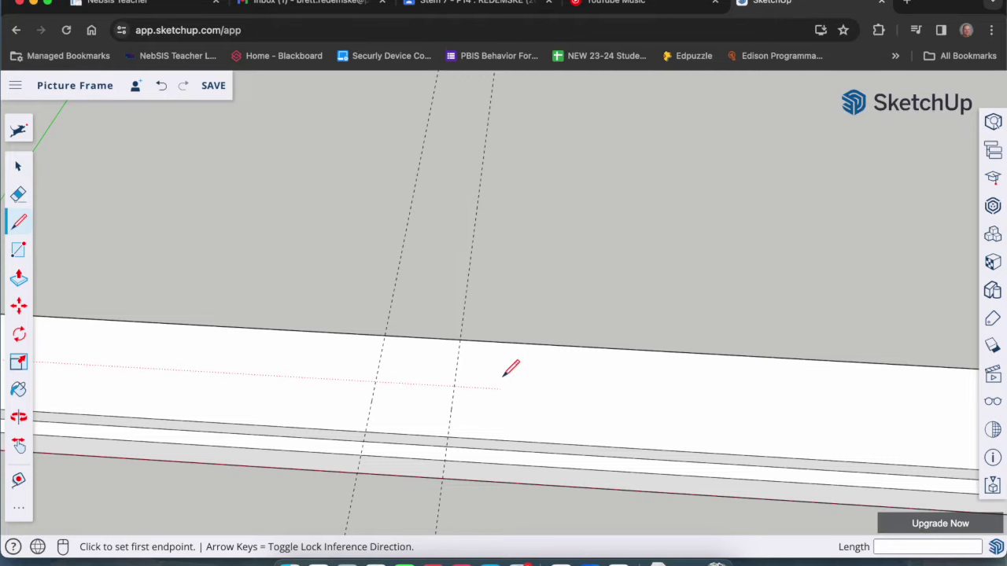
pyautogui.moveTo(523, 387)
pyautogui.mouseDown(button='middle')
pyautogui.moveTo(470, 412)
pyautogui.moveTo(461, 430)
pyautogui.moveTo(448, 397)
pyautogui.moveTo(418, 411)
pyautogui.mouseUp(button='middle')
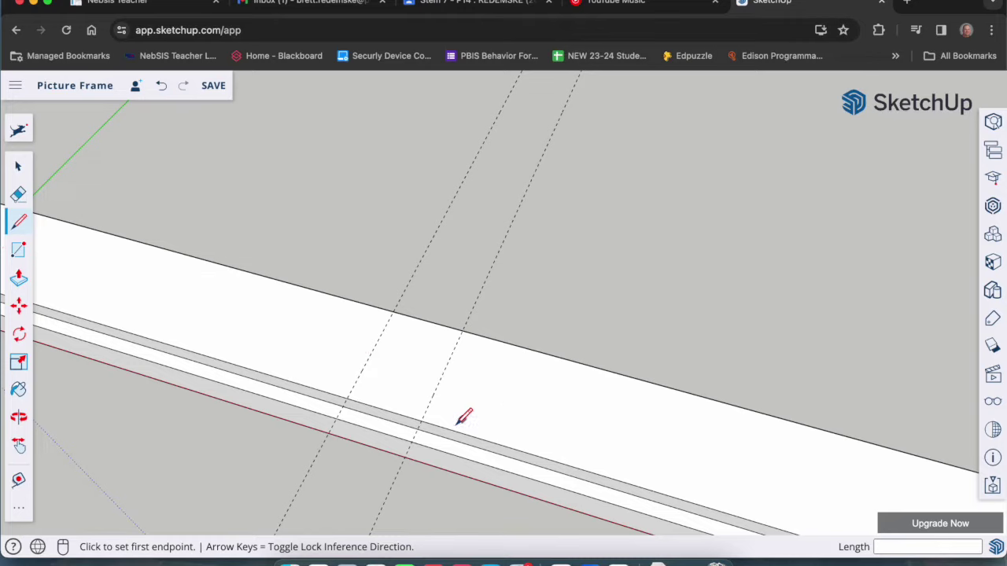
pyautogui.scroll(2, 464, 333)
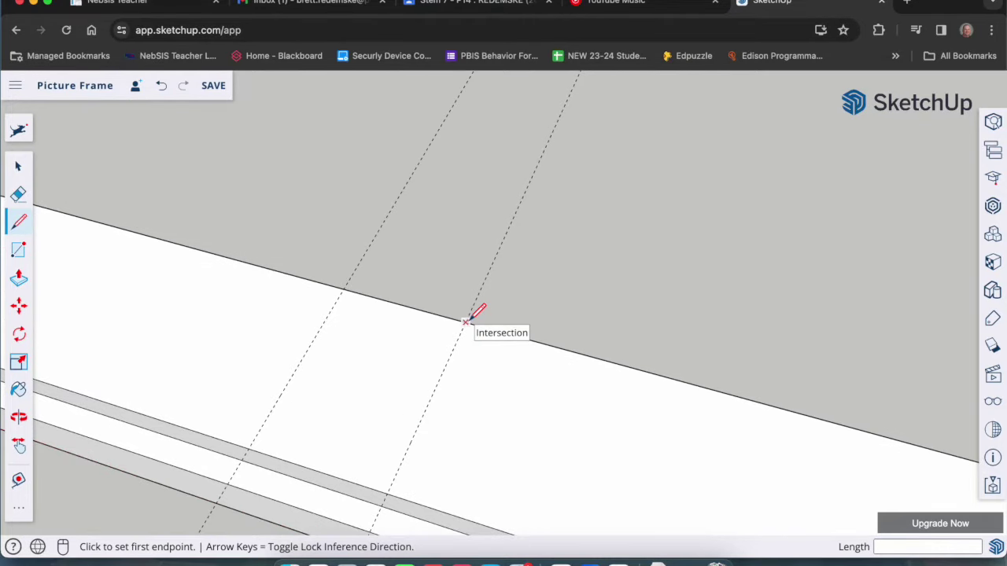
pyautogui.click(465, 321)
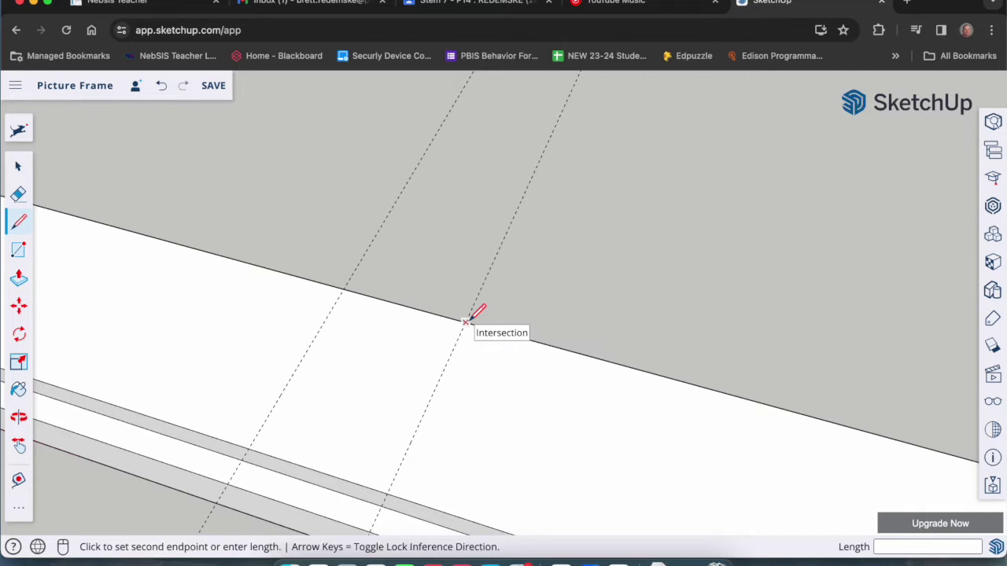
pyautogui.click(387, 493)
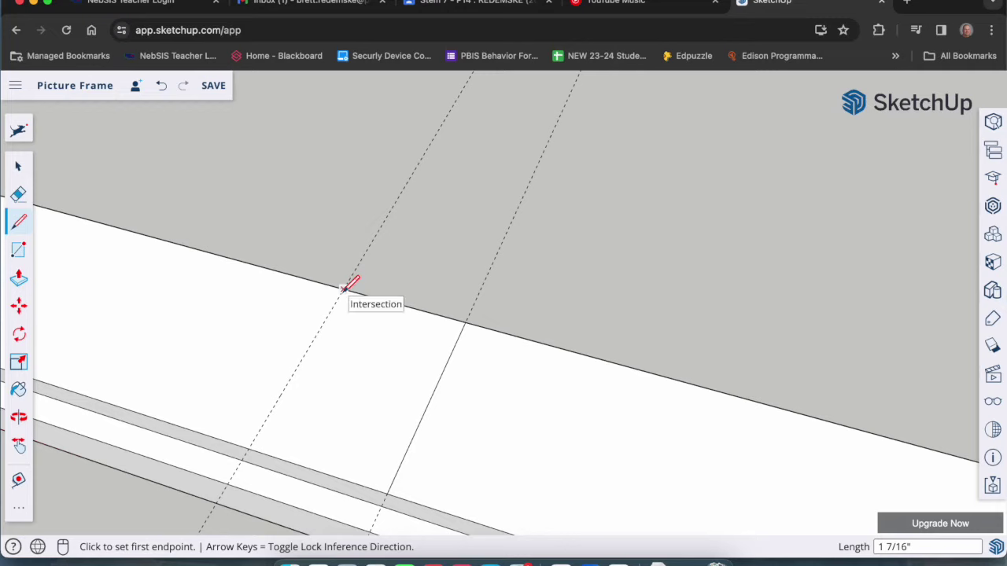
pyautogui.click(344, 289)
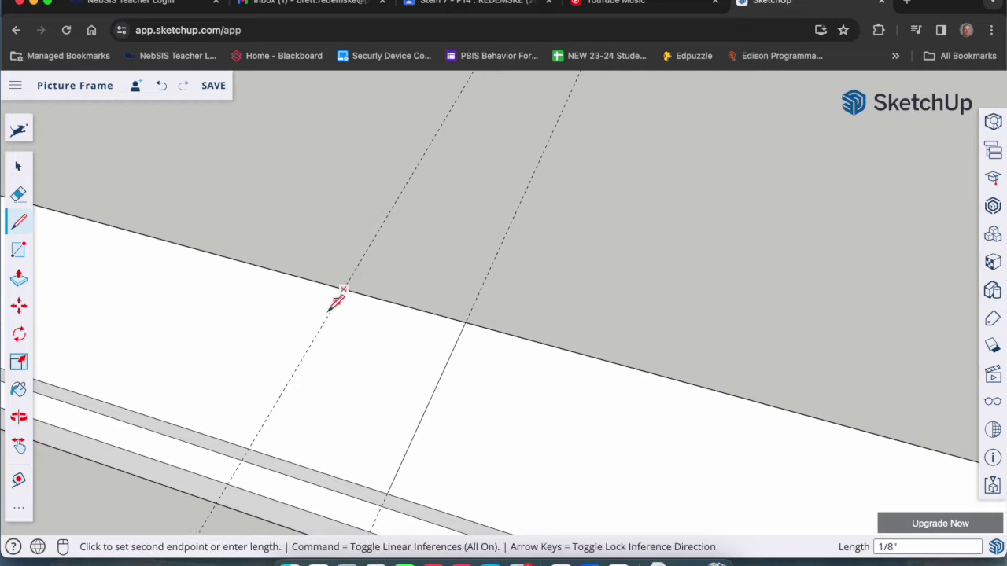
pyautogui.click(249, 448)
# - Erase the two crosswise guides and save the model with the whole board in view
pyautogui.scroll(-5, 305, 409)
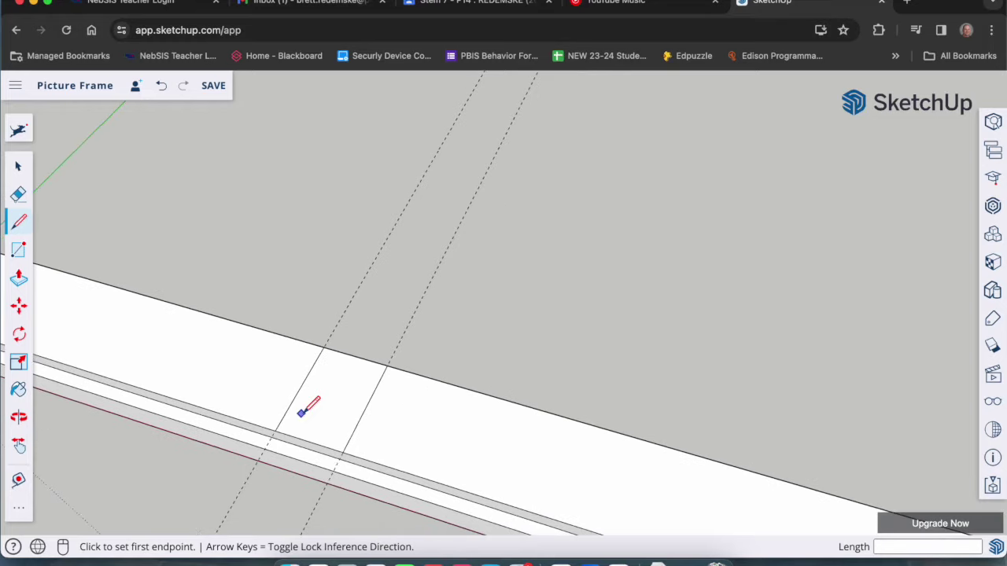
pyautogui.moveTo(305, 410); pyautogui.dragTo(350, 471, button='middle')
pyautogui.press('e')
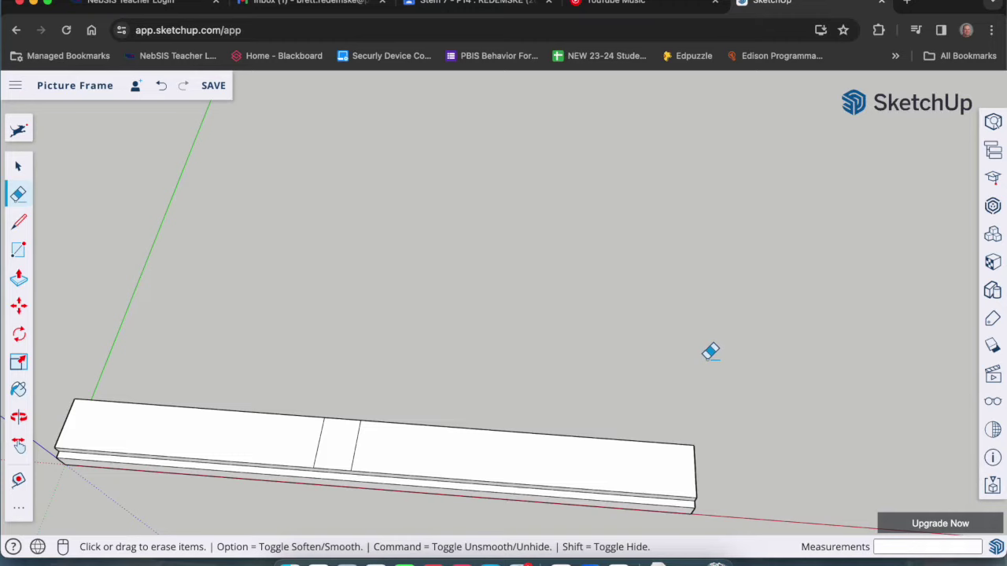
pyautogui.scroll(-1, 734, 361)
pyautogui.scroll(-1, 700, 355)
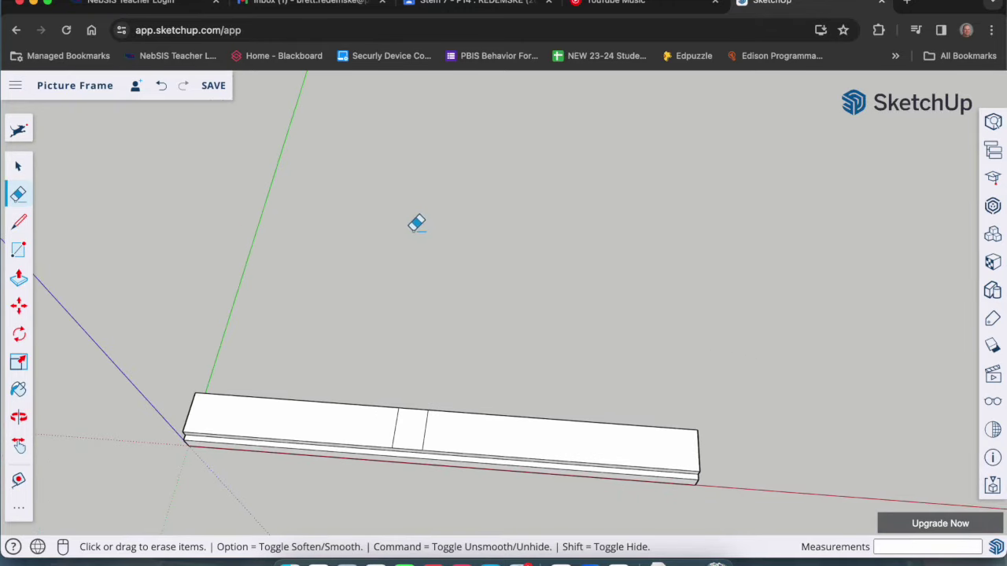
pyautogui.click(214, 86)
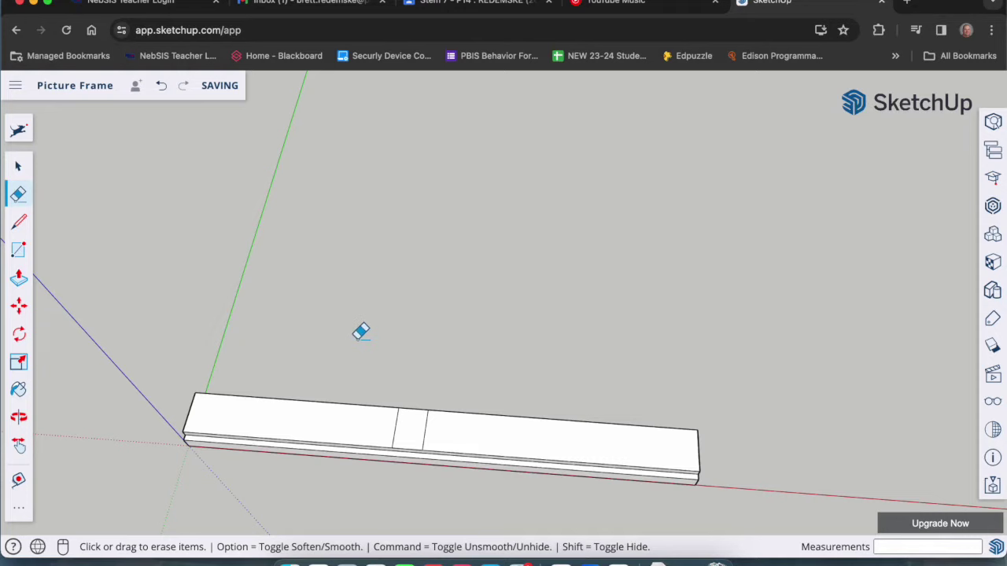
# - Place 45-degree Protractor guides at the outer corner nearest the origin and the nearer division line's outer end, converging toward the rabbet
pyautogui.moveTo(321, 336)
pyautogui.mouseDown(button='middle')
pyautogui.moveTo(332, 349)
pyautogui.moveTo(339, 342)
pyautogui.mouseUp(button='middle')
pyautogui.press('e')
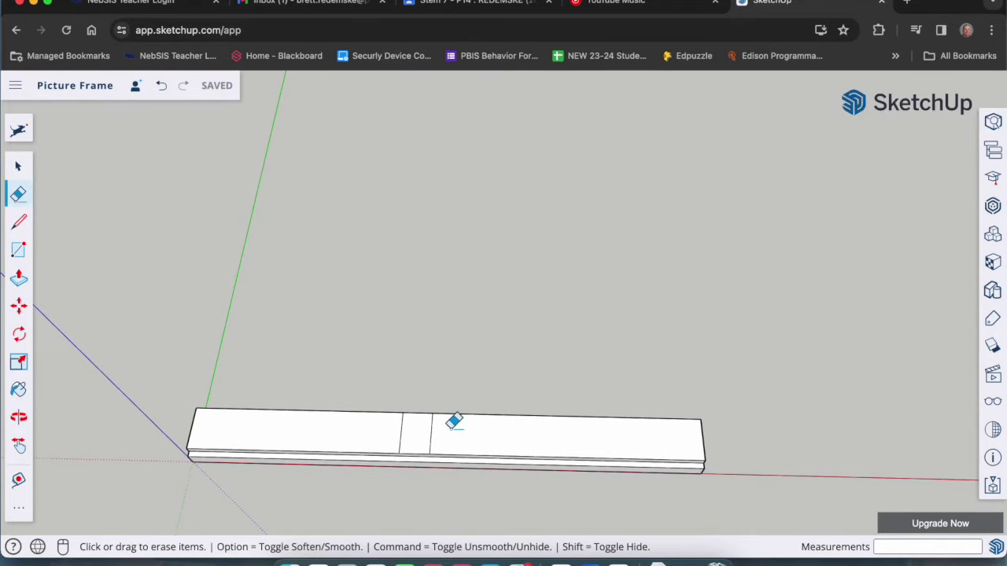
pyautogui.click(20, 513)
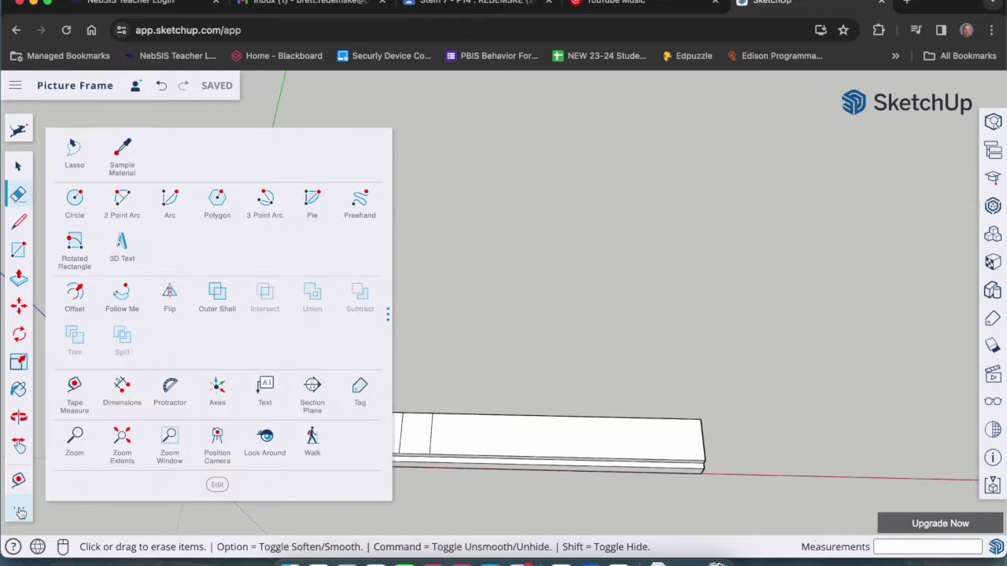
pyautogui.click(182, 399)
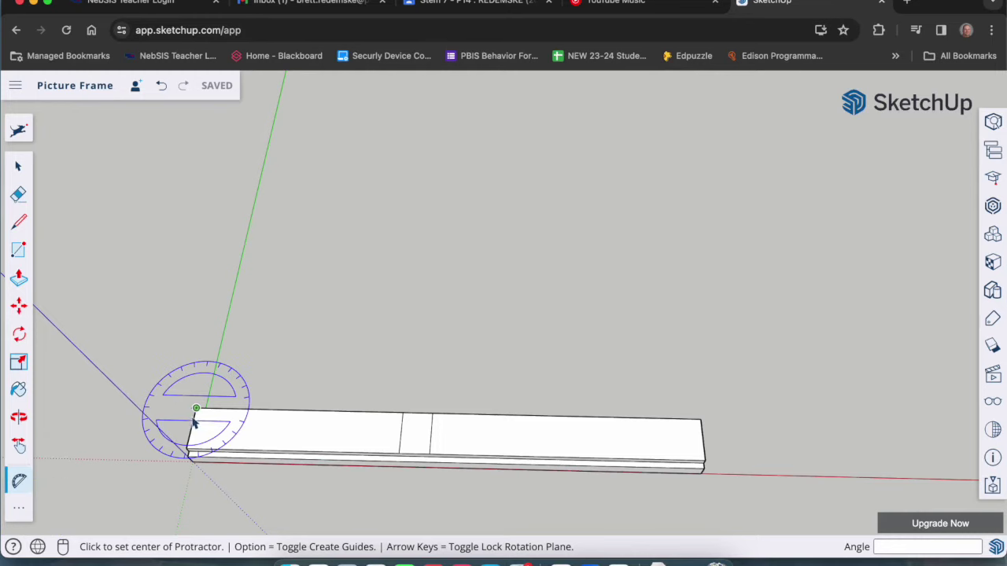
pyautogui.scroll(2, 196, 421)
pyautogui.moveTo(438, 416); pyautogui.dragTo(437, 438, button='middle')
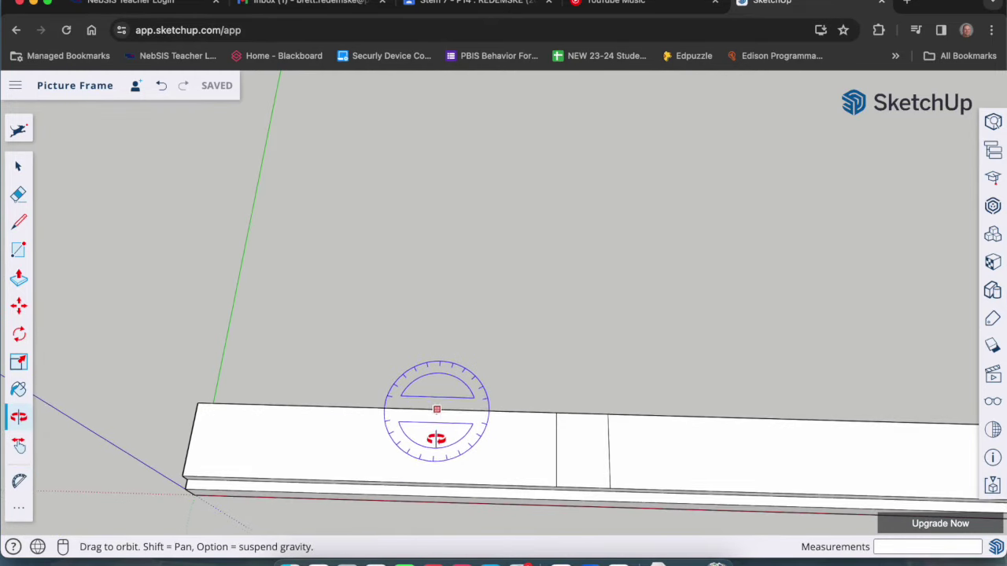
pyautogui.moveTo(719, 428); pyautogui.dragTo(769, 428, button='middle')
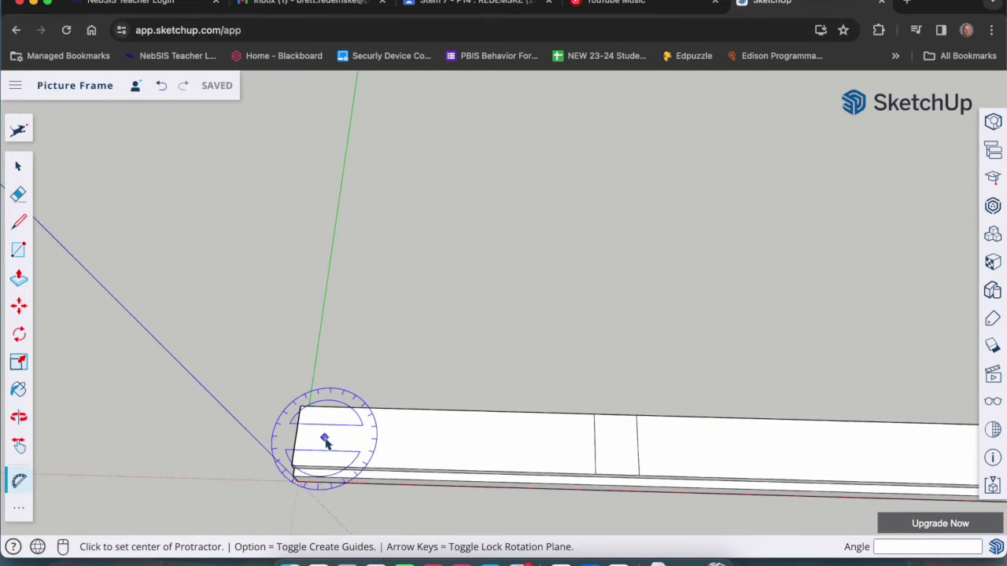
pyautogui.moveTo(332, 478); pyautogui.dragTo(367, 309, button='middle')
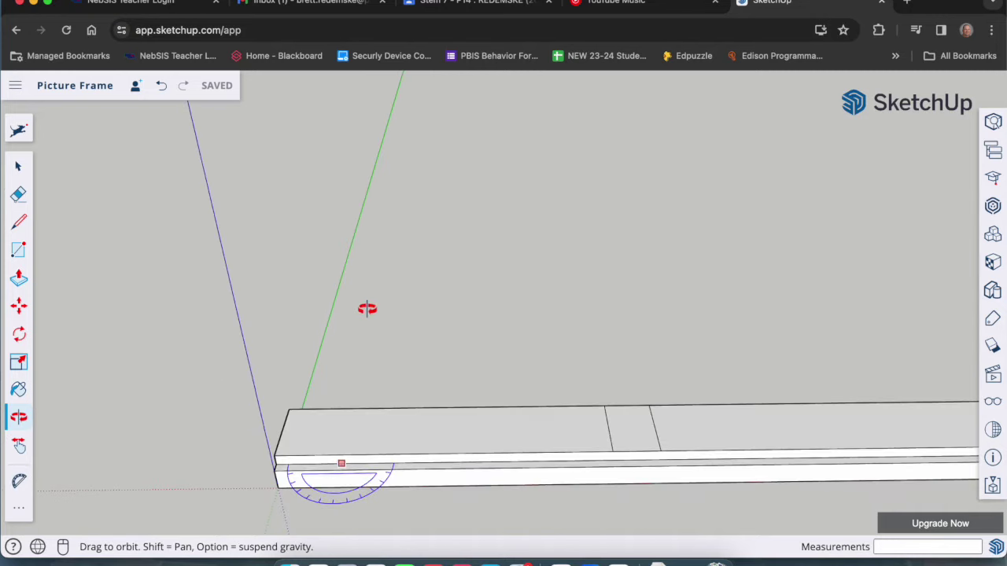
pyautogui.moveTo(346, 448); pyautogui.dragTo(346, 519, button='middle')
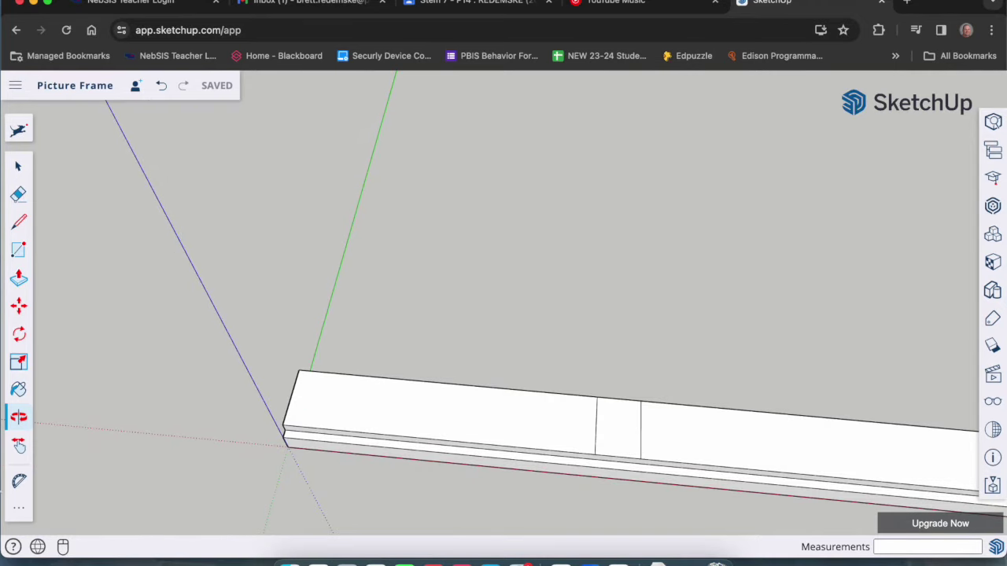
pyautogui.moveTo(394, 371); pyautogui.dragTo(405, 445, button='middle')
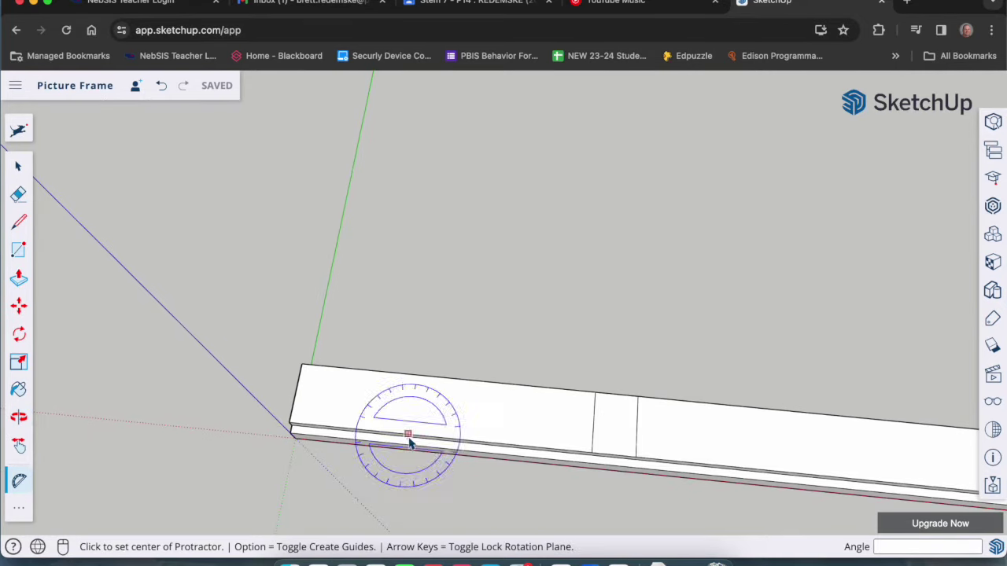
pyautogui.click(303, 368)
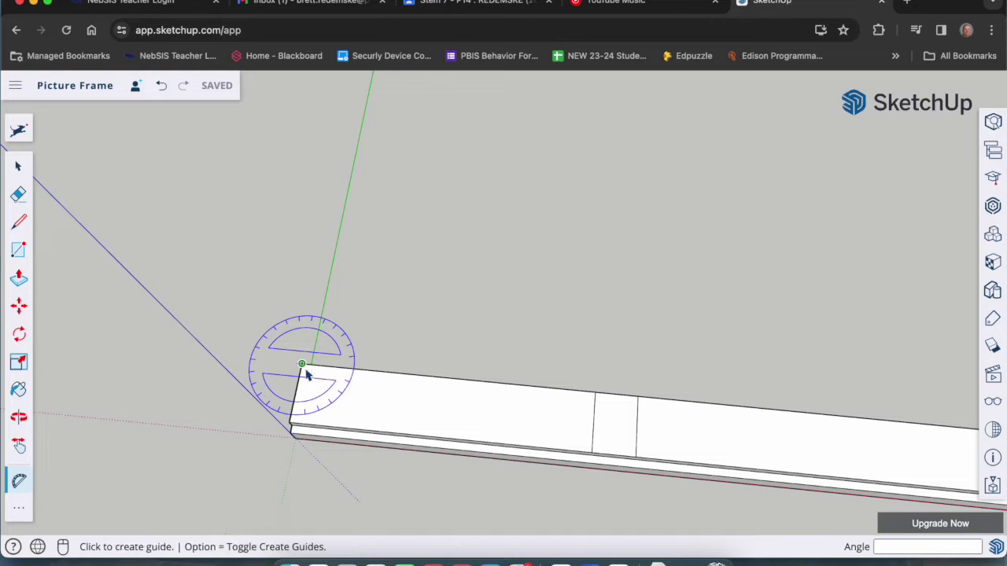
pyautogui.click(289, 425)
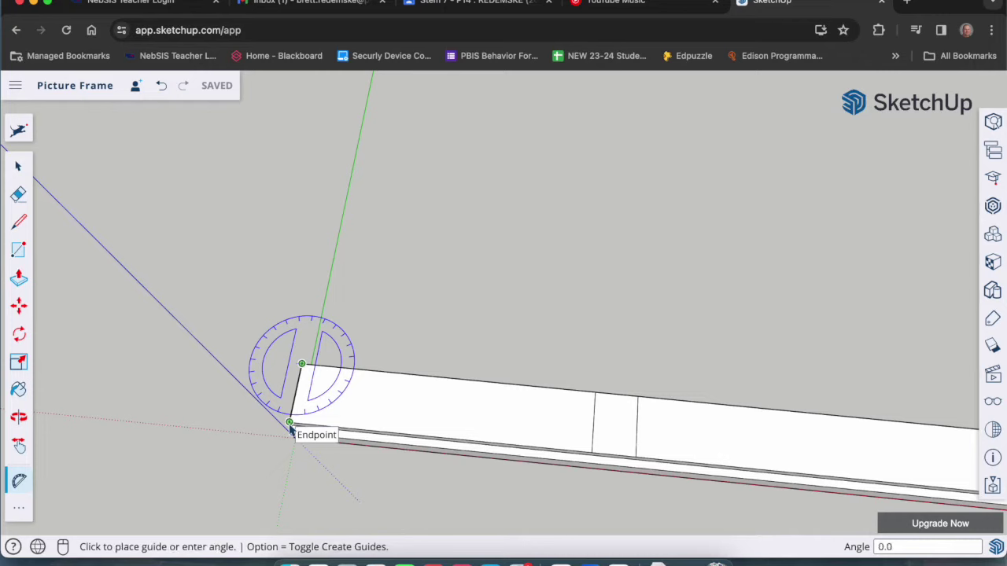
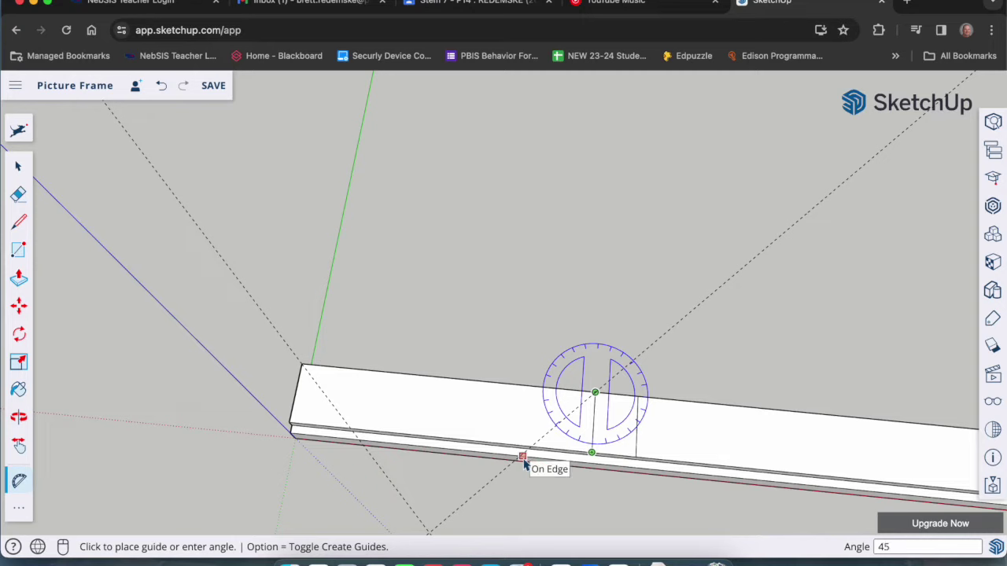
pyautogui.click(524, 464)
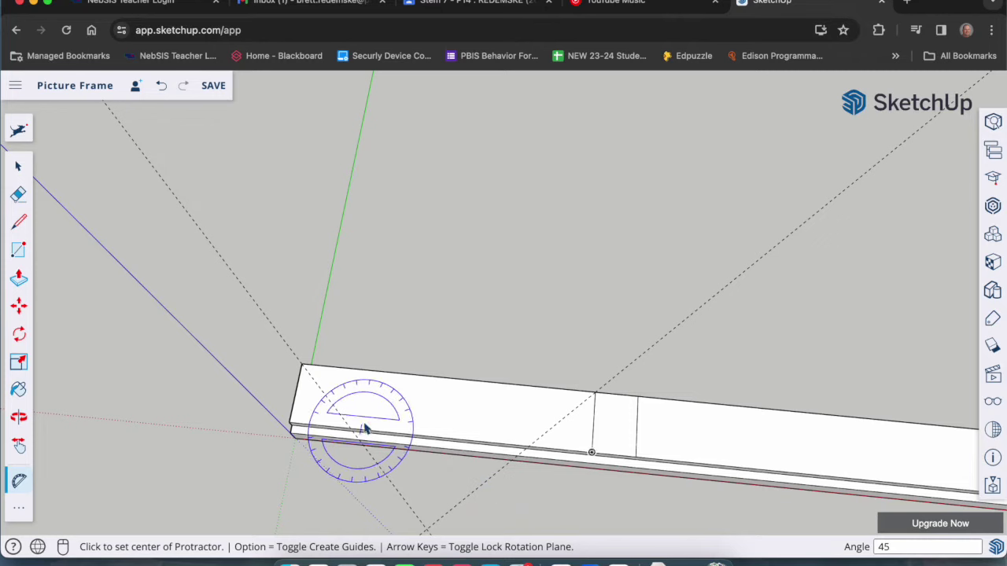
# - Place a 45-degree Protractor guide from the second division line's outer end, slanting toward the board's far end at the rabbet
pyautogui.scroll(-3, 189, 389)
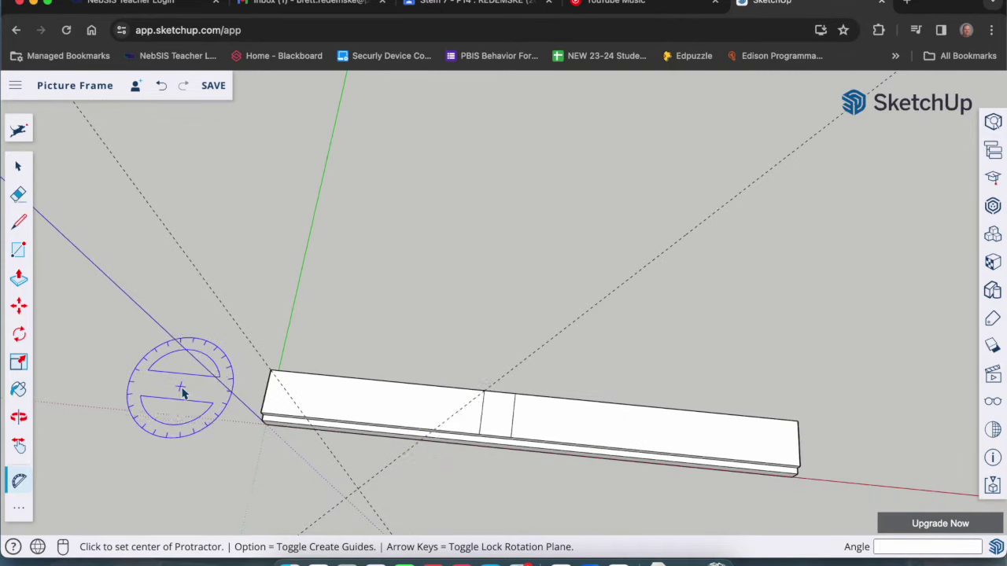
pyautogui.scroll(1, 857, 464)
pyautogui.moveTo(851, 468)
pyautogui.mouseDown(button='middle')
pyautogui.moveTo(830, 453)
pyautogui.moveTo(865, 456)
pyautogui.moveTo(854, 464)
pyautogui.mouseUp(button='middle')
pyautogui.scroll(3, 498, 401)
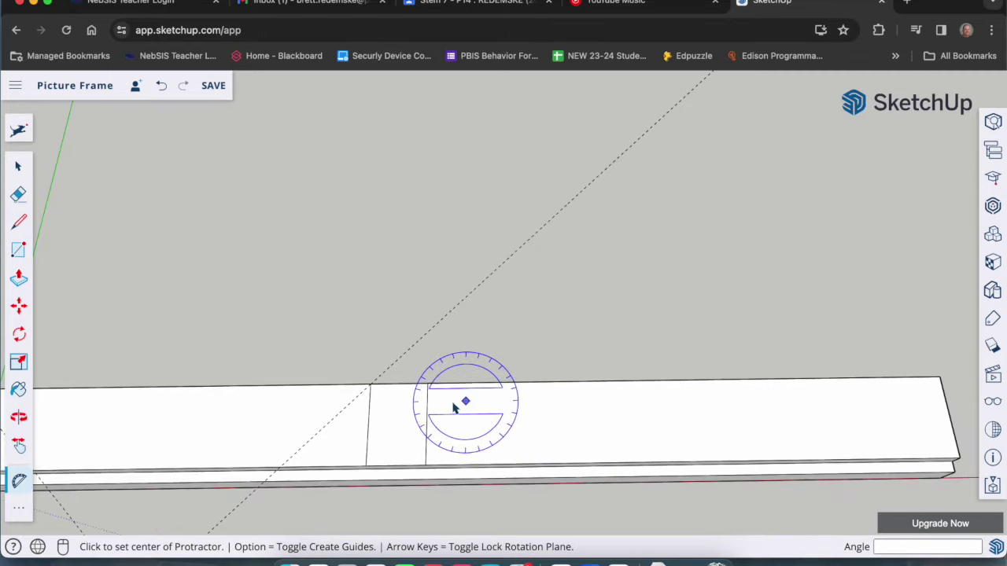
pyautogui.click(428, 384)
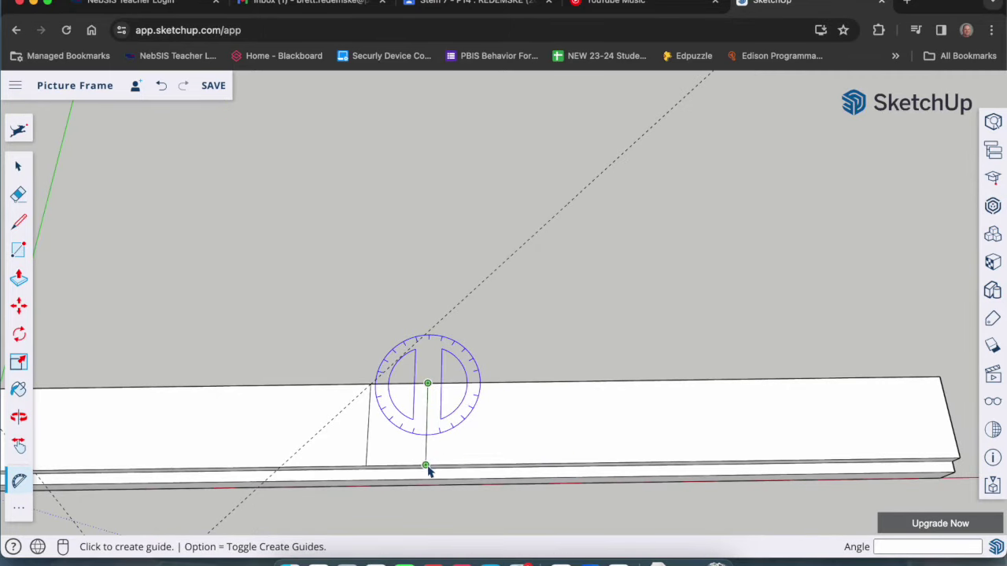
pyautogui.click(425, 465)
pyautogui.write('45')
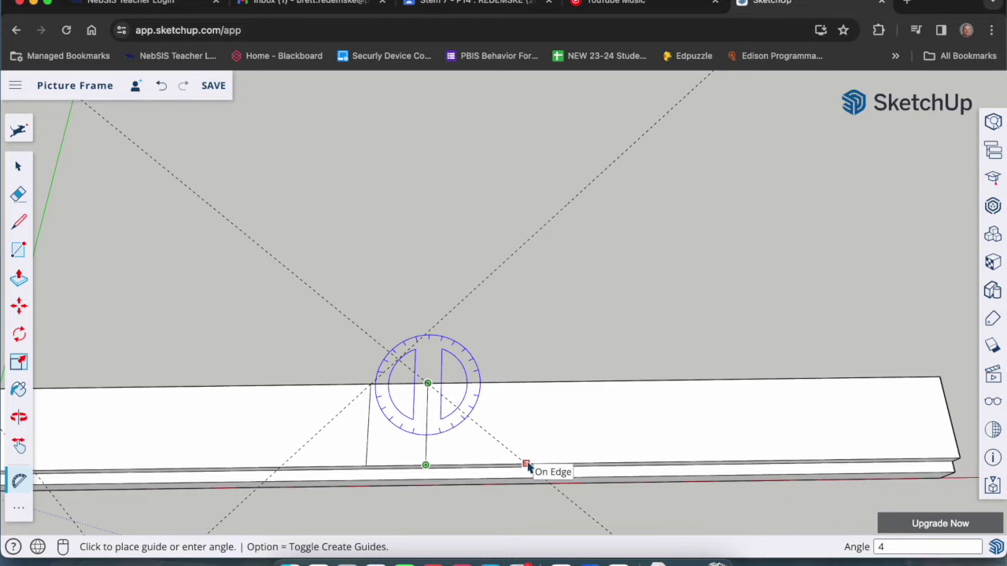
pyautogui.press('Return')
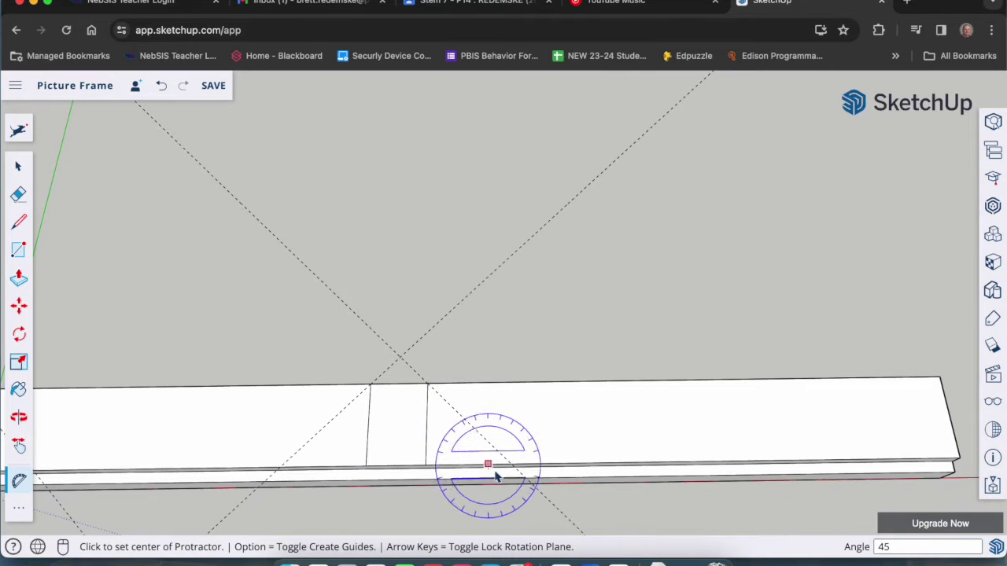
# - Place a 45-degree Protractor guide from the outer corner at the board's far end, slanting inward toward the rabbet
pyautogui.scroll(-2, 338, 438)
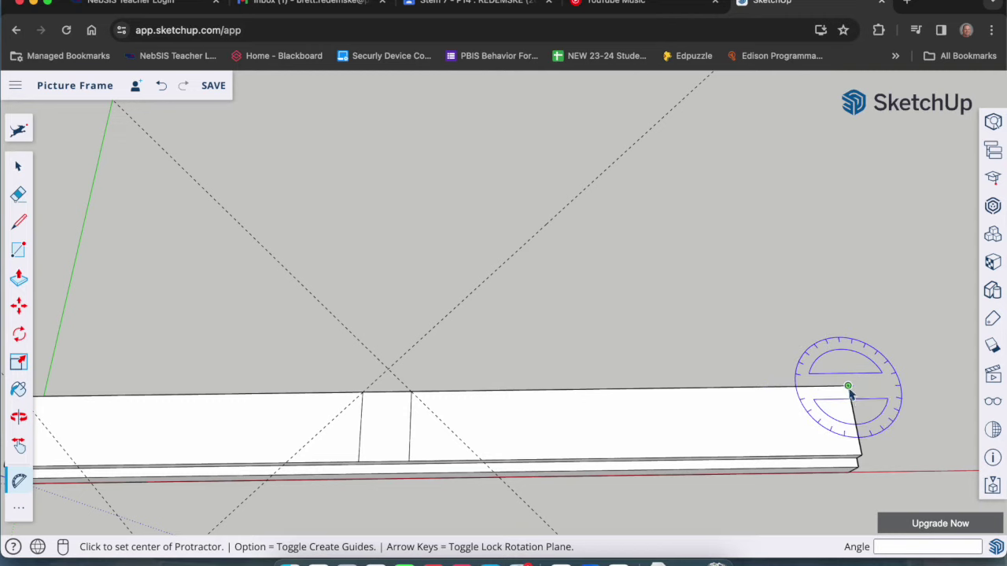
pyautogui.moveTo(848, 385); pyautogui.dragTo(875, 466)
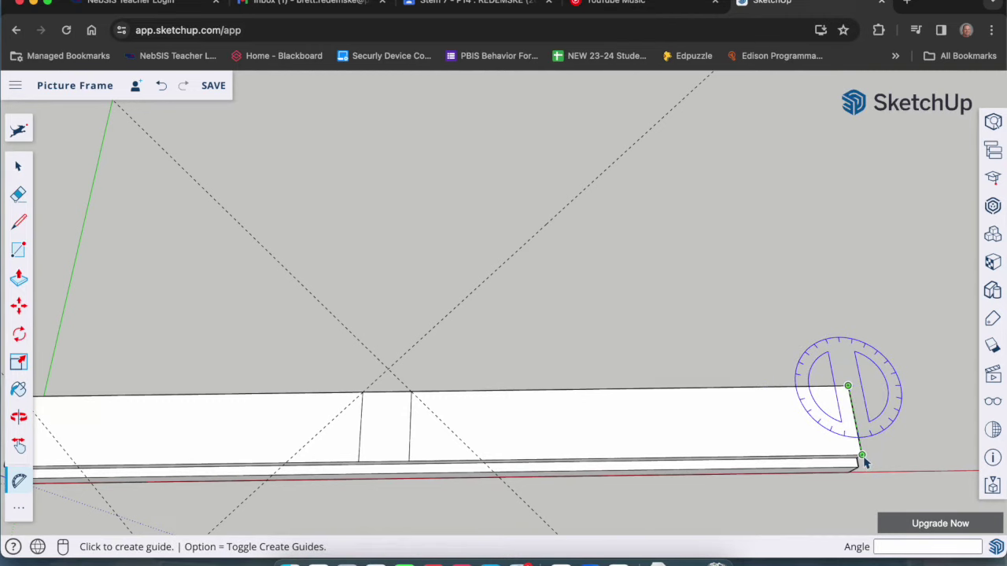
pyautogui.click(863, 460)
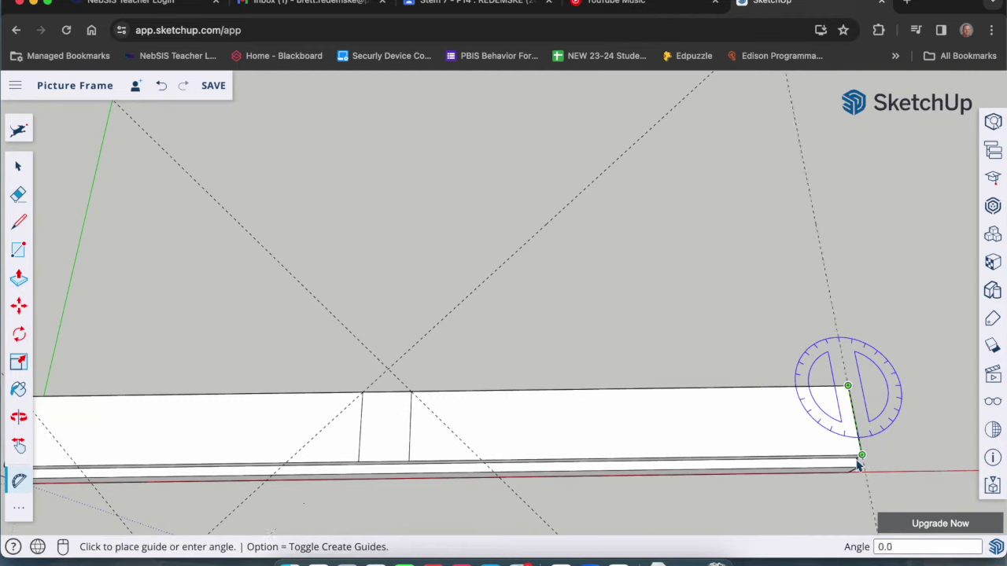
pyautogui.click(783, 469)
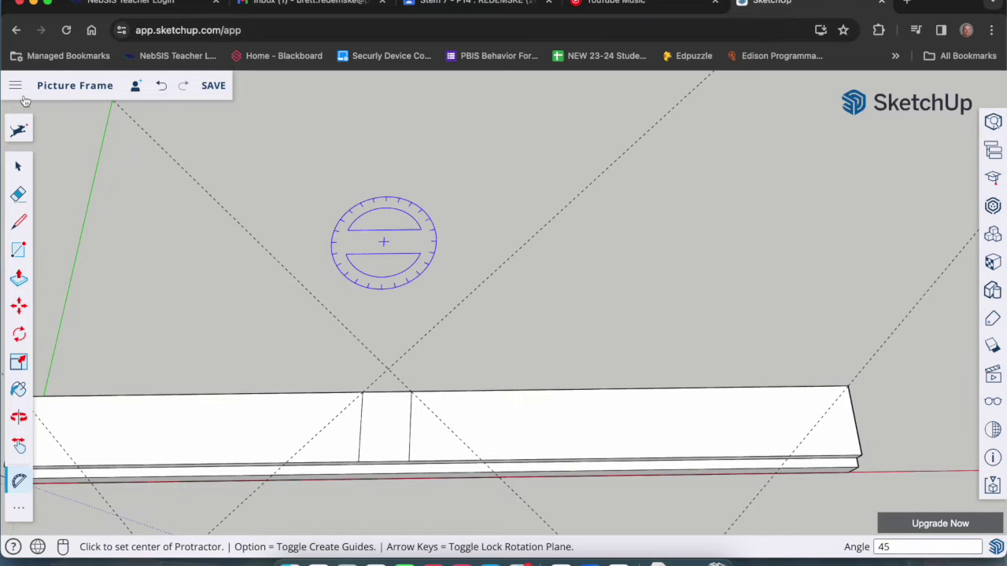
pyautogui.press('space')
pyautogui.scroll(-3, 493, 260)
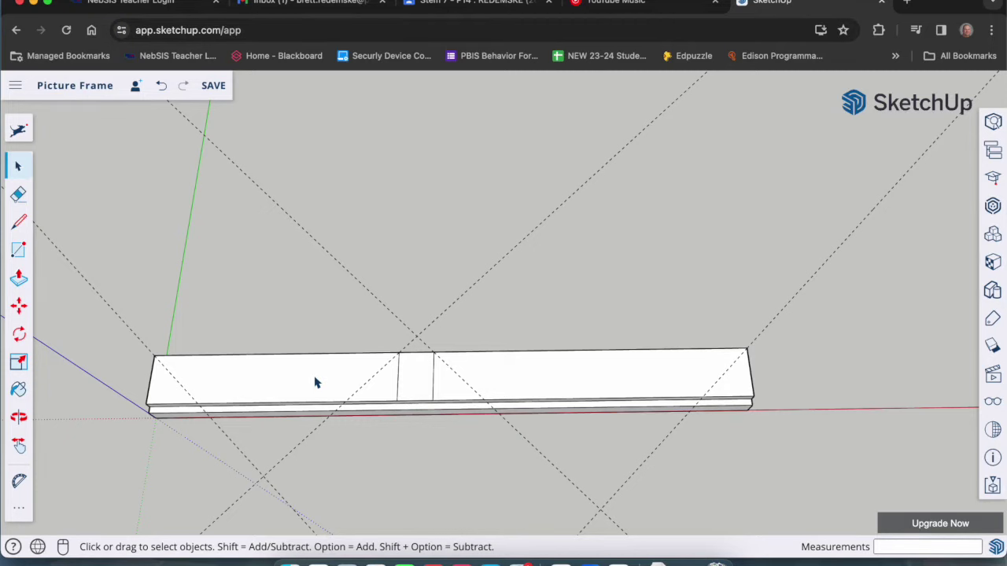
pyautogui.scroll(1, 280, 376)
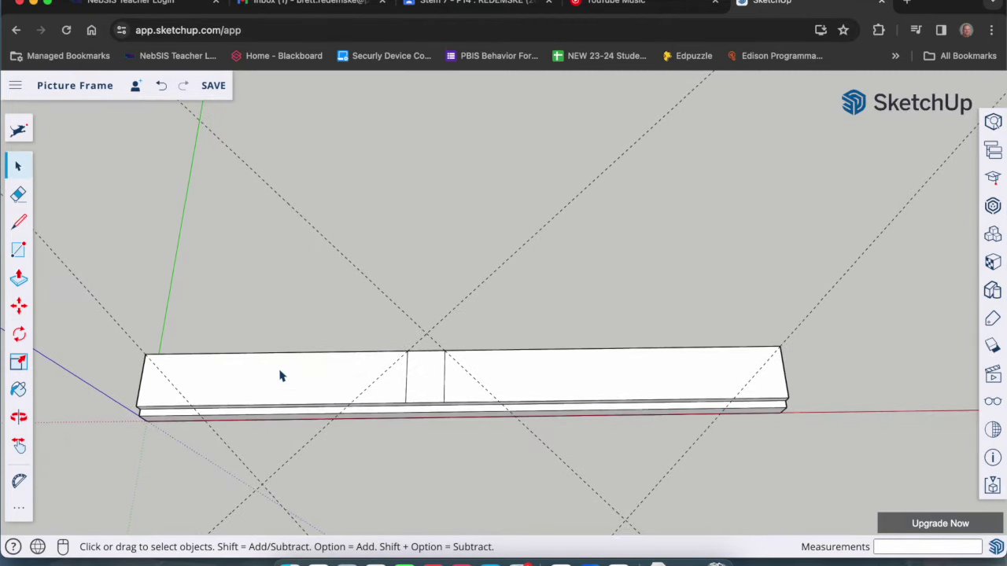
pyautogui.scroll(2, 231, 362)
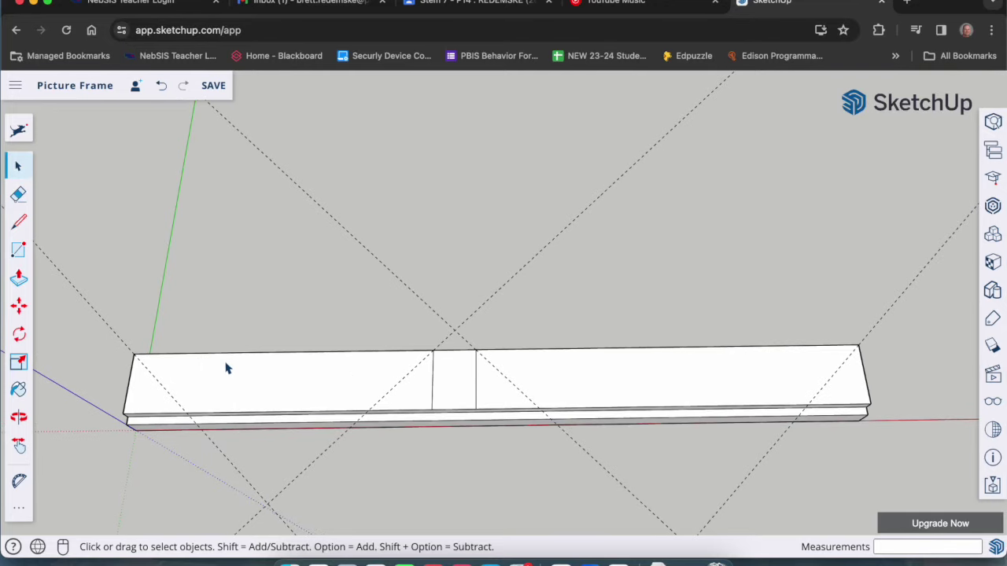
# - Save the model and draw a line along the 45-degree guide from the outer corner nearest the origin to the rabbet edge
pyautogui.click(213, 87)
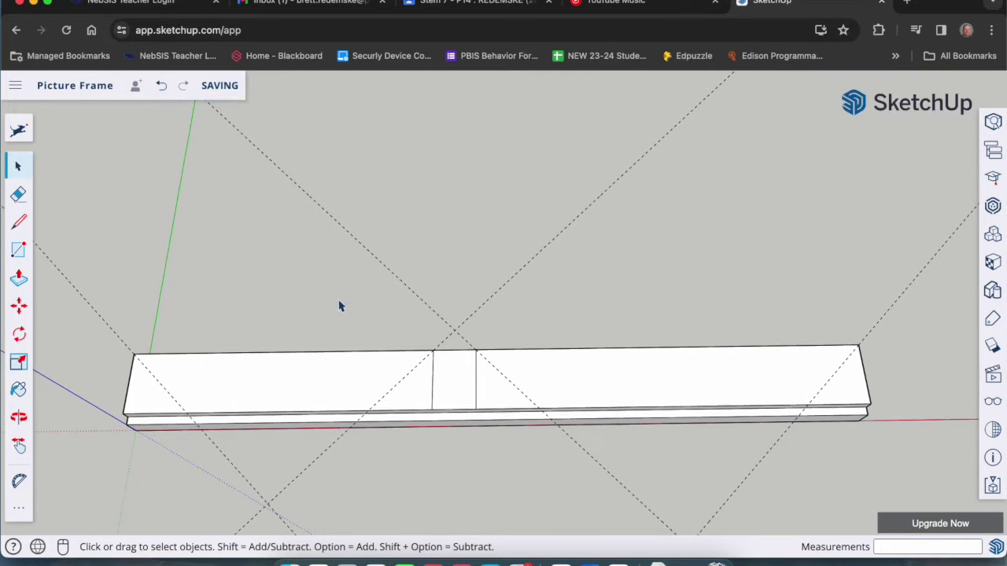
pyautogui.press('l')
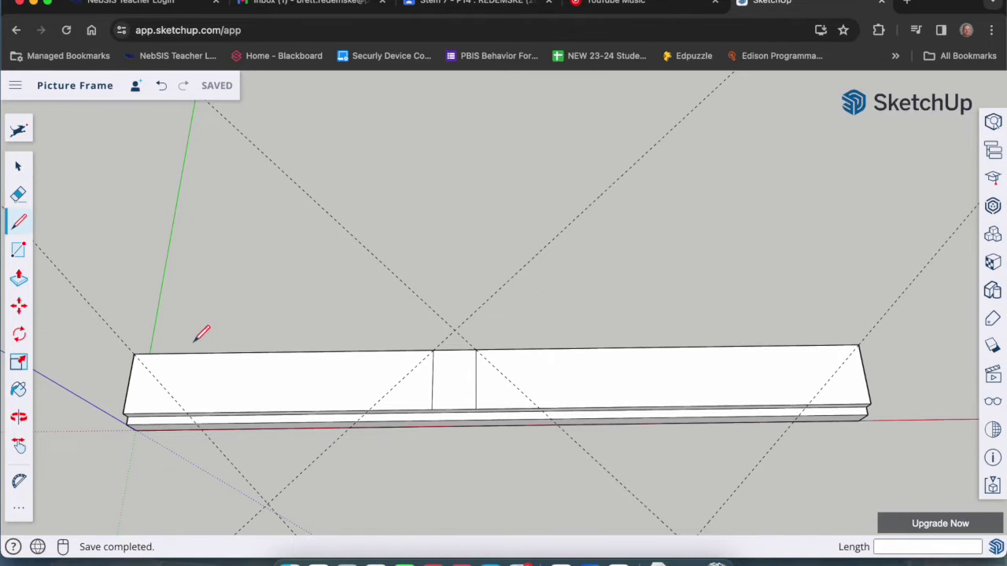
pyautogui.scroll(2, 144, 369)
pyautogui.moveTo(145, 368)
pyautogui.mouseDown(button='middle')
pyautogui.moveTo(135, 439)
pyautogui.moveTo(135, 428)
pyautogui.moveTo(165, 409)
pyautogui.moveTo(187, 355)
pyautogui.moveTo(153, 292)
pyautogui.mouseUp(button='middle')
pyautogui.scroll(2, 153, 297)
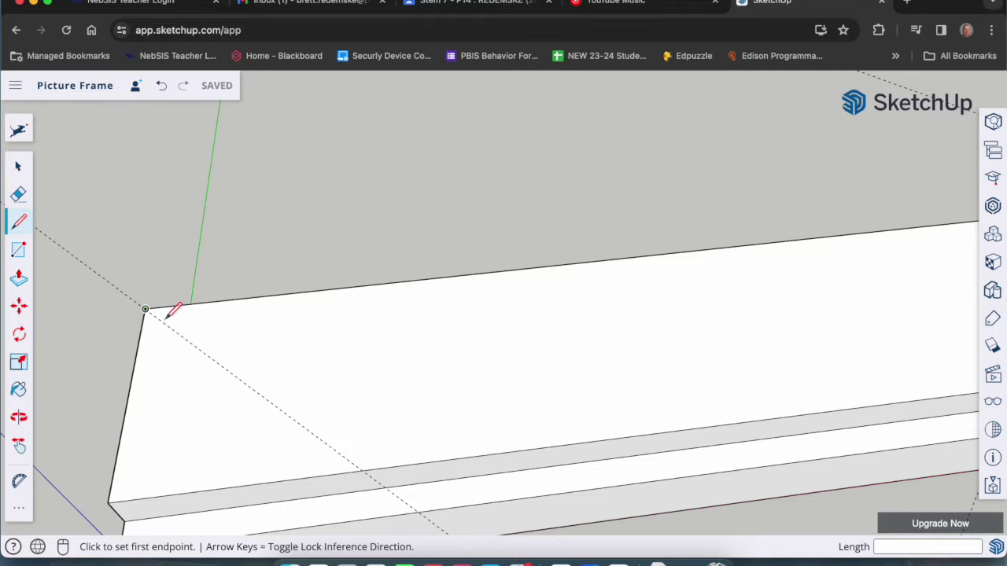
pyautogui.click(146, 308)
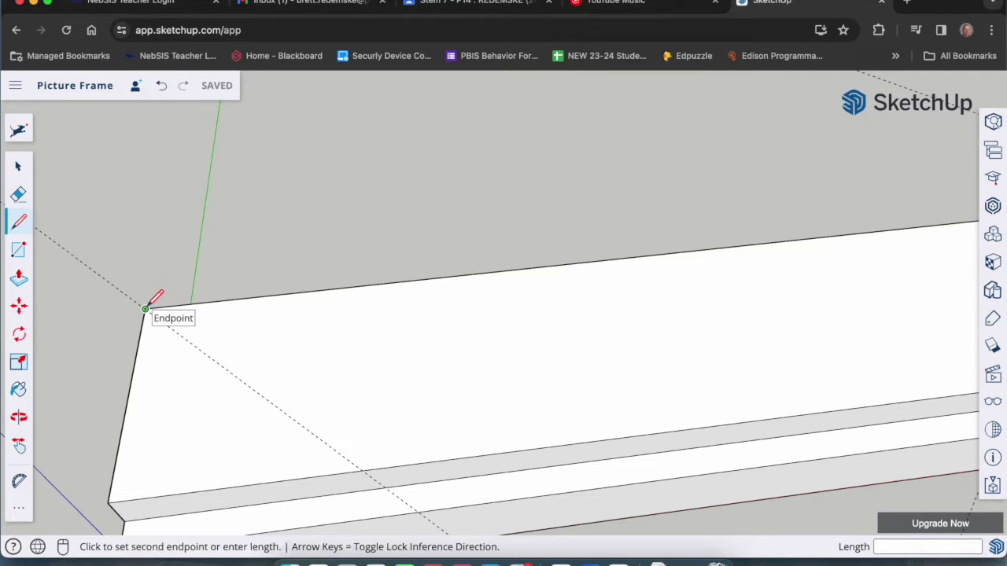
pyautogui.click(362, 470)
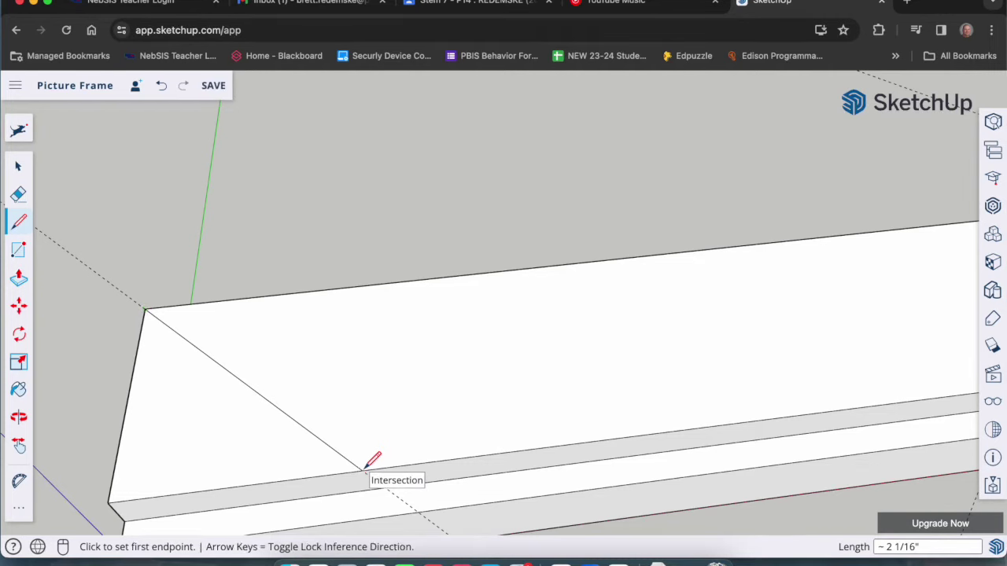
# - Draw a line along the 45-degree guide from the nearer division line's outer end to the rabbet edge
pyautogui.scroll(-5, 95, 456)
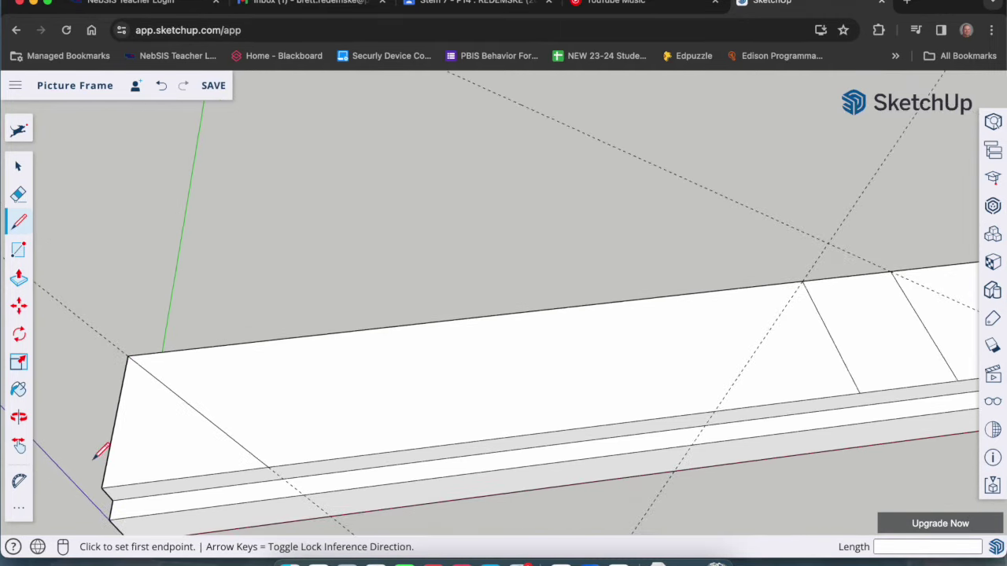
pyautogui.click(707, 305)
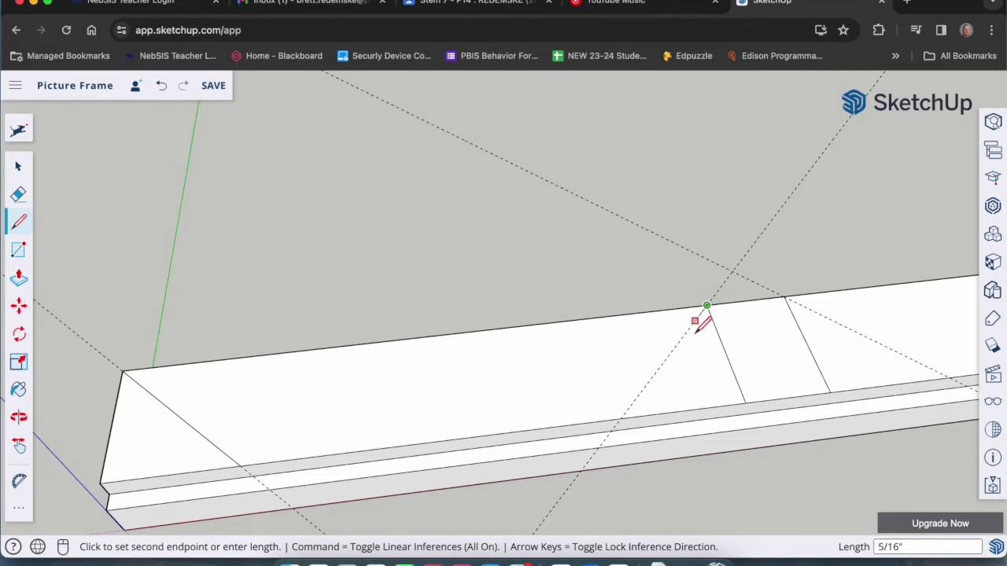
pyautogui.click(622, 417)
pyautogui.scroll(-3, 363, 425)
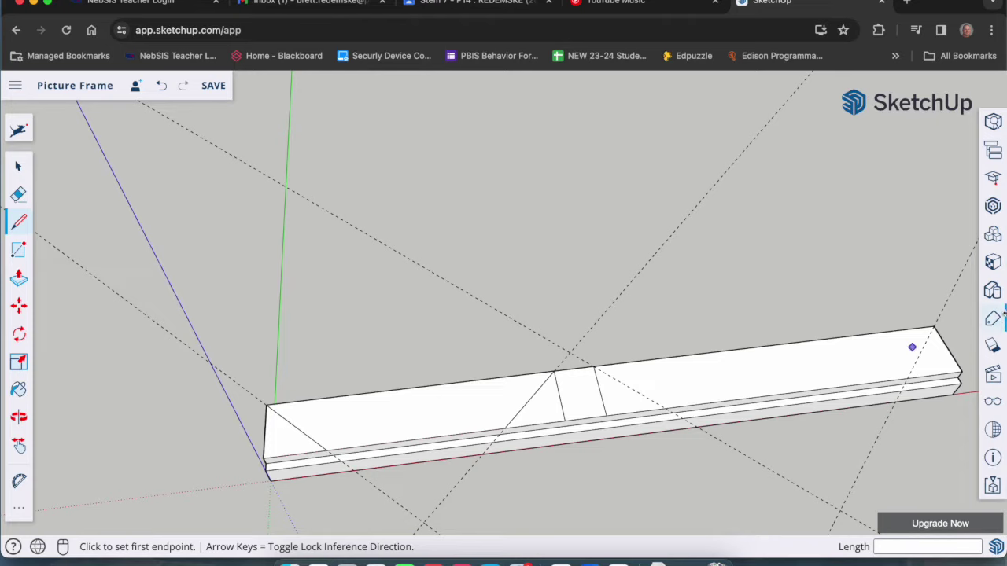
# - Draw a line along the 45-degree guide from the second division line's outer end to the rabbet edge
pyautogui.scroll(4, 849, 342)
pyautogui.scroll(2, 561, 407)
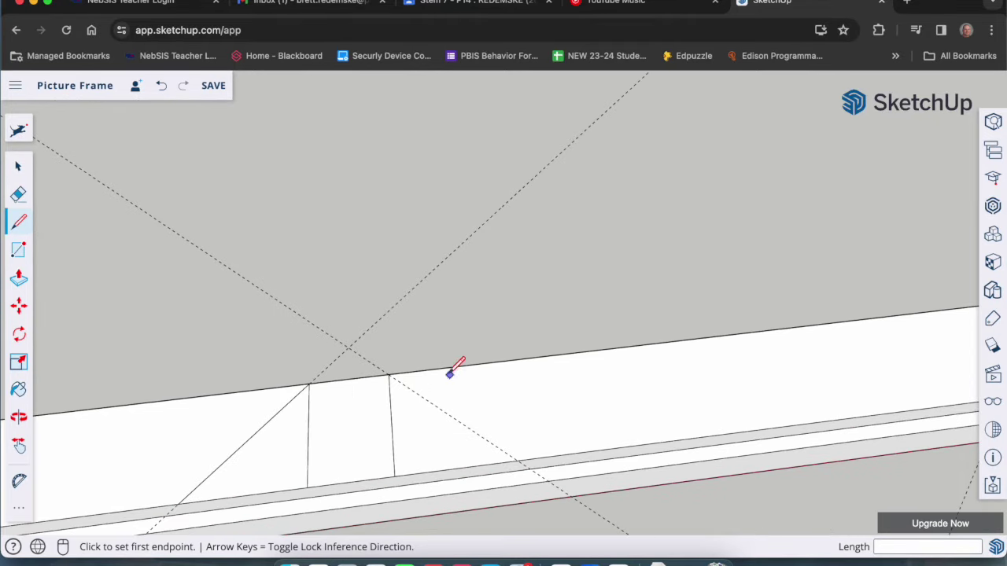
pyautogui.click(389, 375)
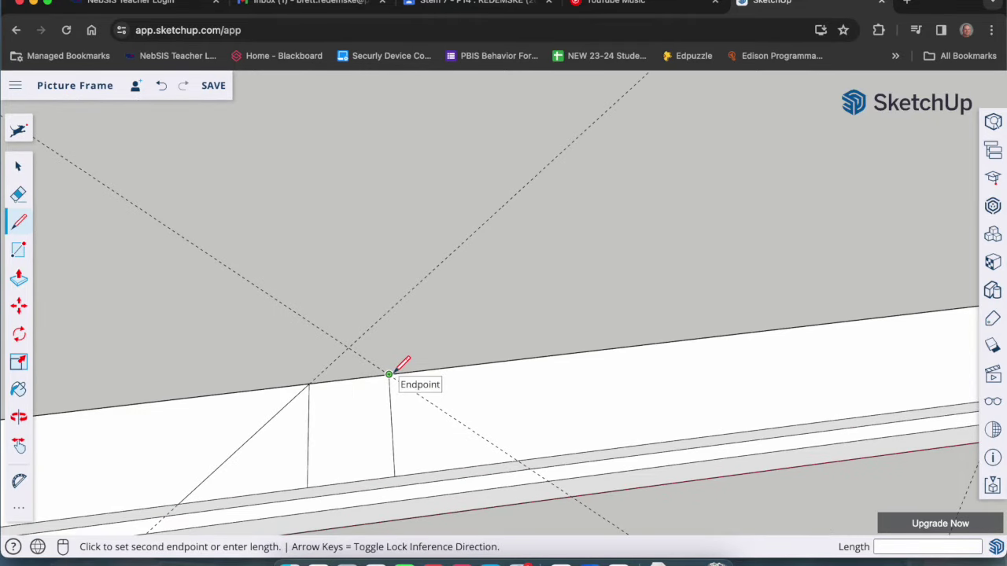
pyautogui.click(520, 460)
pyautogui.scroll(-3, 294, 457)
# - Draw a line along the 45-degree guide from the outer corner at the board's far end to the rabbet edge
pyautogui.scroll(4, 882, 329)
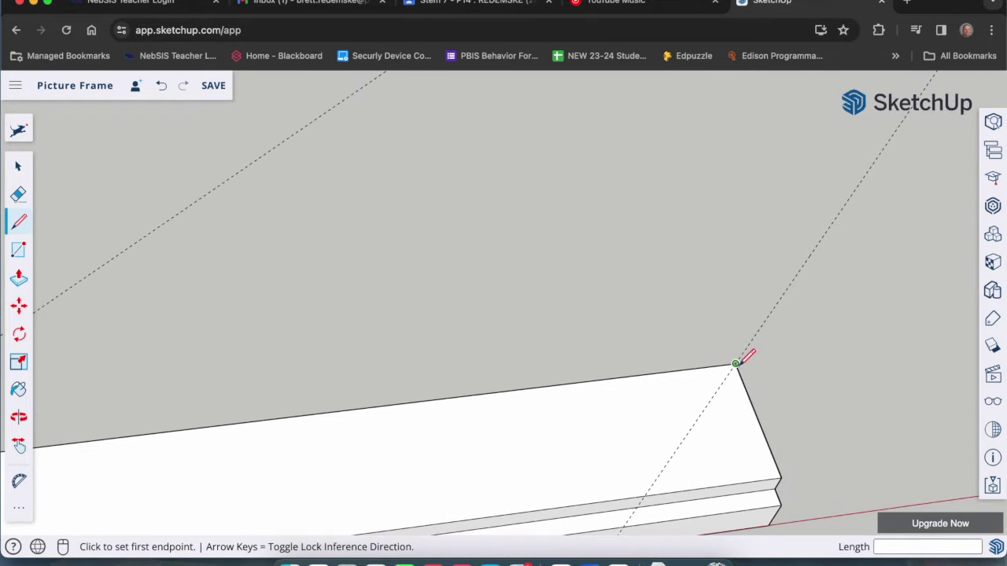
pyautogui.click(734, 363)
pyautogui.scroll(-2, 735, 363)
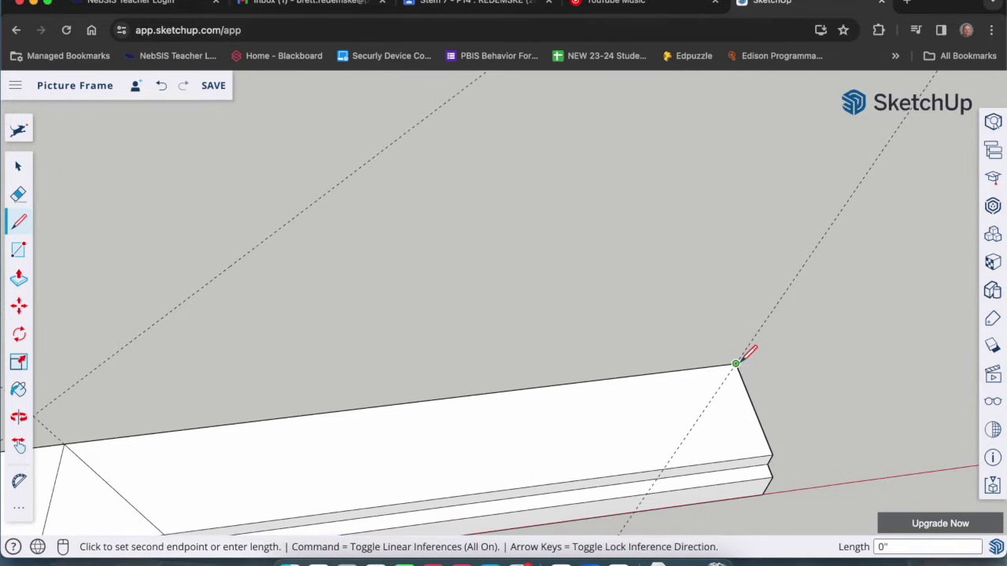
pyautogui.scroll(-2, 737, 363)
pyautogui.scroll(4, 708, 405)
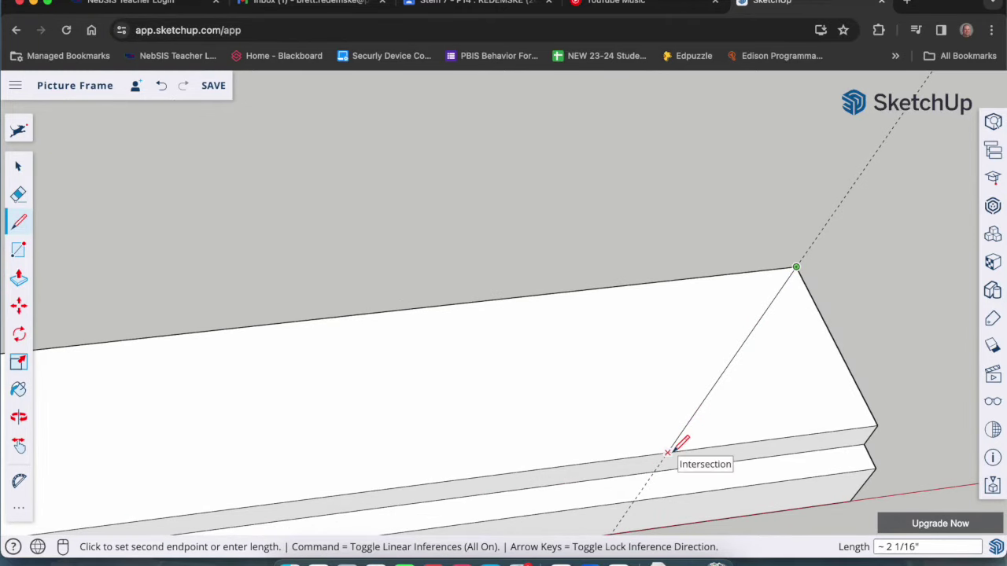
pyautogui.click(667, 453)
# - Erase all four 45-degree guides around the board and save the model
pyautogui.scroll(-6, 677, 446)
pyautogui.moveTo(703, 380)
pyautogui.mouseDown(button='middle')
pyautogui.moveTo(686, 443)
pyautogui.moveTo(652, 483)
pyautogui.mouseUp(button='middle')
pyautogui.scroll(-2, 809, 333)
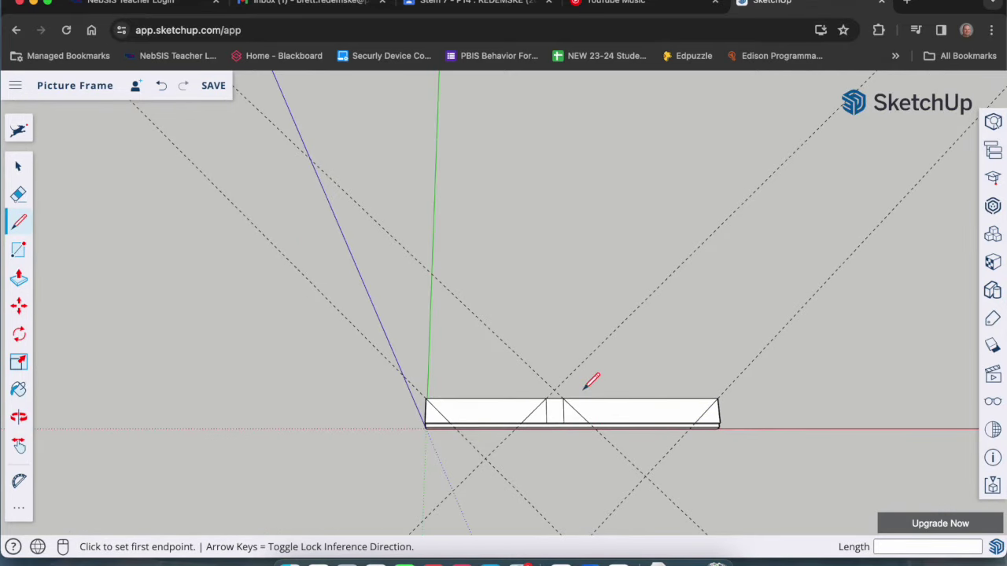
pyautogui.press('space')
pyautogui.press('e')
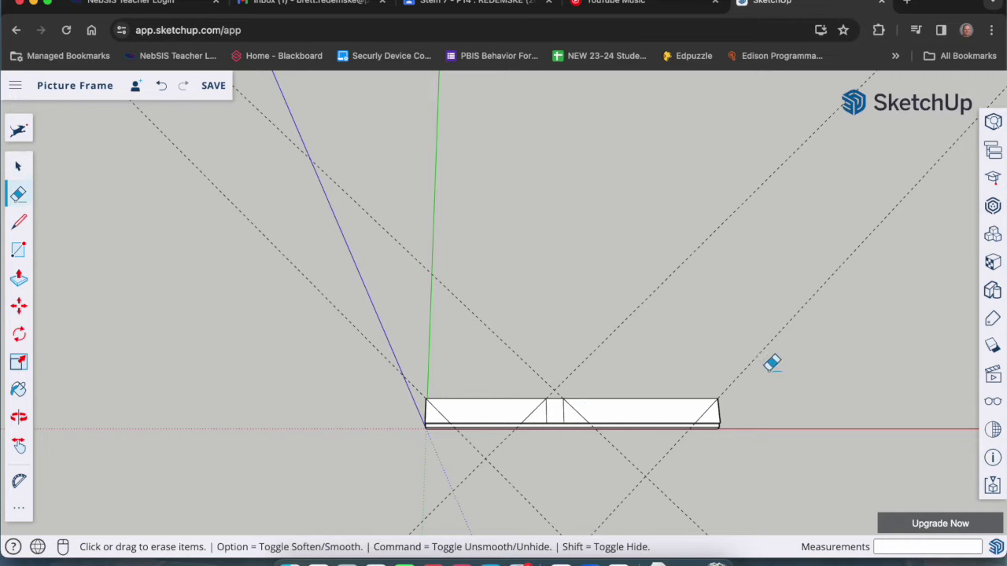
pyautogui.moveTo(767, 372)
pyautogui.mouseDown()
pyautogui.moveTo(593, 299)
pyautogui.moveTo(555, 339)
pyautogui.moveTo(507, 357)
pyautogui.moveTo(440, 355)
pyautogui.mouseUp()
pyautogui.moveTo(383, 387); pyautogui.dragTo(407, 375)
pyautogui.scroll(5, 613, 450)
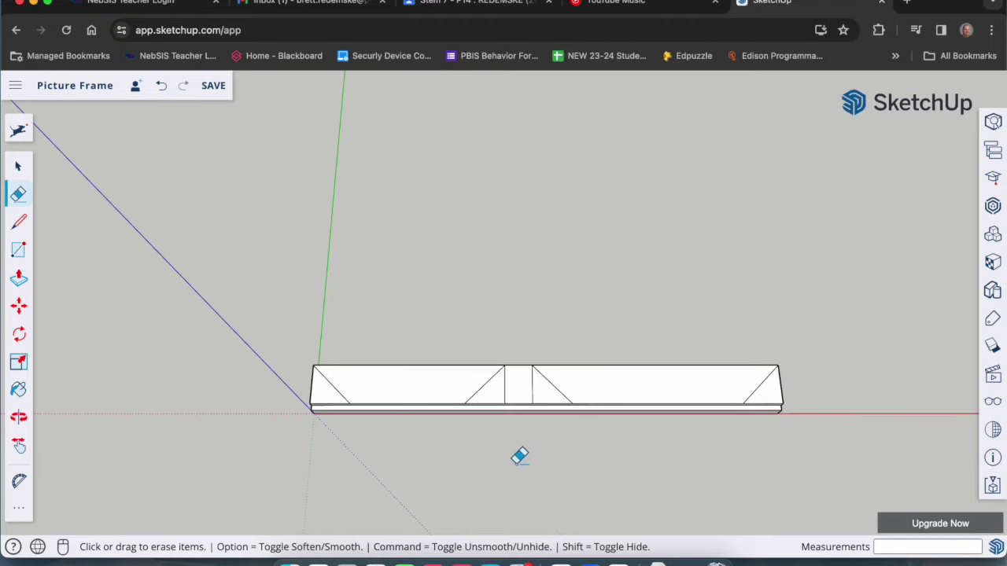
pyautogui.click(217, 88)
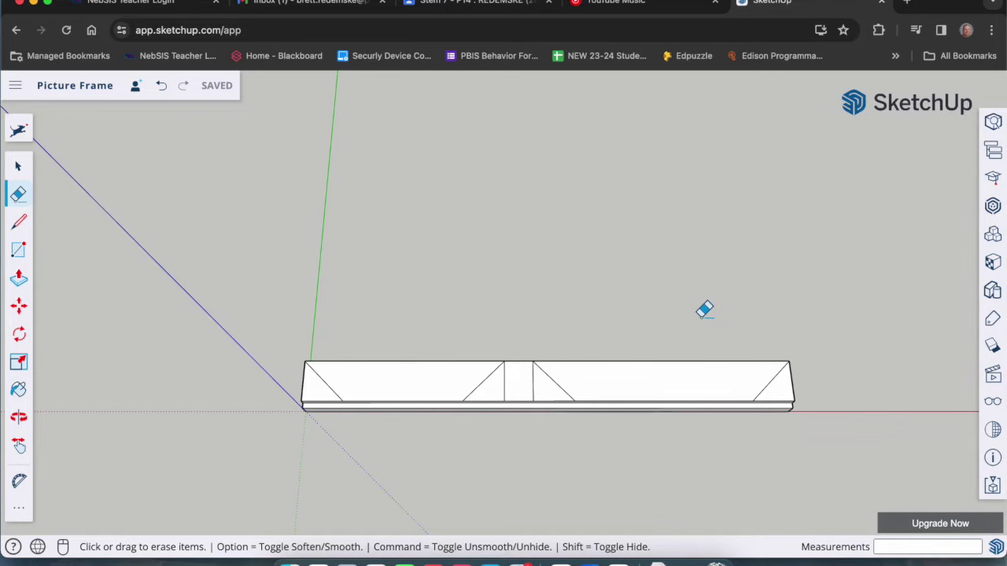
pyautogui.press('space')
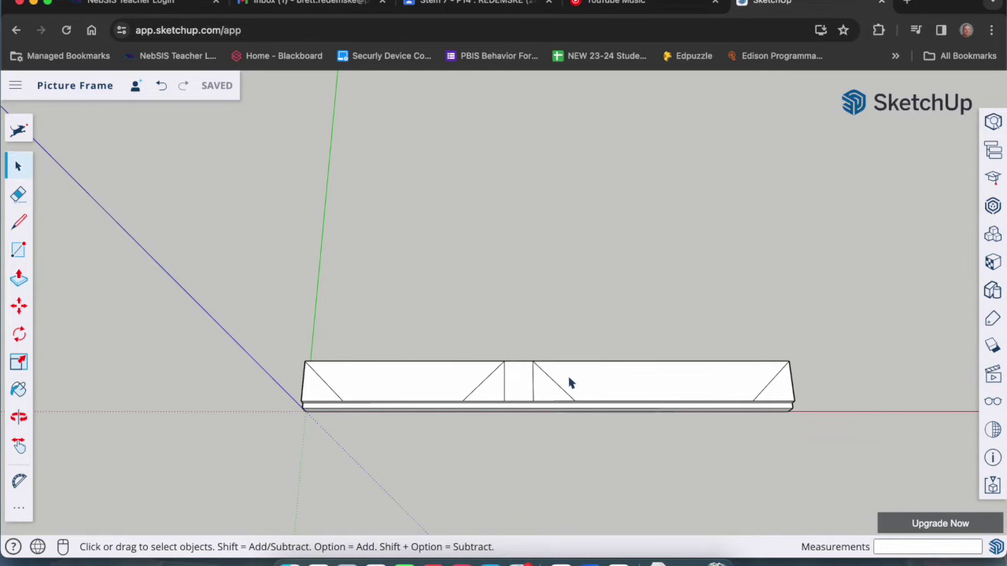
pyautogui.moveTo(666, 445); pyautogui.dragTo(568, 434, button='middle')
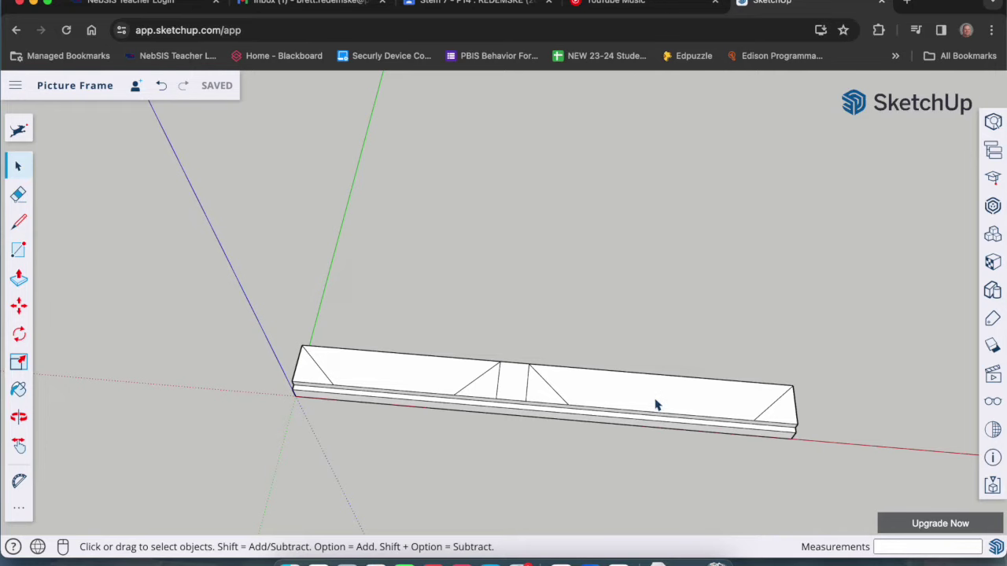
pyautogui.moveTo(621, 439); pyautogui.dragTo(638, 429, button='middle')
pyautogui.scroll(5, 630, 395)
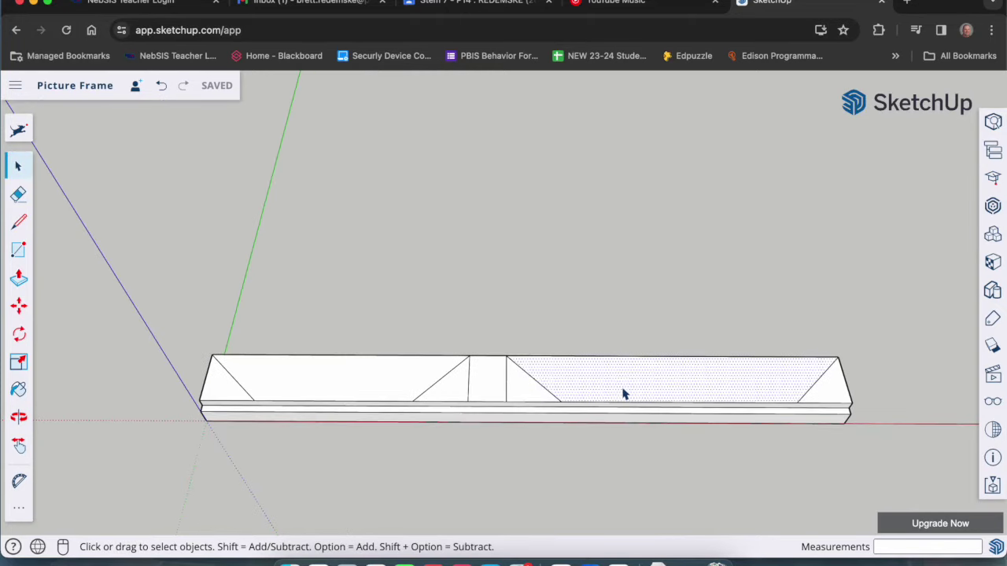
pyautogui.click(622, 393)
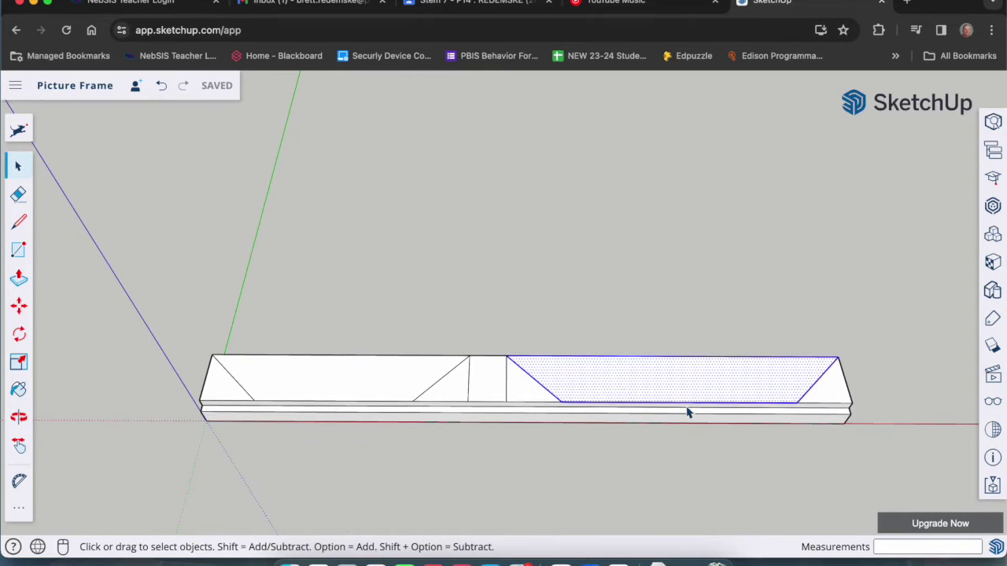
pyautogui.click(649, 508)
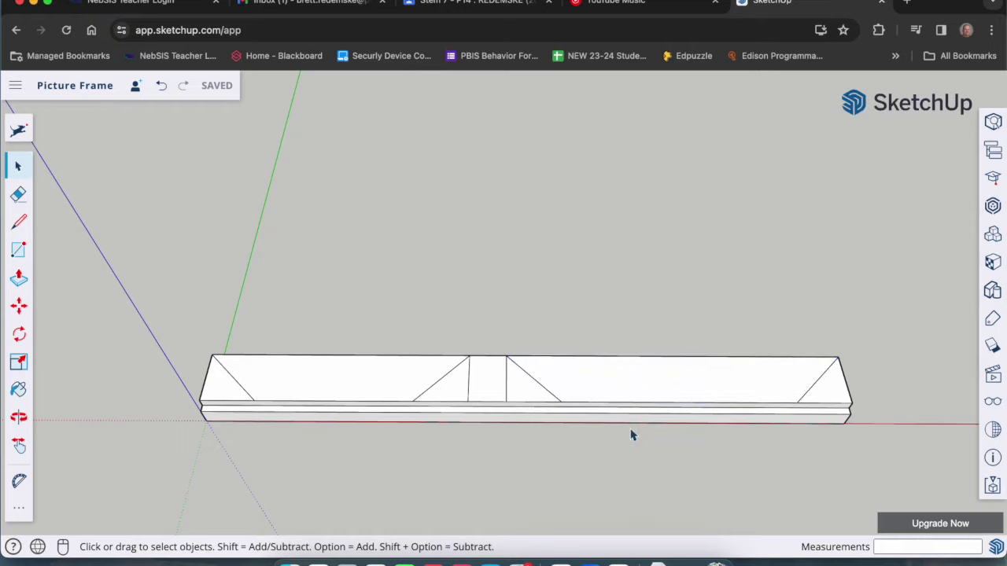
# - Select all of the board's connected faces and edges and make them a single group
pyautogui.tripleClick(604, 389)
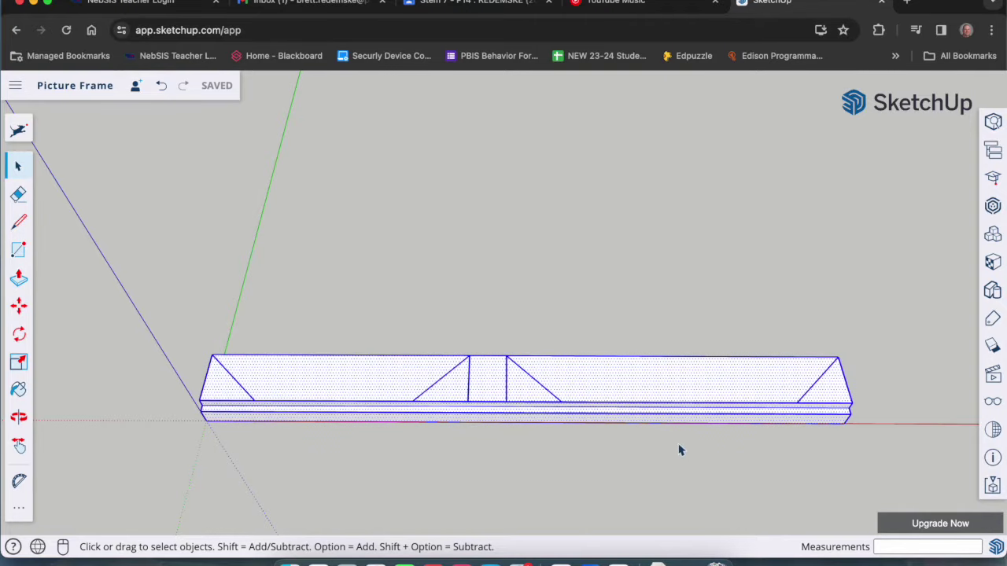
pyautogui.press('o')
pyautogui.moveTo(715, 469); pyautogui.dragTo(702, 403)
pyautogui.press('space')
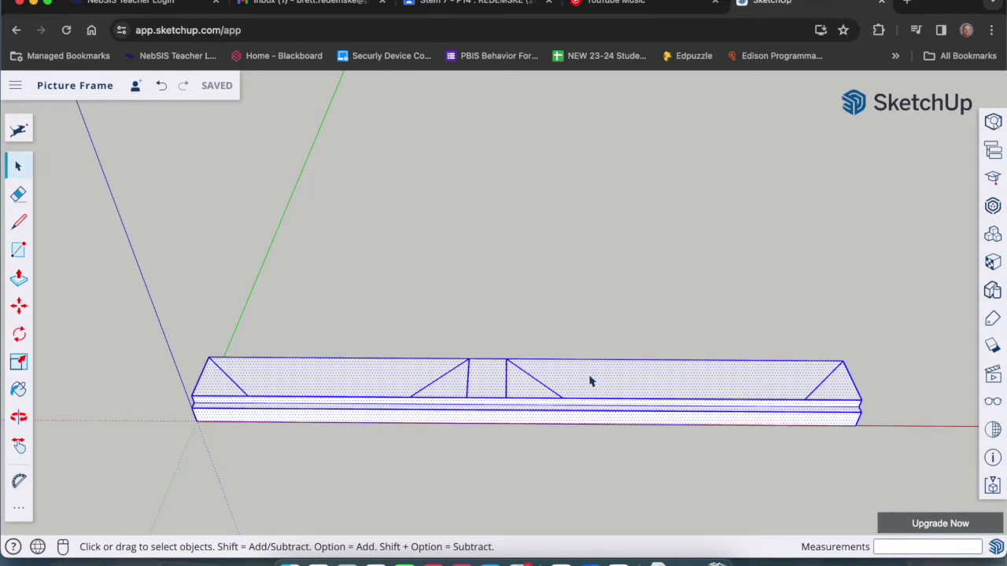
pyautogui.rightClick(586, 379)
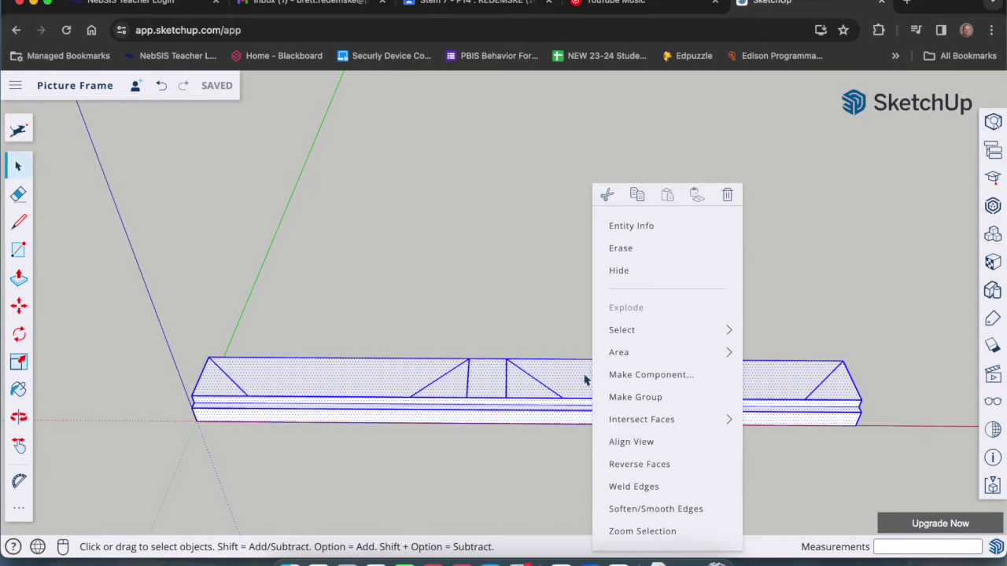
pyautogui.click(708, 400)
pyautogui.click(664, 470)
pyautogui.click(658, 401)
pyautogui.moveTo(707, 461); pyautogui.dragTo(661, 405, button='middle')
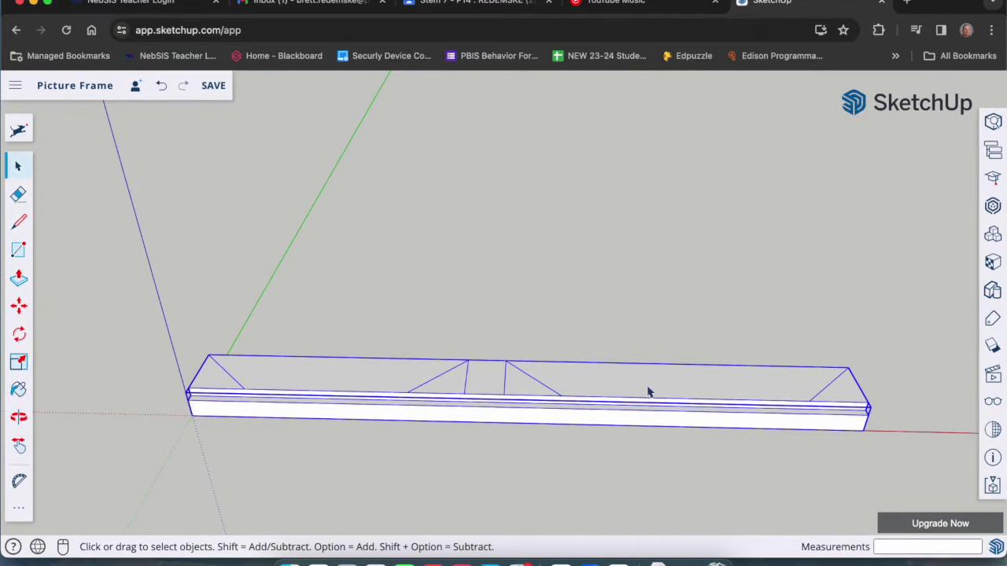
# - Copy the grouped board, paste the duplicate parallel behind the original with its near corner on the green axis, and save the model
pyautogui.click(554, 449)
pyautogui.click(595, 381)
pyautogui.moveTo(595, 381); pyautogui.dragTo(566, 408, button='middle')
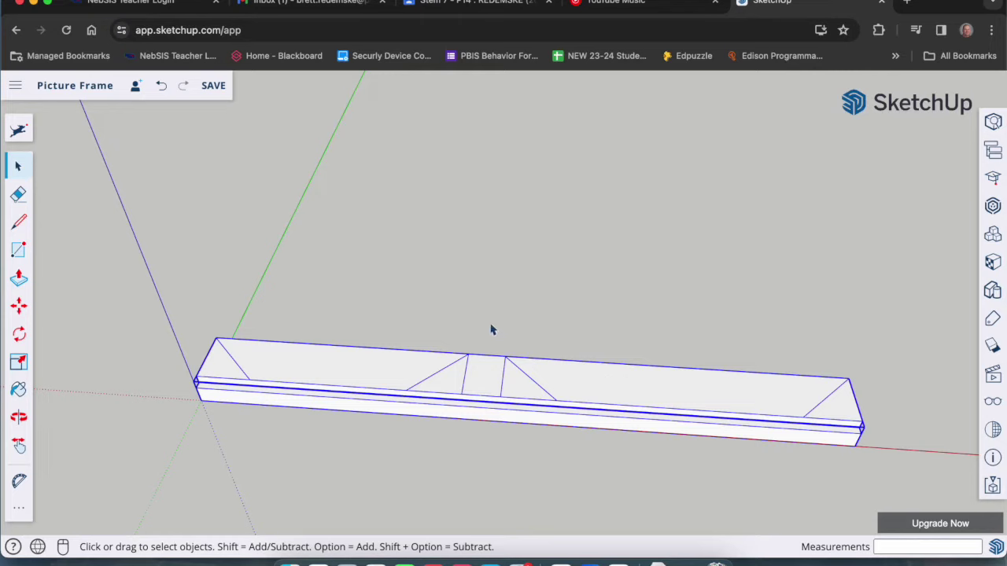
pyautogui.click(461, 303)
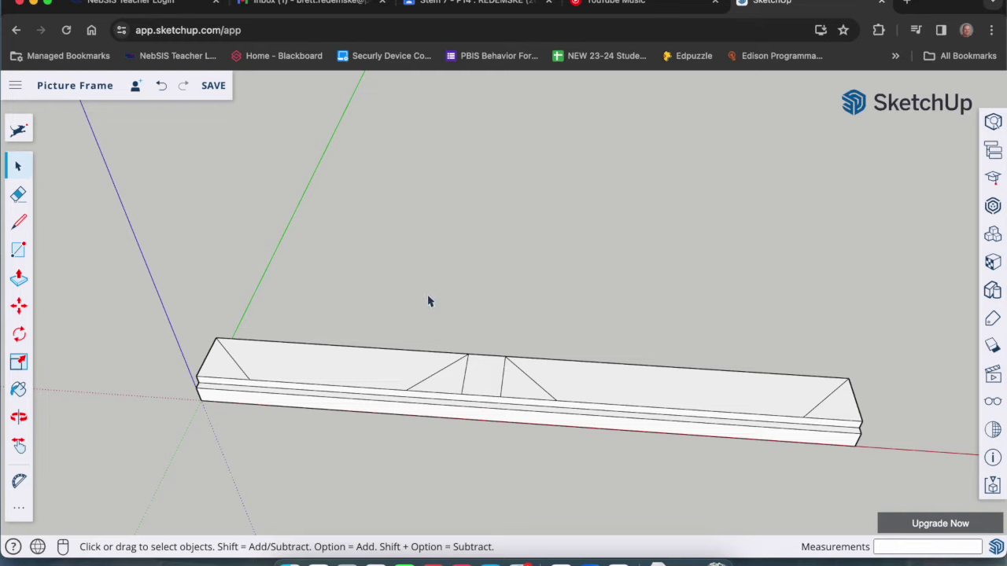
pyautogui.press('super+v')
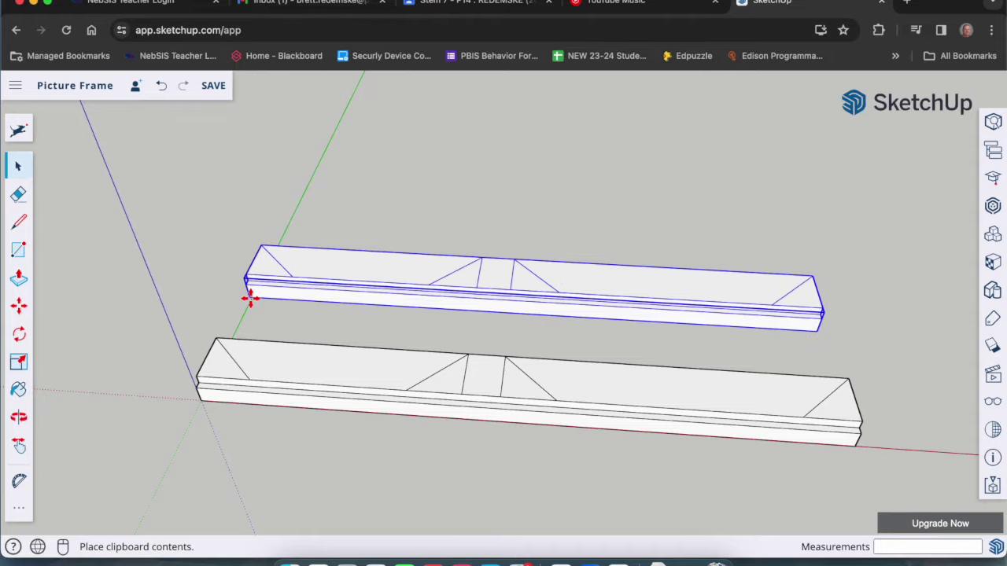
pyautogui.click(250, 299)
pyautogui.moveTo(274, 353); pyautogui.dragTo(310, 499, button='middle')
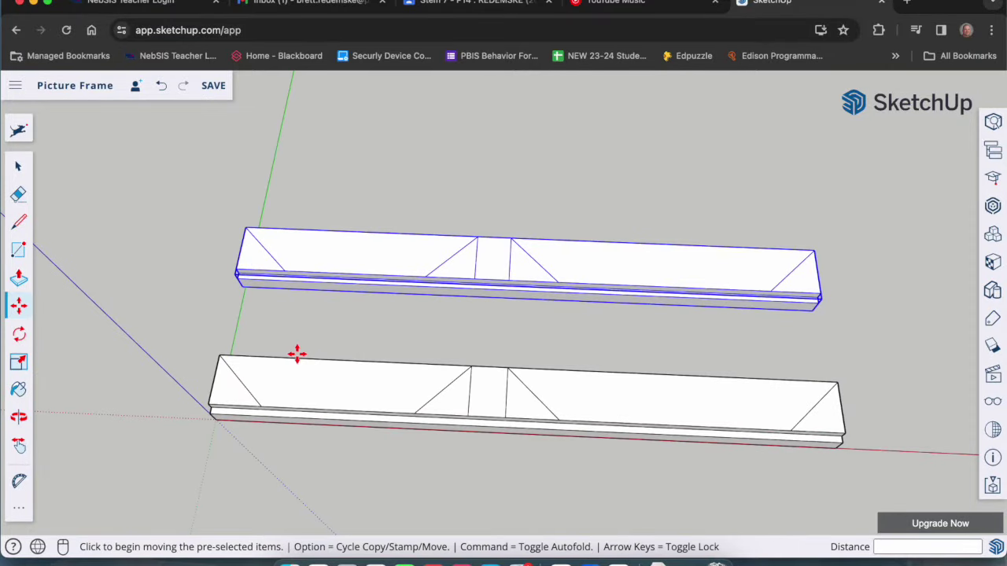
pyautogui.press('space')
pyautogui.click(323, 341)
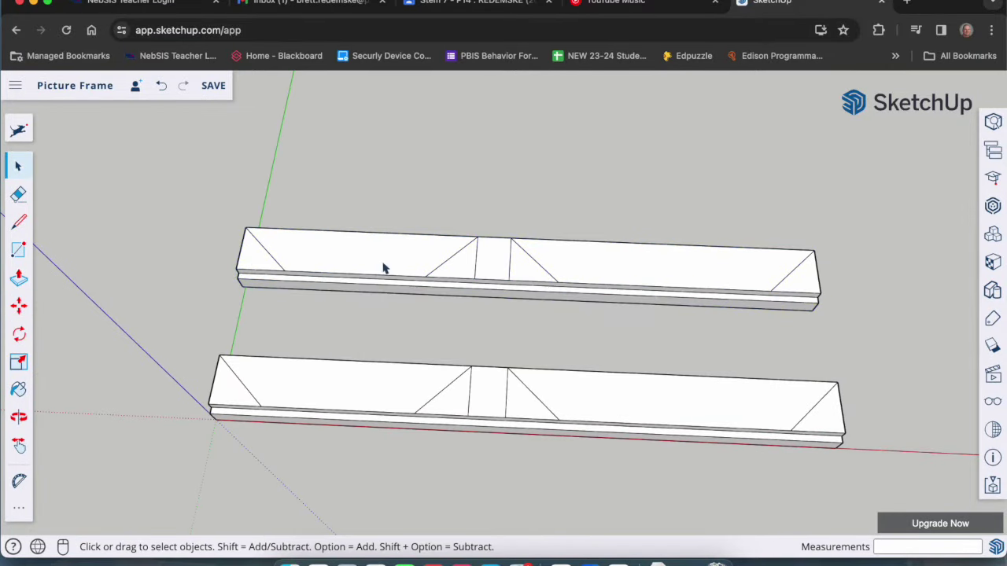
pyautogui.click(214, 87)
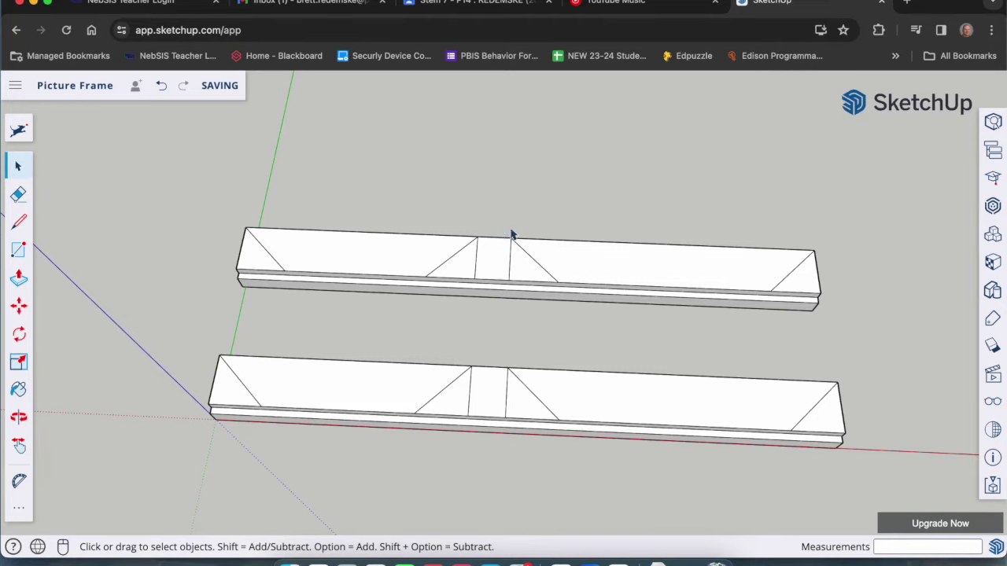
# - Dimension the rabbet's vertical height on the rear board's end at the green axis, placing it just outside the end
pyautogui.moveTo(485, 284)
pyautogui.mouseDown(button='middle')
pyautogui.moveTo(504, 386)
pyautogui.moveTo(489, 314)
pyautogui.moveTo(504, 272)
pyautogui.moveTo(546, 263)
pyautogui.moveTo(481, 250)
pyautogui.moveTo(504, 254)
pyautogui.moveTo(501, 281)
pyautogui.mouseUp(button='middle')
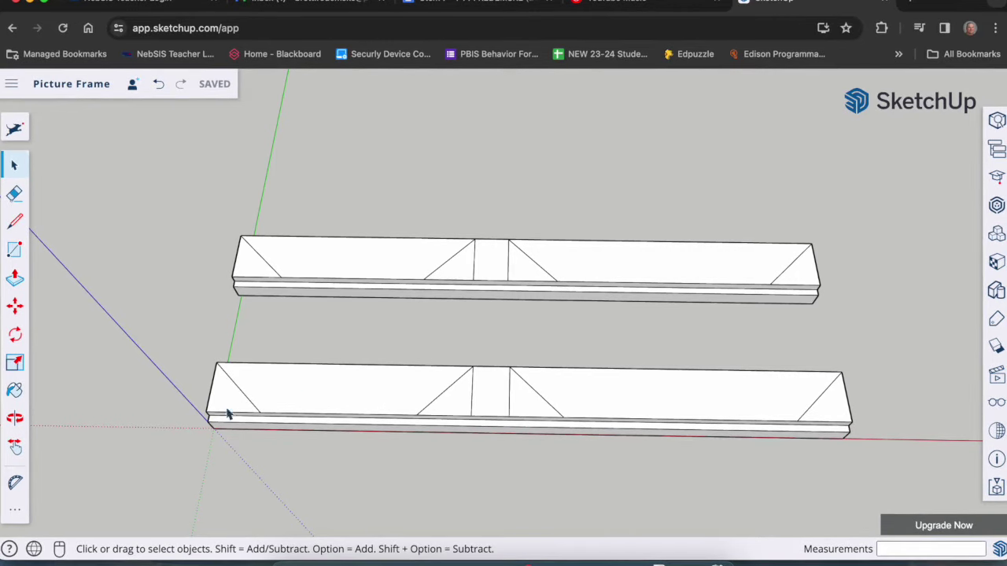
pyautogui.click(13, 515)
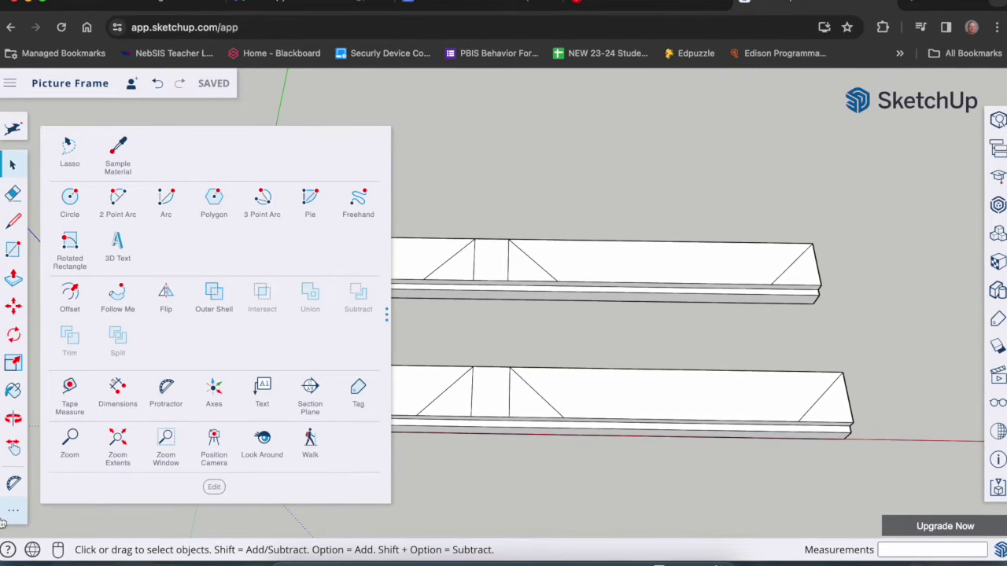
pyautogui.click(116, 393)
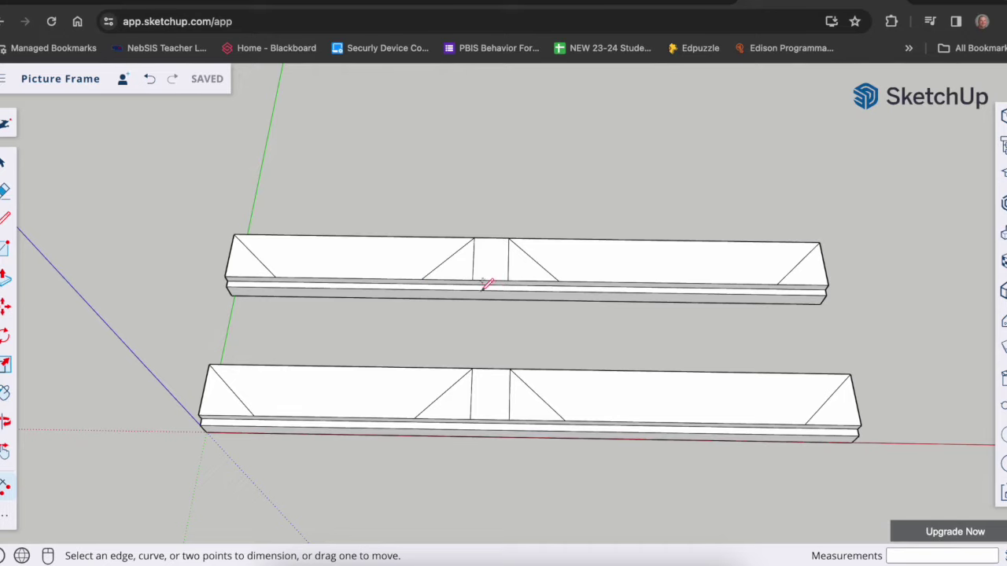
pyautogui.scroll(4, 317, 209)
pyautogui.moveTo(315, 202)
pyautogui.mouseDown(button='middle')
pyautogui.moveTo(284, 251)
pyautogui.moveTo(243, 187)
pyautogui.moveTo(114, 301)
pyautogui.moveTo(135, 259)
pyautogui.moveTo(241, 332)
pyautogui.moveTo(268, 188)
pyautogui.moveTo(231, 175)
pyautogui.mouseUp(button='middle')
pyautogui.scroll(4, 252, 310)
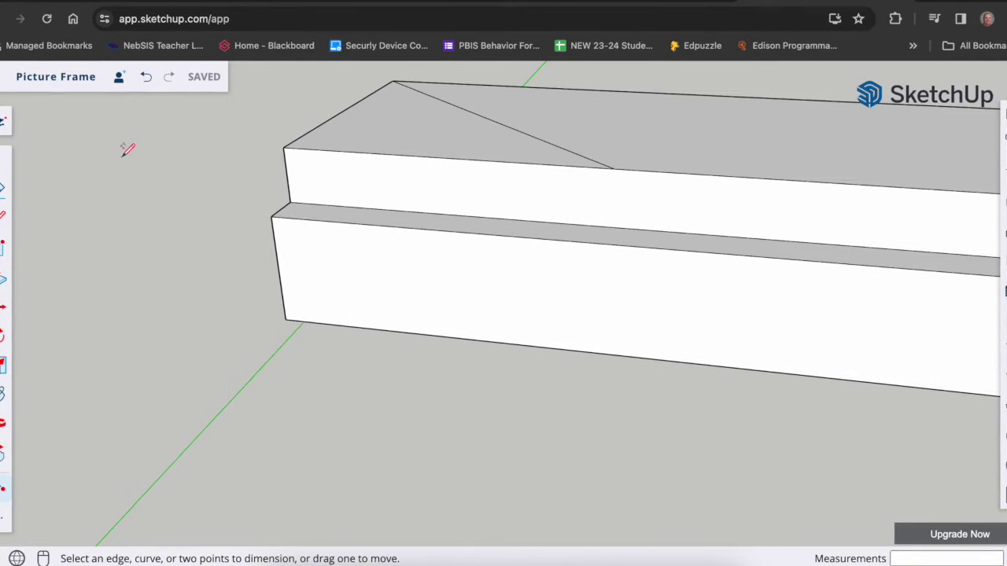
pyautogui.scroll(3, 214, 209)
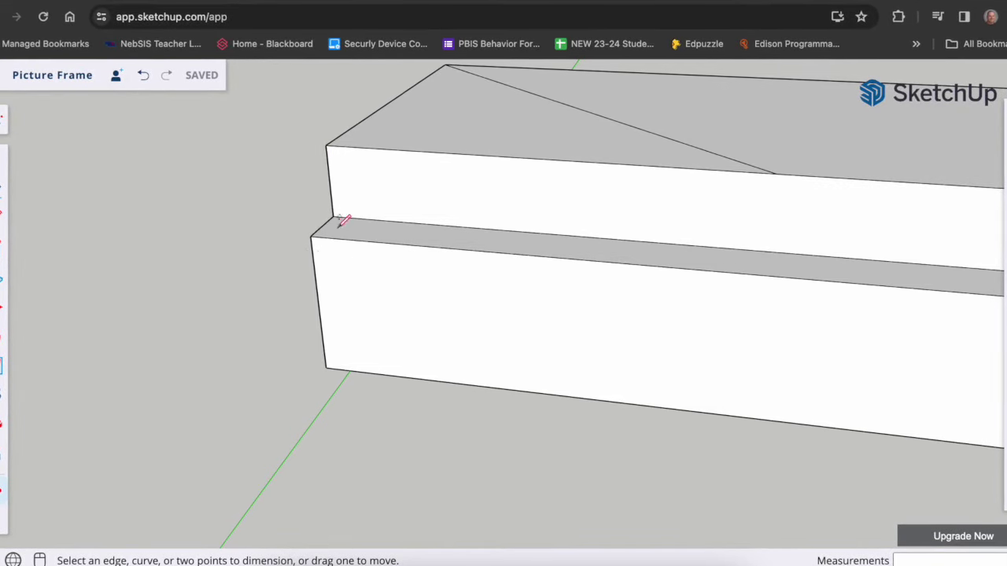
pyautogui.moveTo(347, 247); pyautogui.dragTo(692, 234, button='middle')
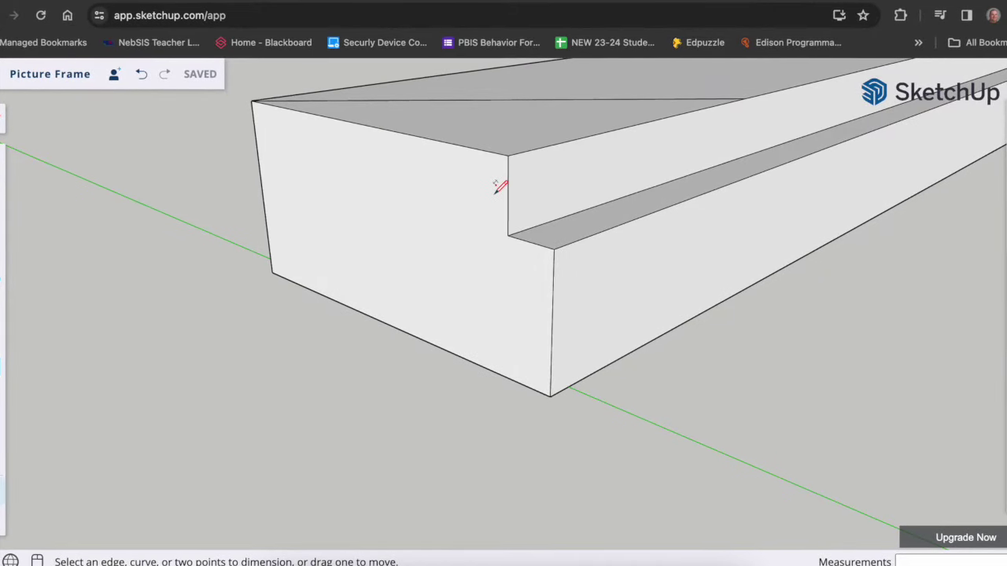
pyautogui.moveTo(706, 378); pyautogui.dragTo(378, 427, button='middle')
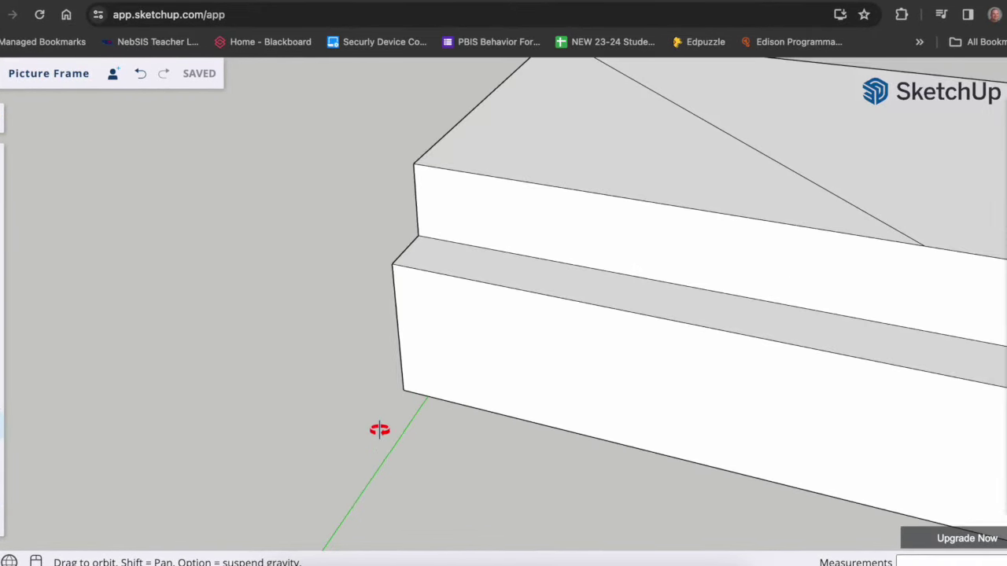
pyautogui.scroll(5, 409, 180)
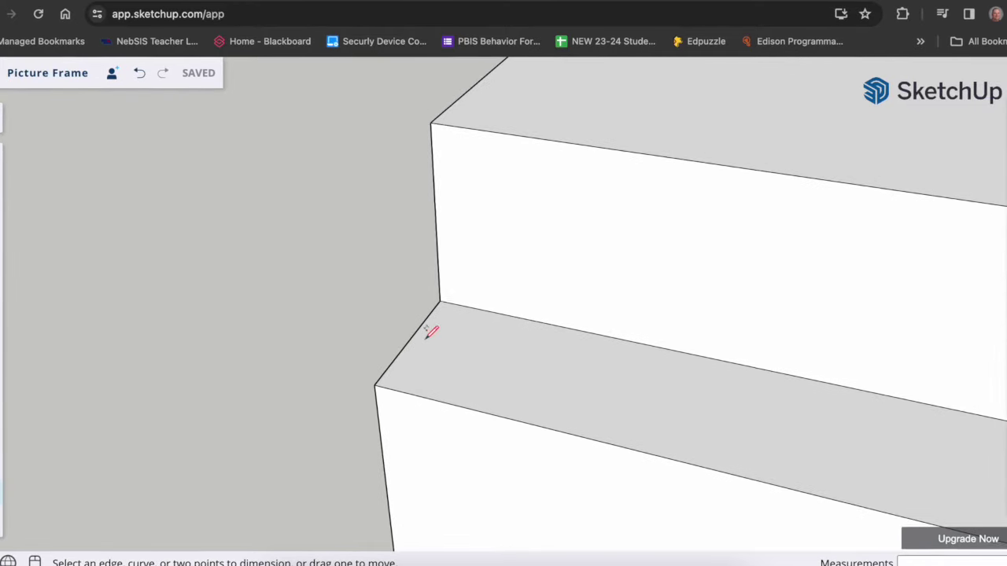
pyautogui.click(431, 120)
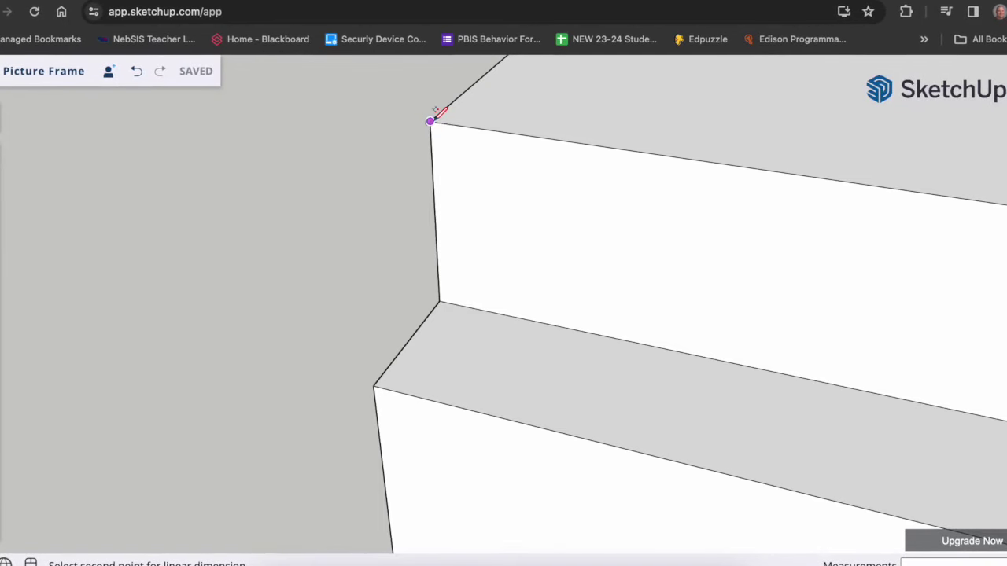
pyautogui.click(439, 300)
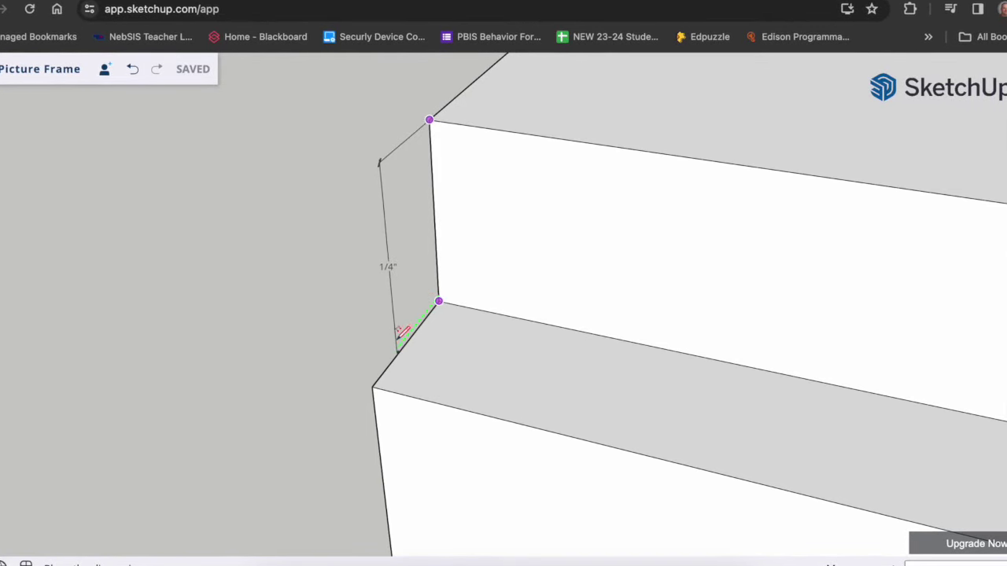
pyautogui.click(385, 235)
# - Dimension the rabbet's horizontal depth at the same board end, from its inner corner to the ledge's outer corner
pyautogui.press('m')
pyautogui.press('l')
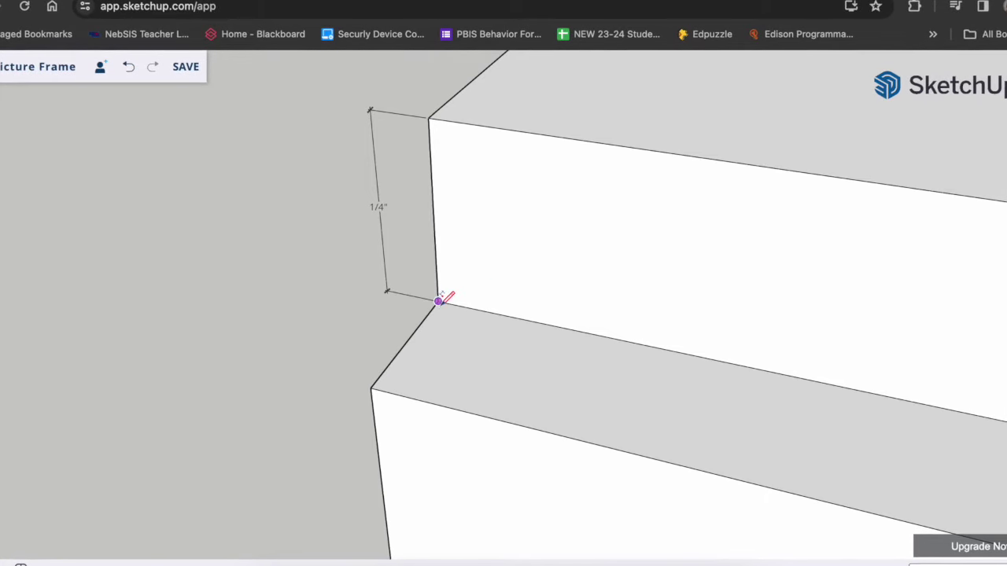
pyautogui.press('m')
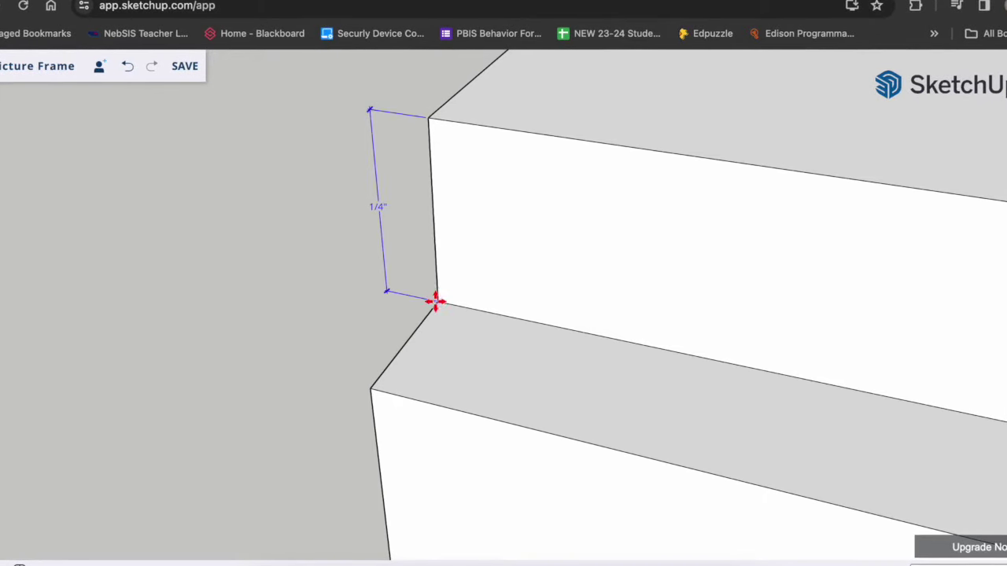
pyautogui.press('l')
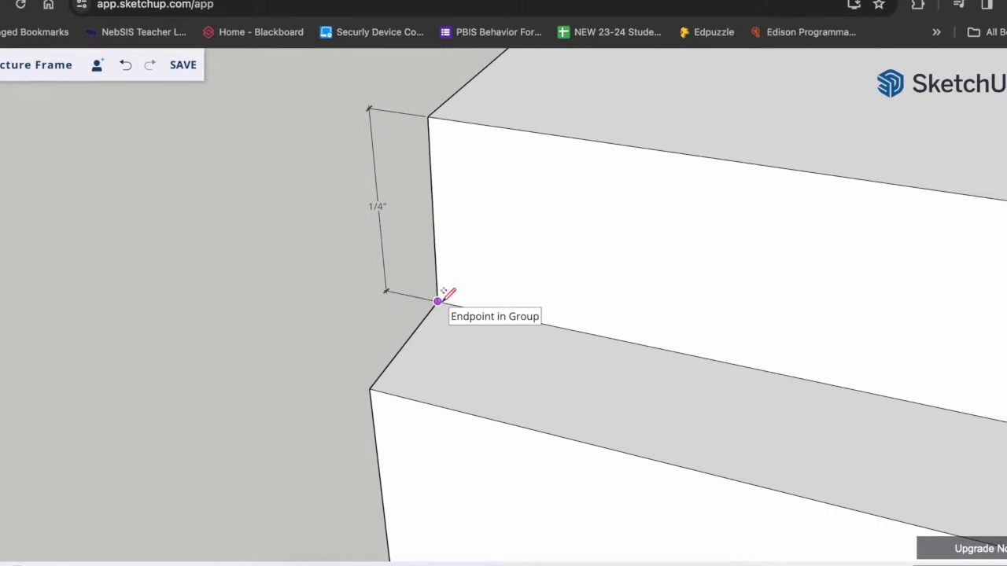
pyautogui.click(438, 300)
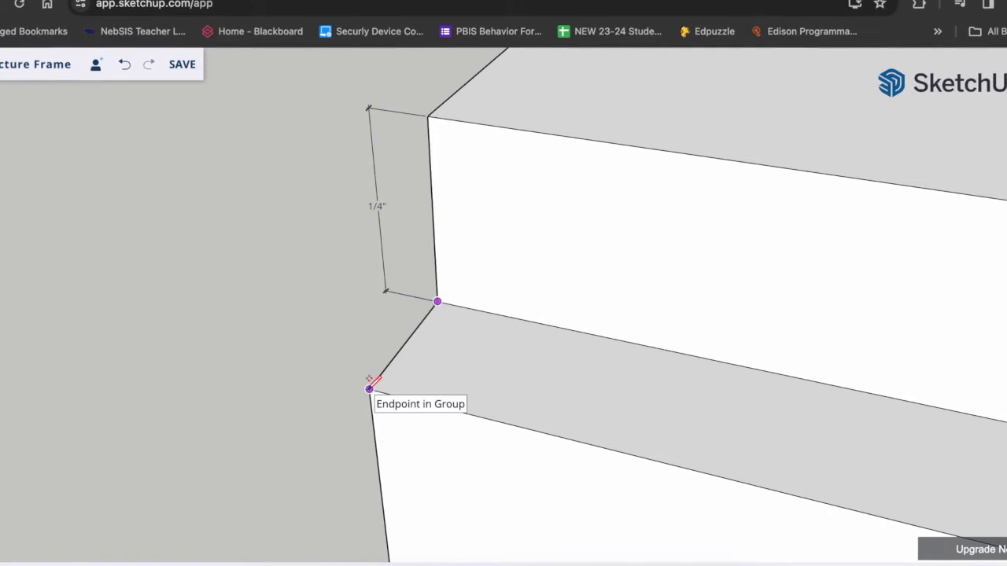
pyautogui.click(369, 388)
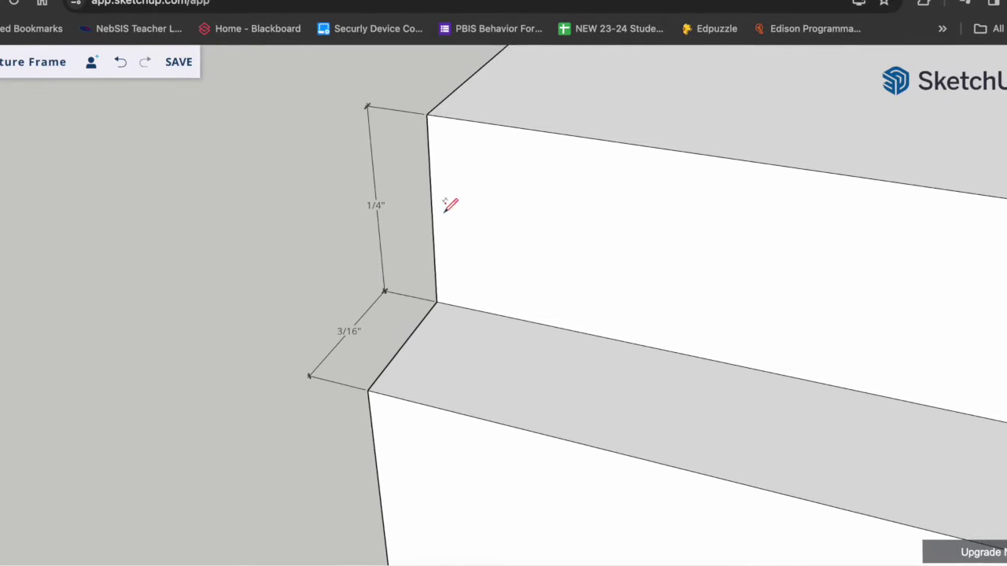
# - Dimension the board's full thickness at the same end, from the top front corner to the bottom corner, placed outside the rabbet dimensions
pyautogui.scroll(-3, 429, 204)
pyautogui.press('m')
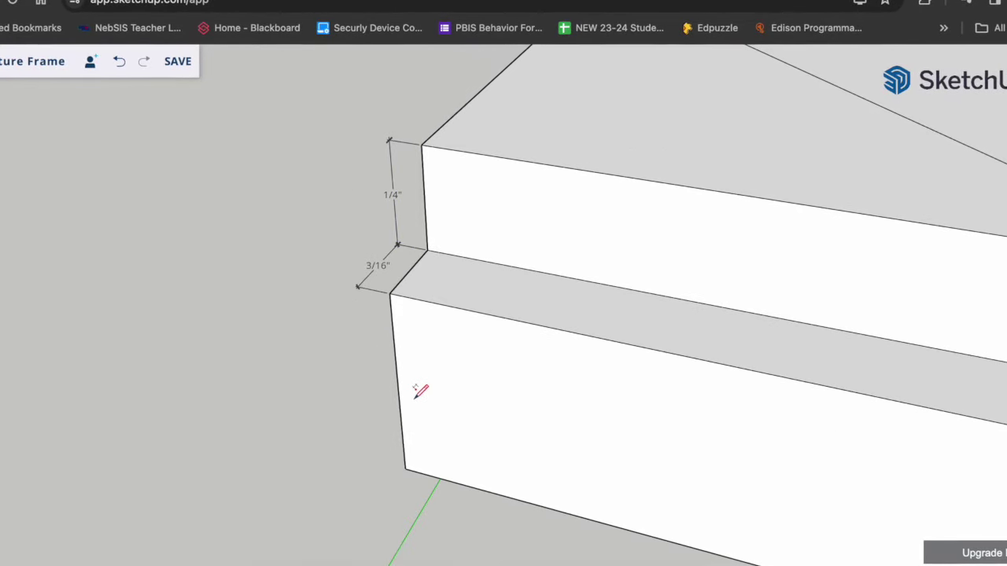
pyautogui.moveTo(417, 391)
pyautogui.mouseDown(button='middle')
pyautogui.moveTo(512, 382)
pyautogui.moveTo(708, 339)
pyautogui.moveTo(735, 314)
pyautogui.mouseUp(button='middle')
pyautogui.press('l')
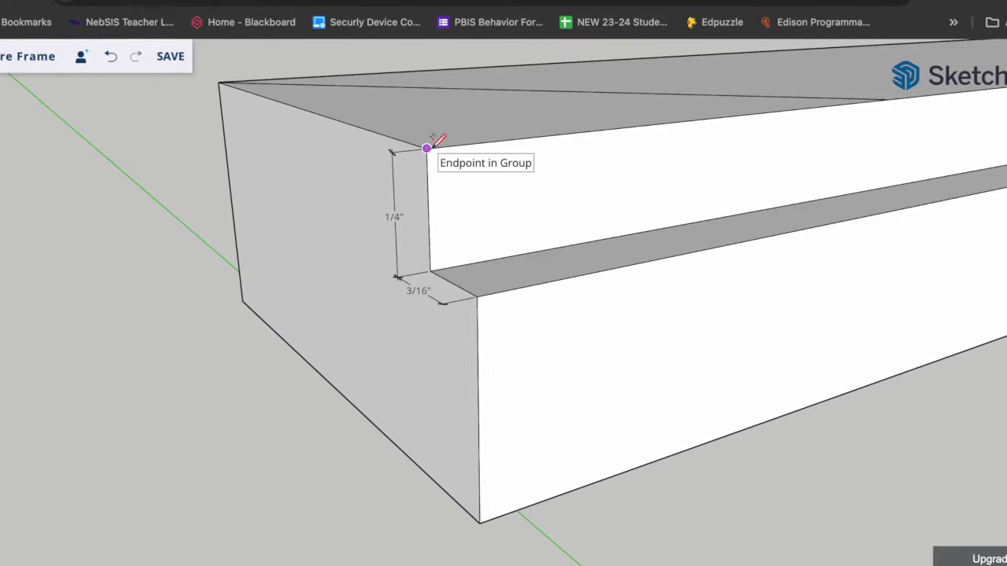
pyautogui.click(426, 148)
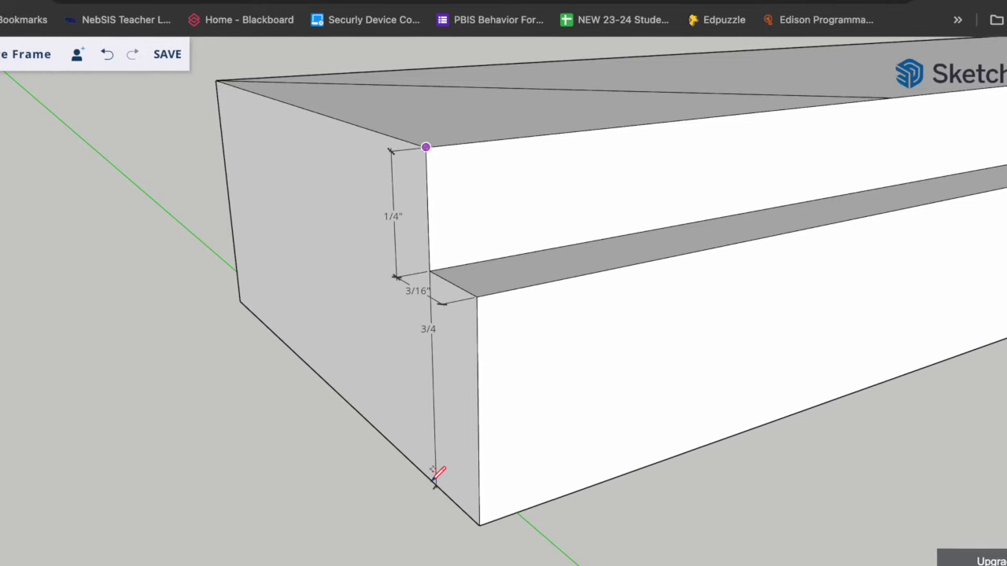
pyautogui.click(479, 526)
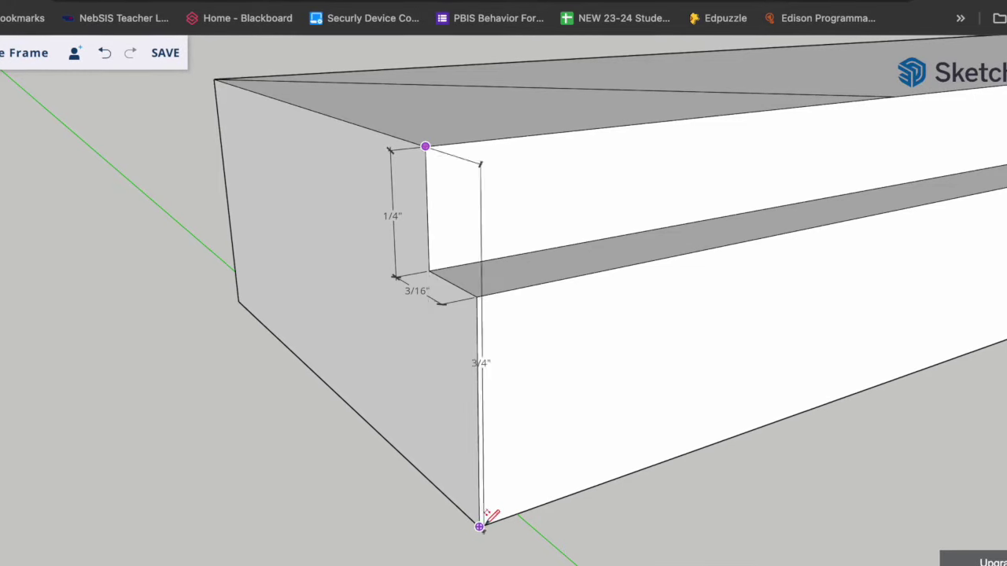
pyautogui.click(400, 522)
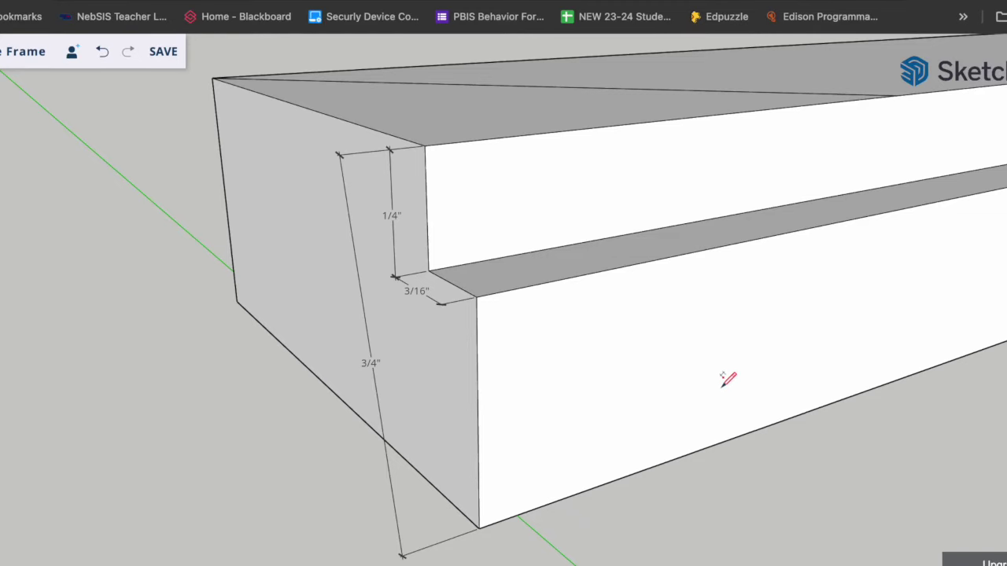
# - Dimension the shorter frame piece along the rear board's back edge, from the board's end corner to the first miter corner
pyautogui.moveTo(753, 360)
pyautogui.mouseDown(button='middle')
pyautogui.moveTo(595, 375)
pyautogui.moveTo(426, 340)
pyautogui.moveTo(449, 336)
pyautogui.mouseUp(button='middle')
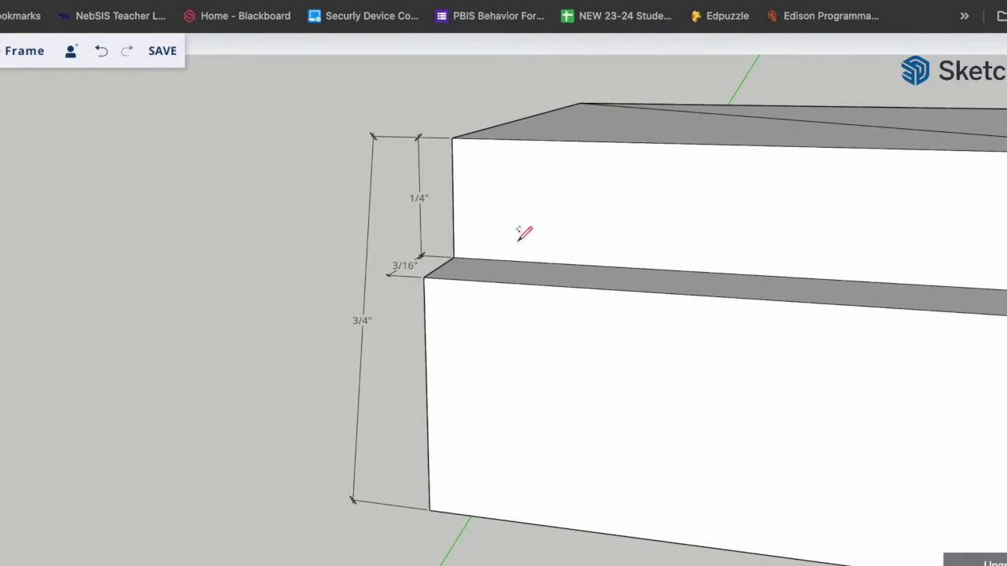
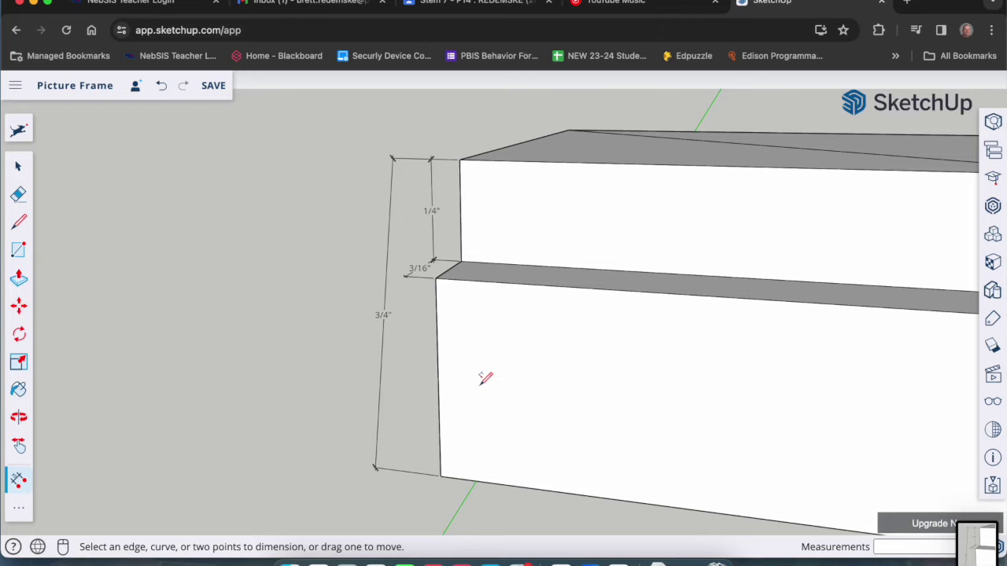
pyautogui.scroll(-5, 373, 313)
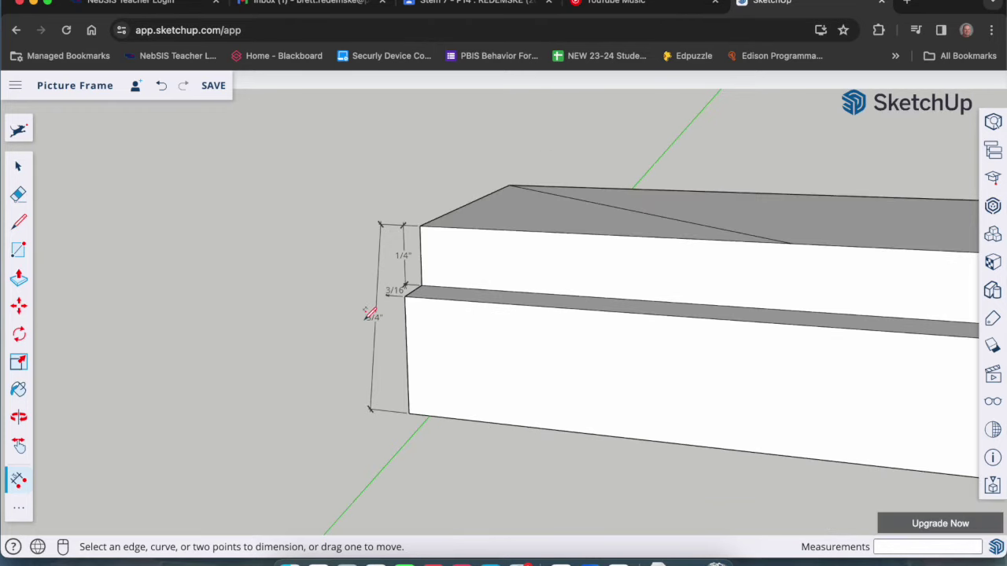
pyautogui.scroll(-3, 357, 313)
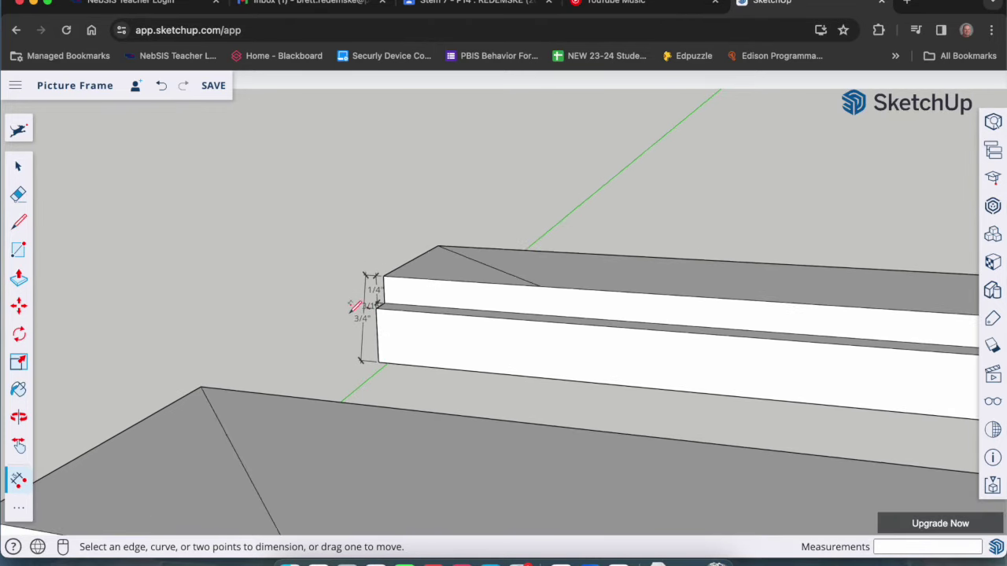
pyautogui.scroll(2, 326, 288)
pyautogui.moveTo(326, 287); pyautogui.dragTo(459, 459, button='middle')
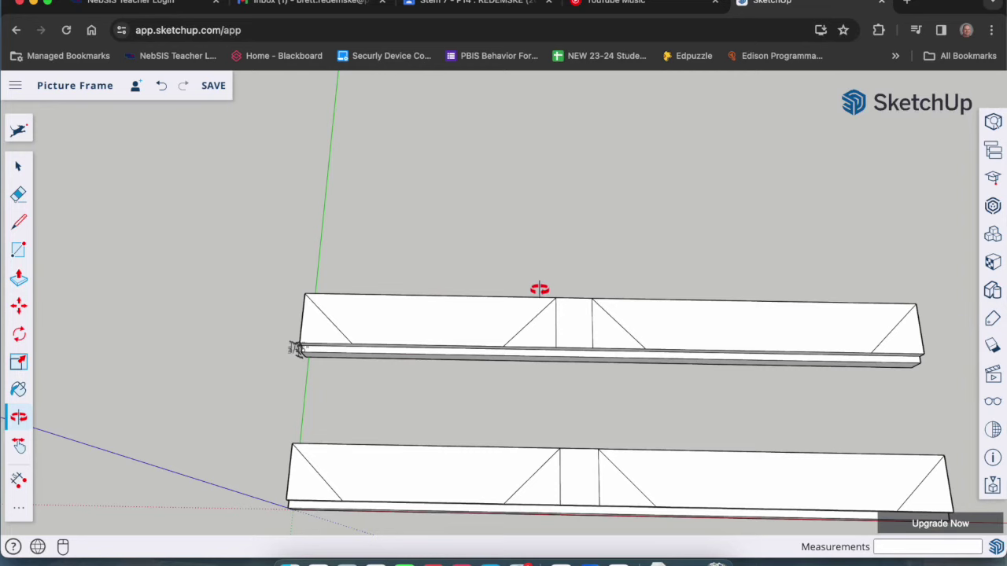
pyautogui.scroll(3, 319, 272)
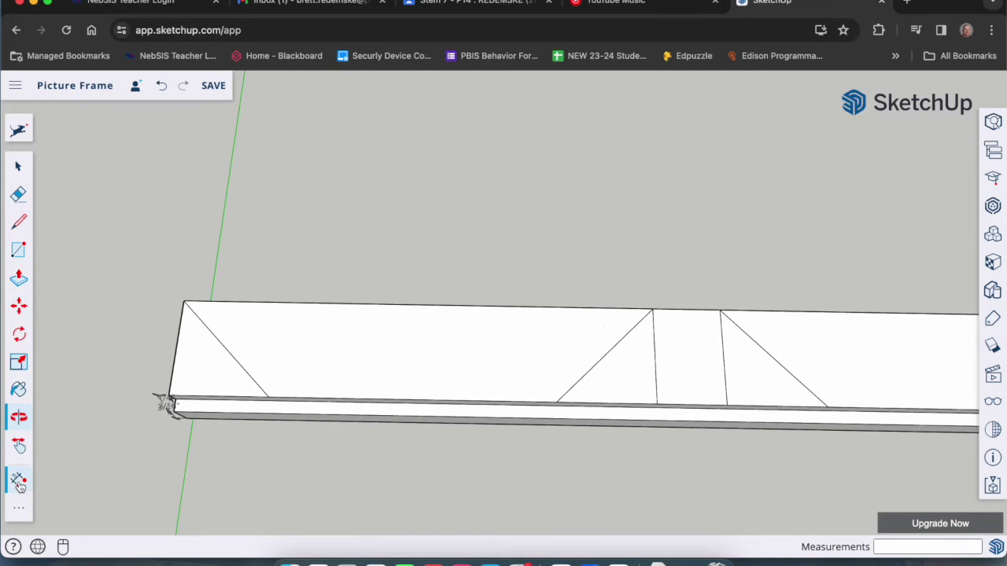
pyautogui.click(19, 481)
pyautogui.scroll(1, 307, 289)
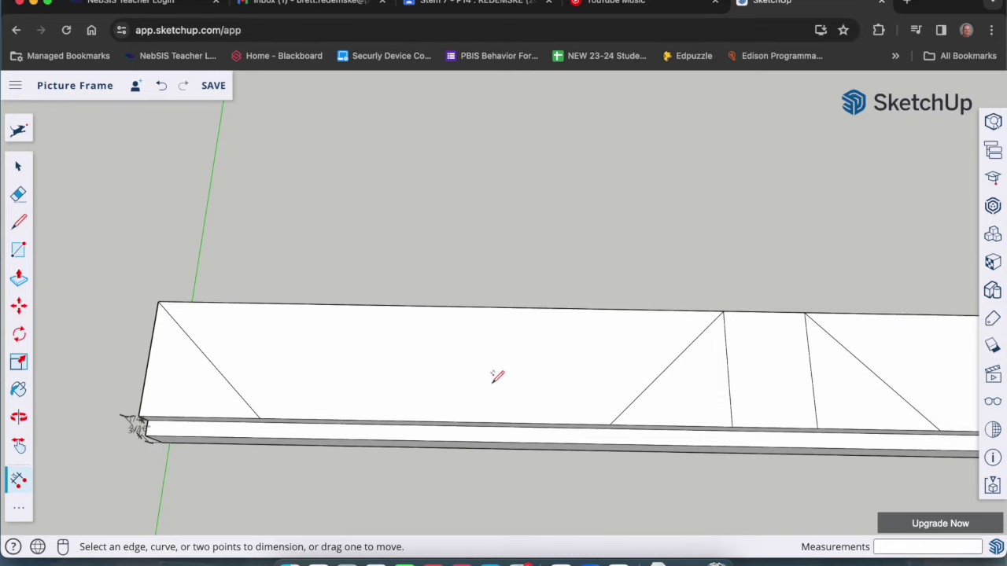
pyautogui.click(158, 302)
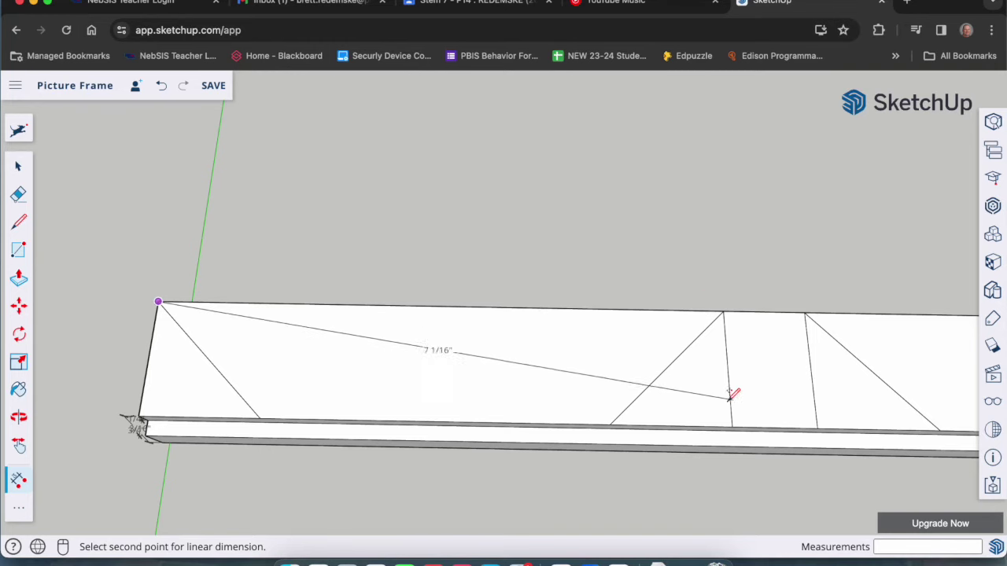
pyautogui.click(724, 310)
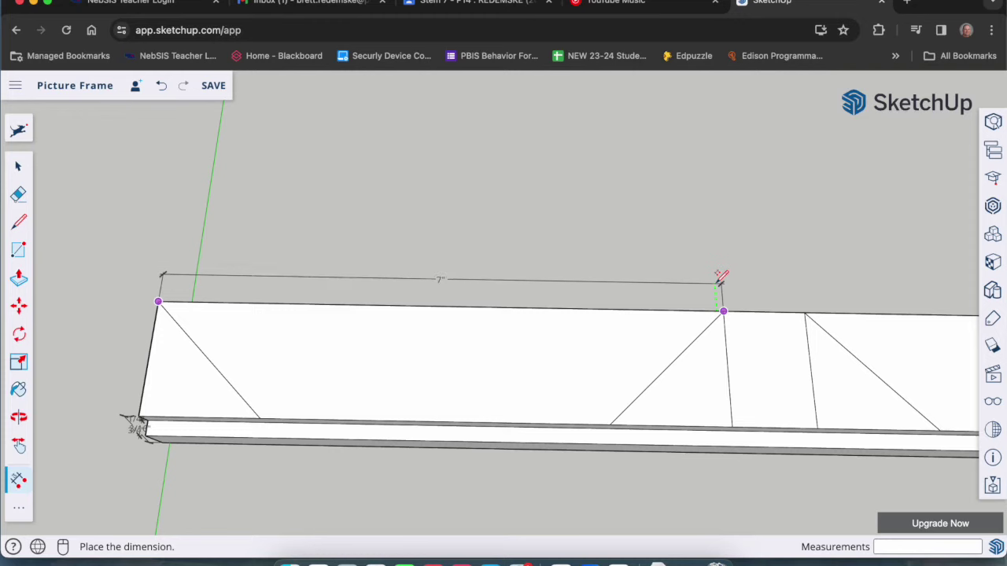
pyautogui.click(718, 277)
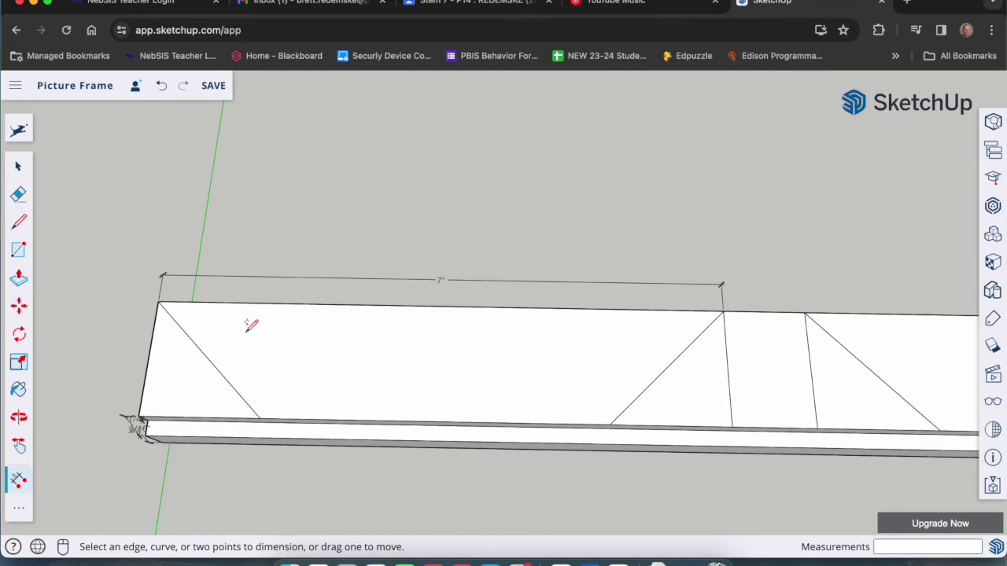
# - Dimension the longer frame piece along the rear board's back edge, aligned with the shorter piece's dimension
pyautogui.scroll(-4, 135, 366)
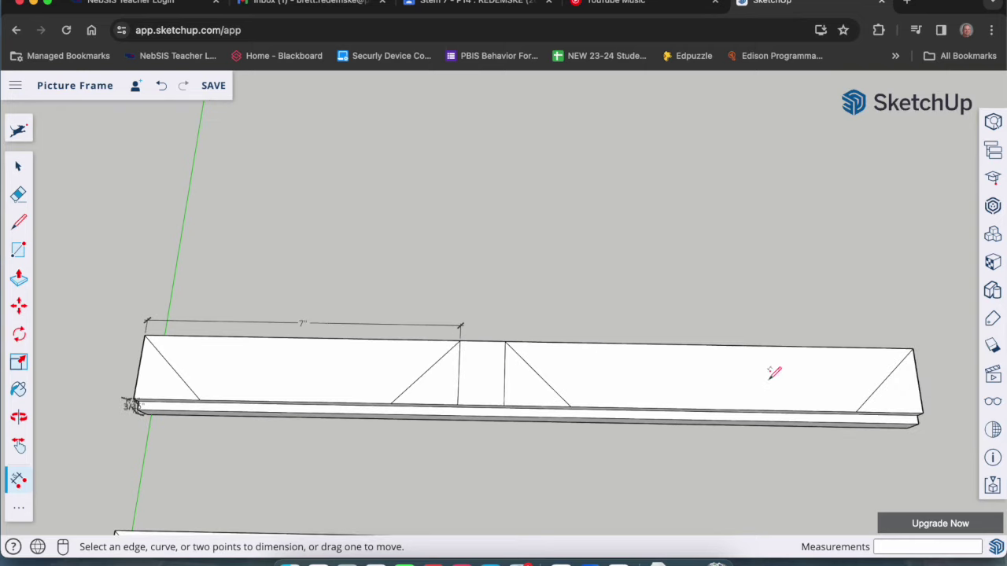
pyautogui.scroll(3, 960, 375)
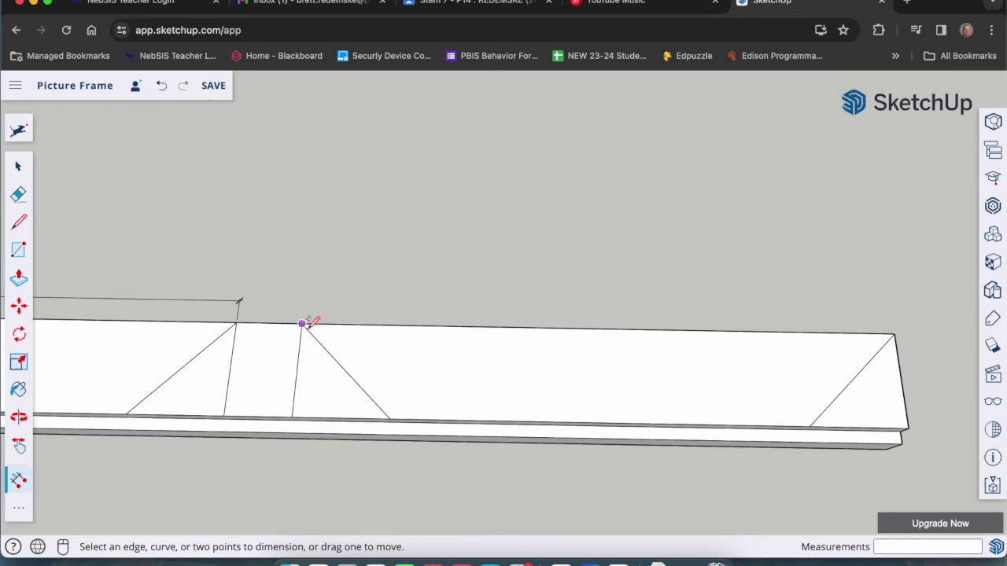
pyautogui.click(303, 322)
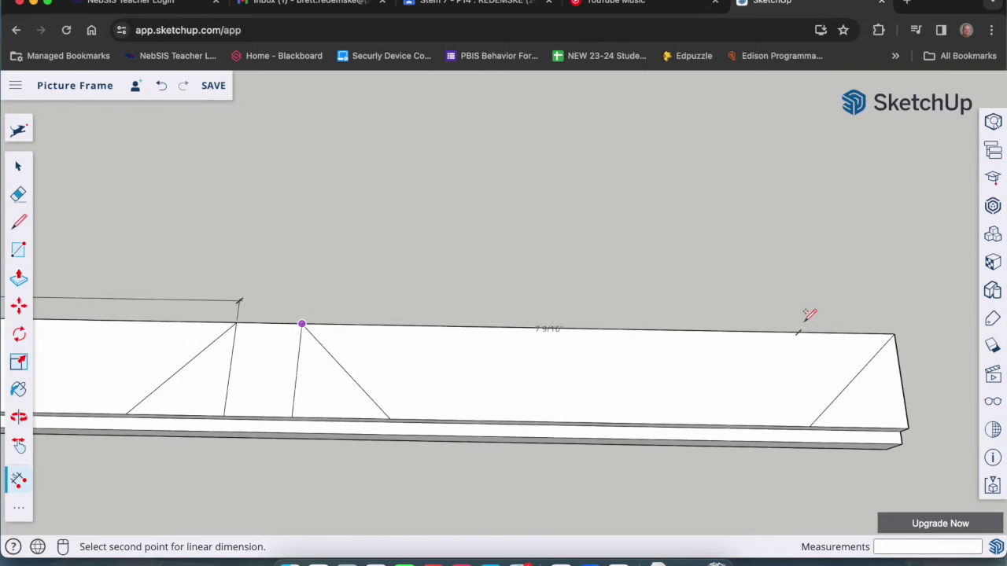
pyautogui.click(895, 333)
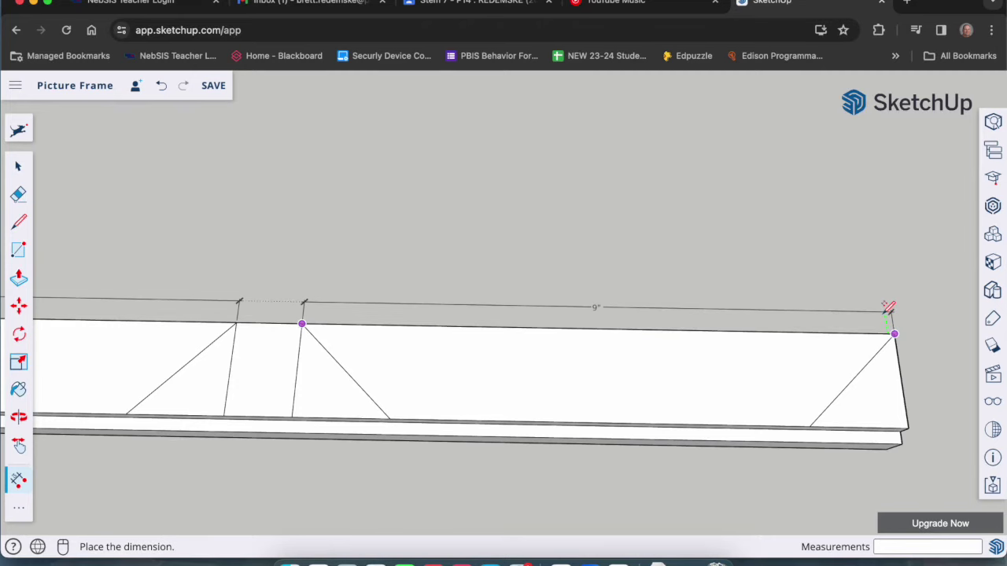
pyautogui.click(888, 307)
pyautogui.scroll(-2, 836, 314)
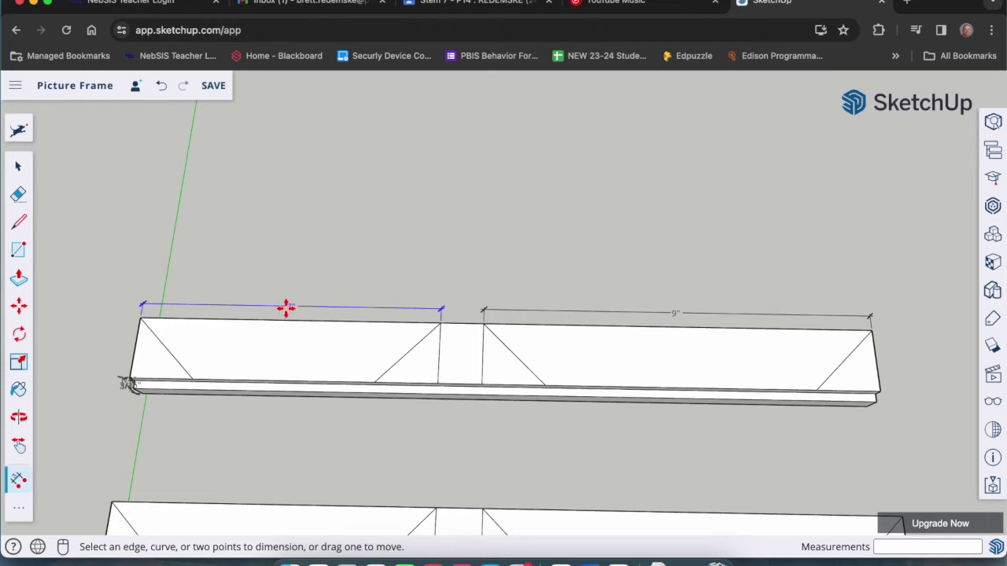
# - Dimension the rear board's overall length along its back edge, placed outside the two piece-length dimensions
pyautogui.click(141, 317)
pyautogui.click(872, 330)
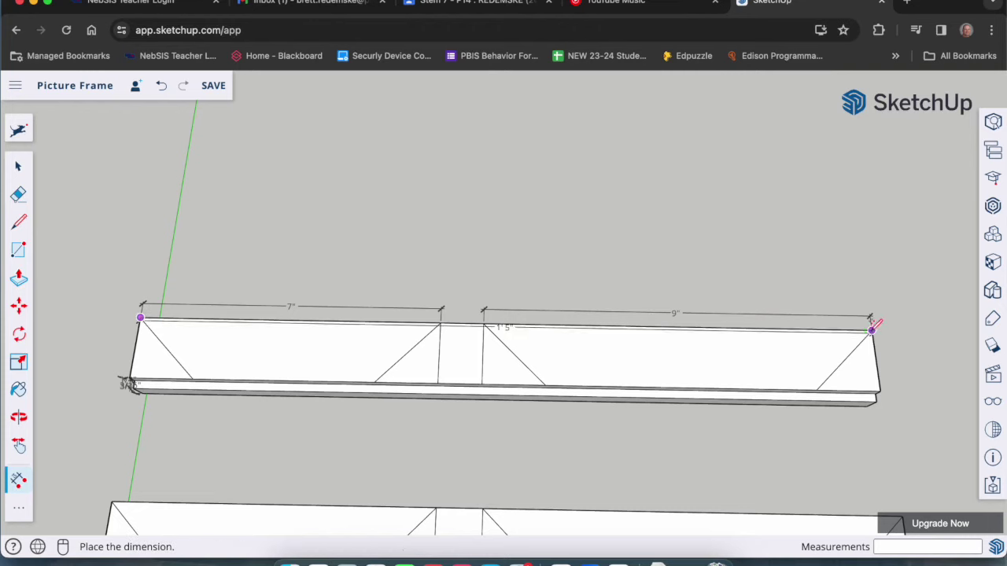
pyautogui.click(811, 287)
# - Dimension the rear board's width along the bottom edge of the end opposite the rabbet dimensions, between its two bottom corners
pyautogui.press('o')
pyautogui.moveTo(440, 311); pyautogui.dragTo(383, 395)
pyautogui.moveTo(382, 395); pyautogui.dragTo(385, 376, button='middle')
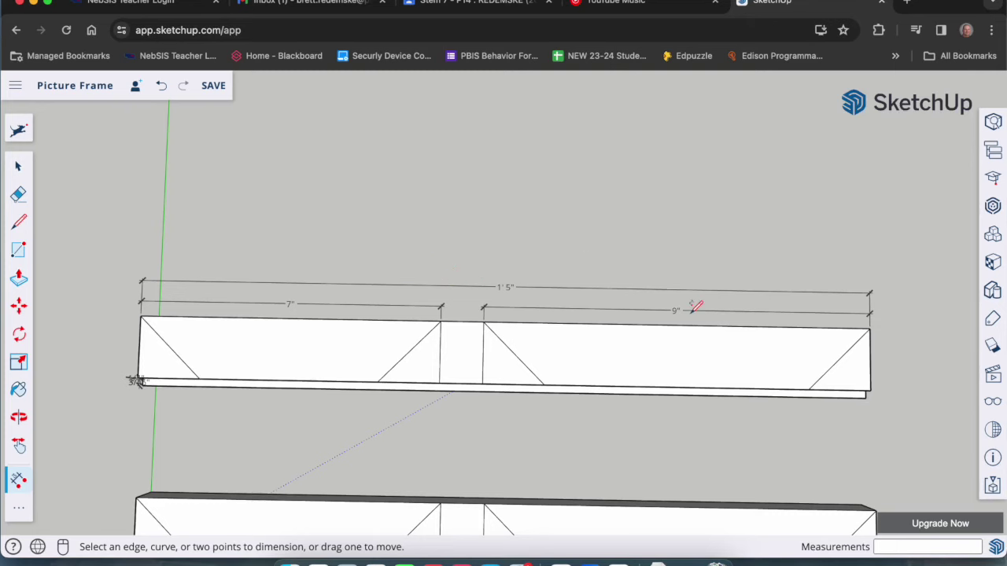
pyautogui.scroll(-3, 590, 251)
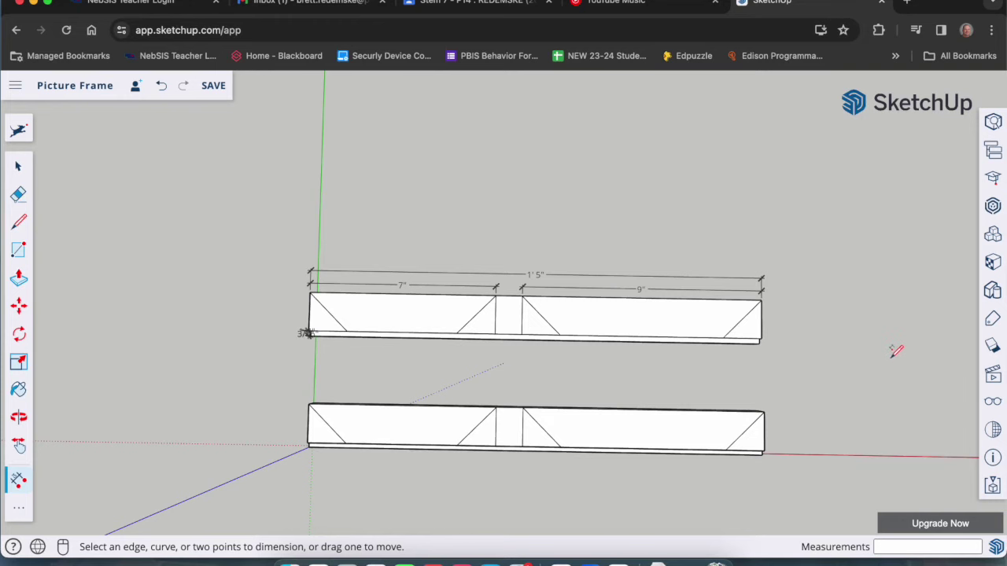
pyautogui.moveTo(897, 351); pyautogui.dragTo(668, 412, button='middle')
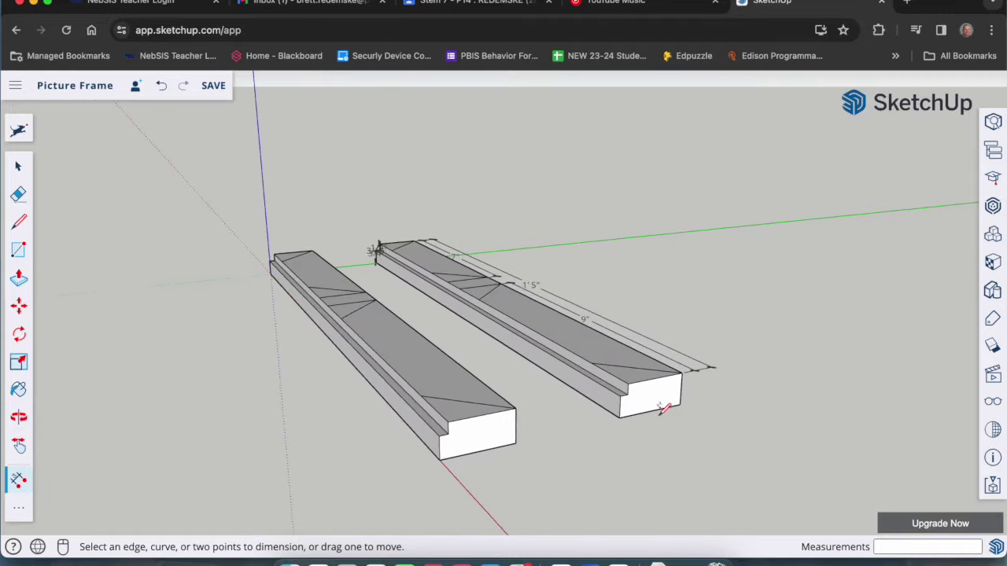
pyautogui.scroll(2, 672, 409)
pyautogui.scroll(3, 683, 402)
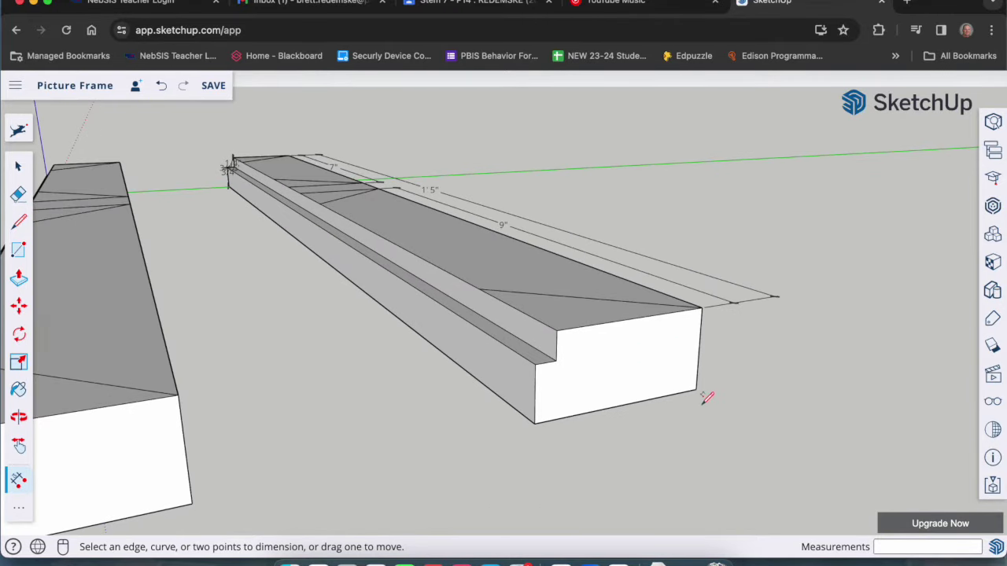
pyautogui.click(535, 422)
pyautogui.click(696, 388)
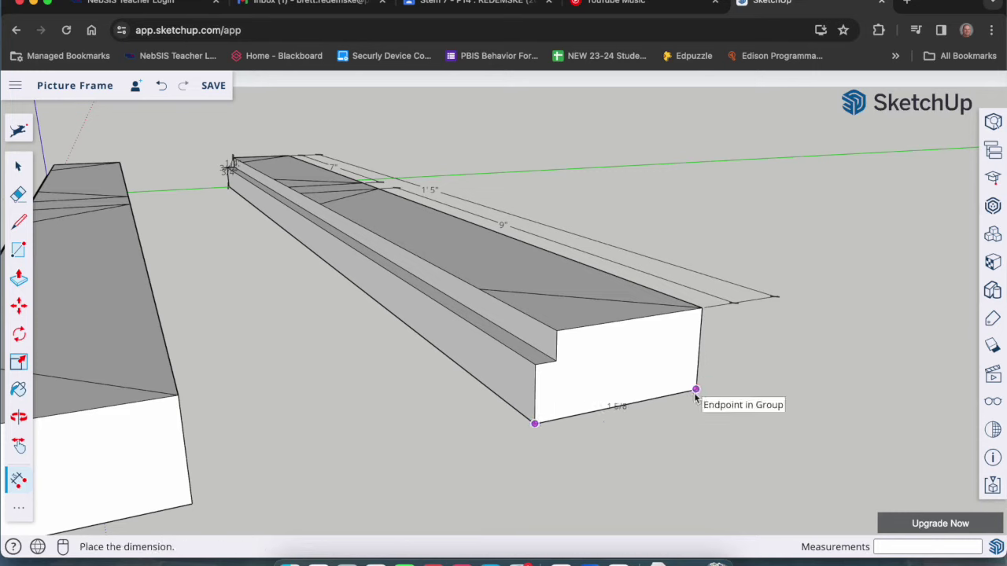
pyautogui.click(760, 416)
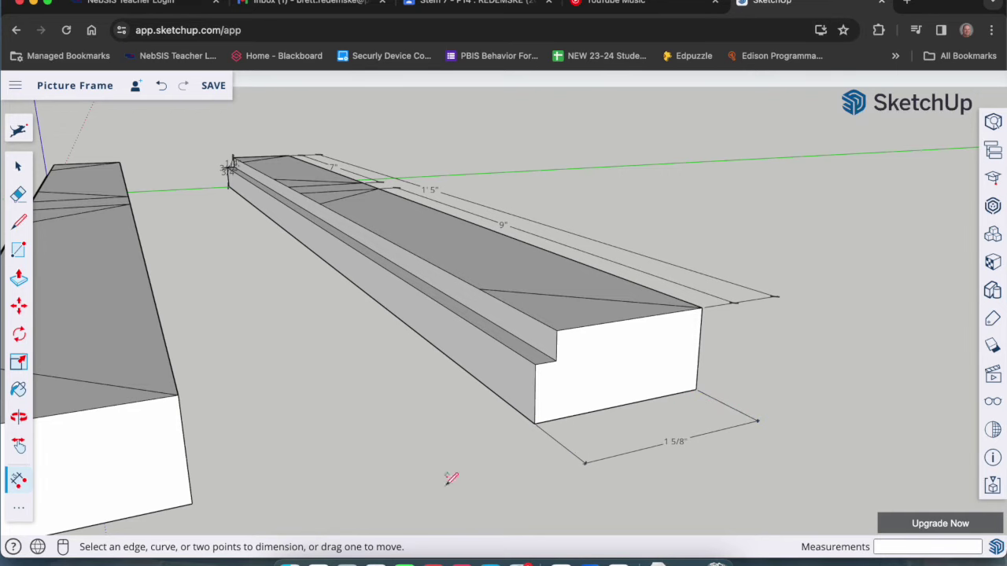
# - Shift the rear board's width dimension slightly farther out from the board's end so its text is clear of the edge
pyautogui.moveTo(520, 394); pyautogui.dragTo(568, 499, button='middle')
pyautogui.scroll(-3, 874, 288)
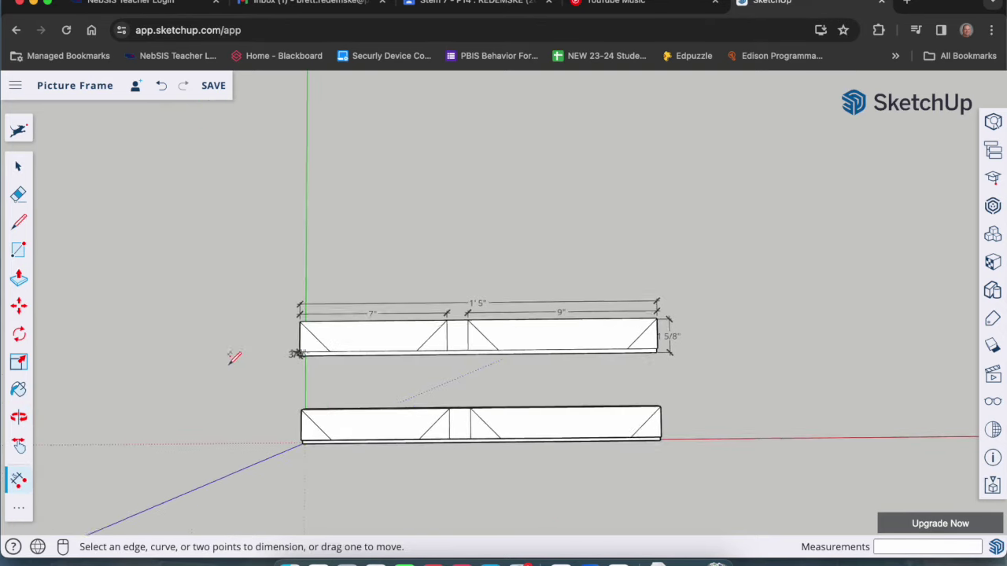
pyautogui.scroll(4, 205, 353)
pyautogui.scroll(2, 439, 317)
pyautogui.moveTo(826, 410)
pyautogui.mouseDown(button='middle')
pyautogui.moveTo(812, 423)
pyautogui.moveTo(823, 411)
pyautogui.mouseUp(button='middle')
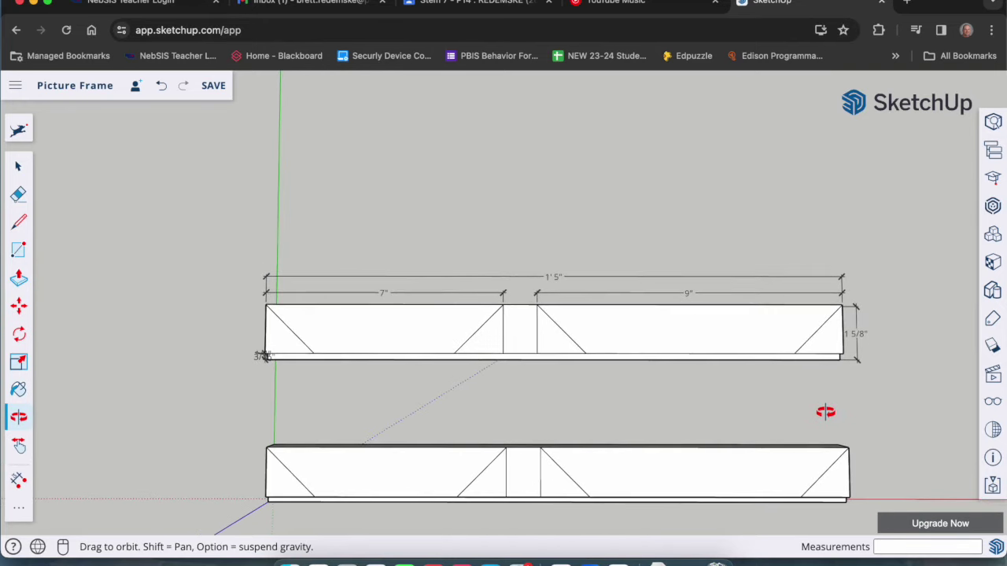
pyautogui.click(866, 335)
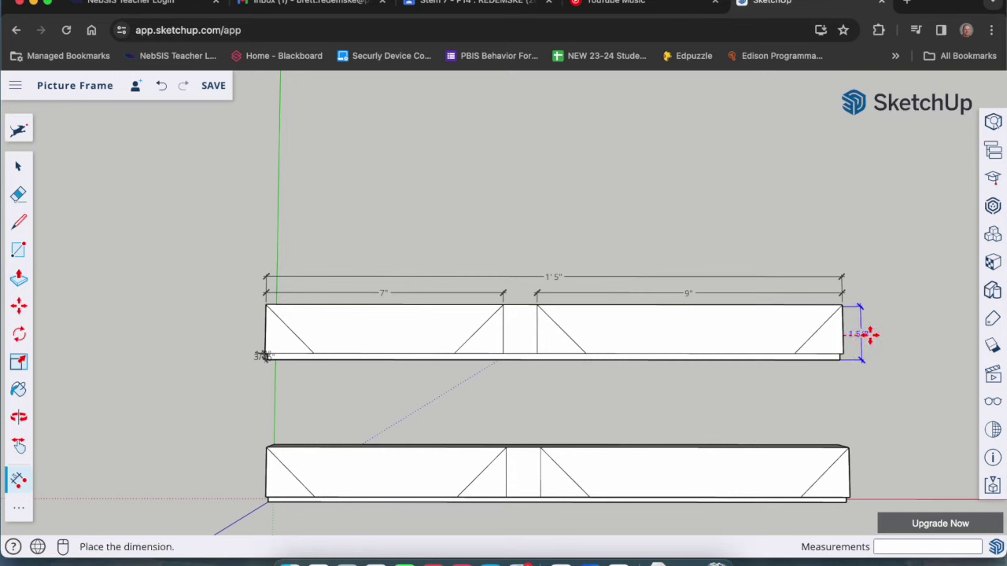
pyautogui.click(867, 335)
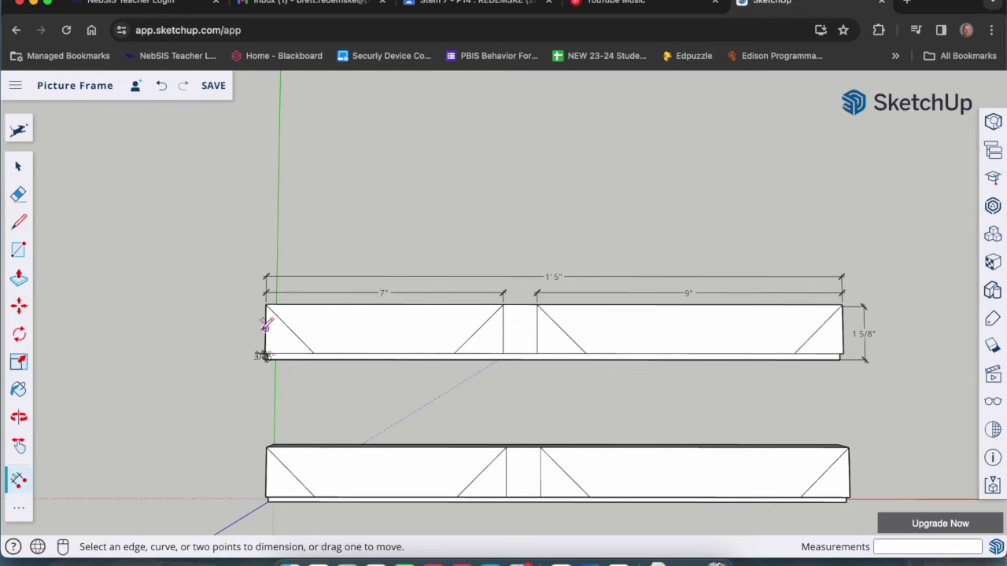
# - Add a leader text reading "All Angles 45 degrees" attached to the first miter line of the rear board
pyautogui.click(20, 511)
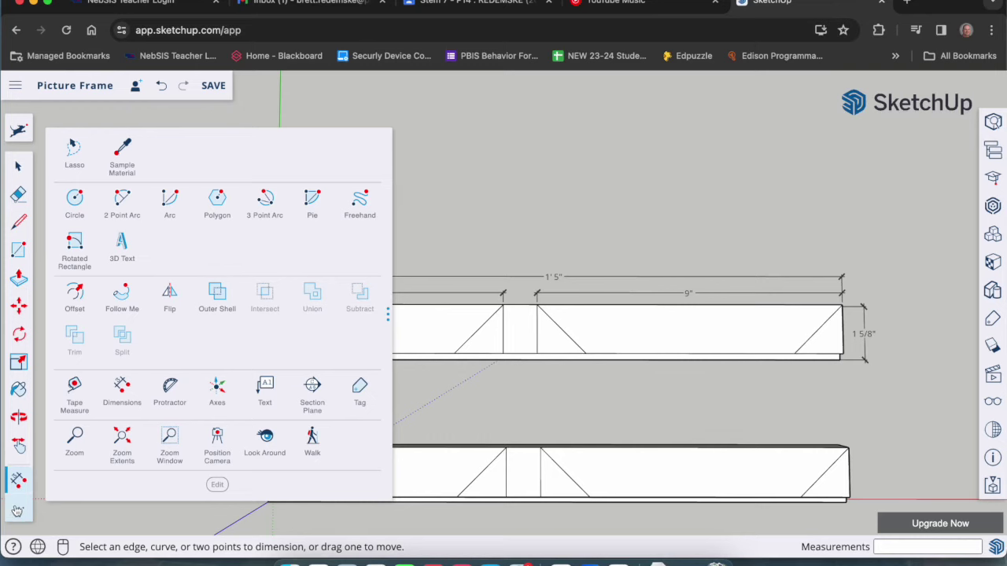
pyautogui.click(265, 388)
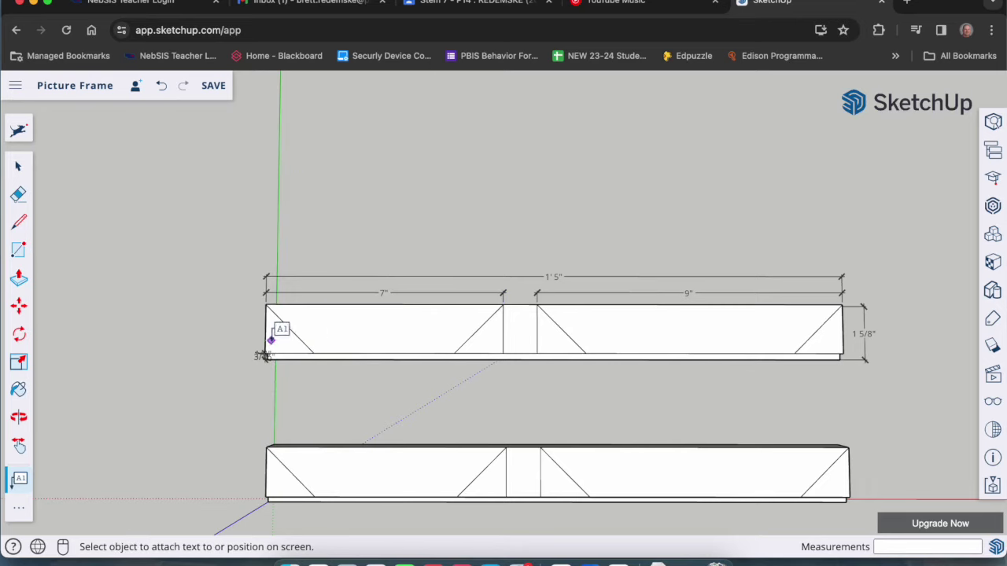
pyautogui.scroll(3, 270, 340)
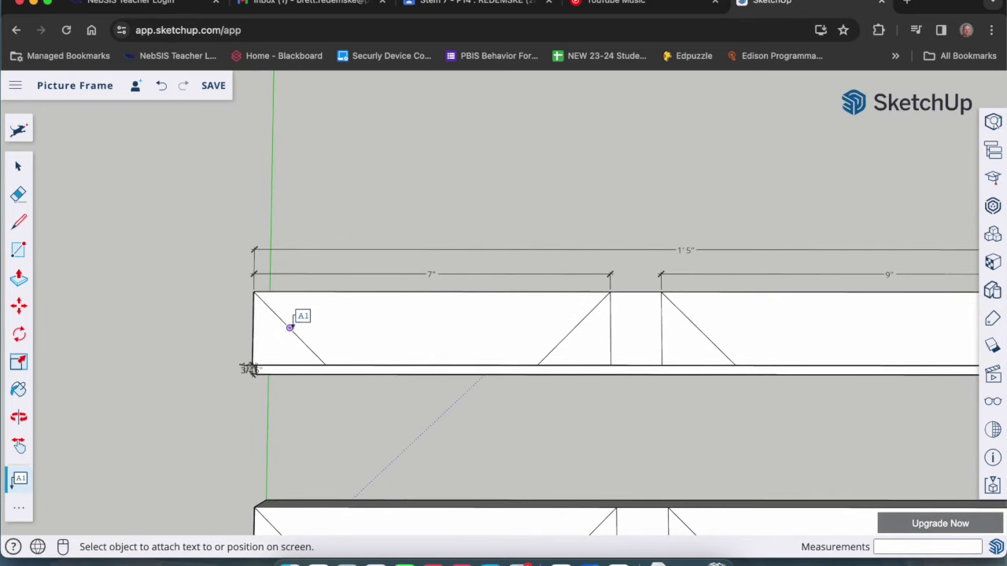
pyautogui.click(290, 328)
pyautogui.click(338, 308)
pyautogui.press('BackSpace')
pyautogui.press('BackSpace')
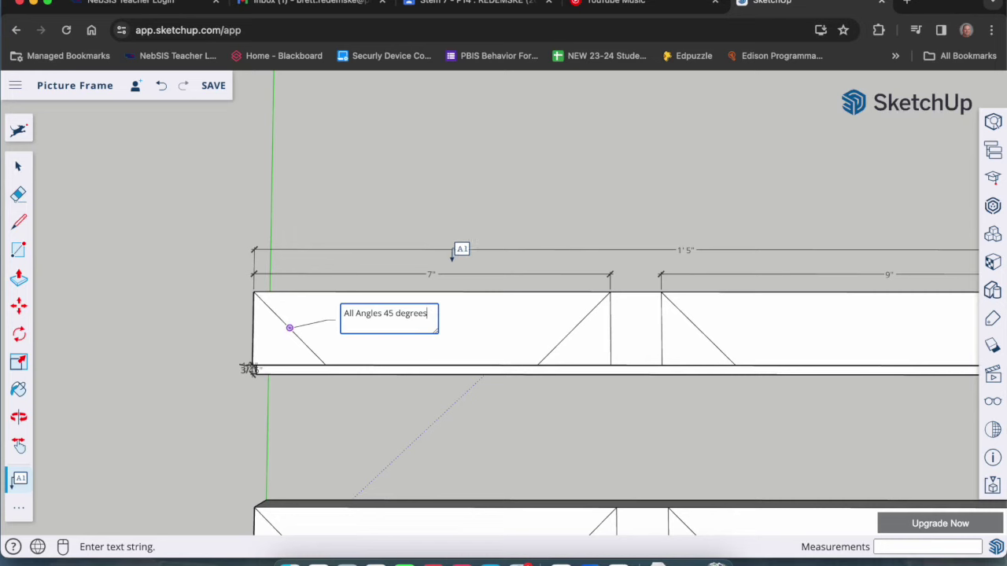
pyautogui.click(461, 231)
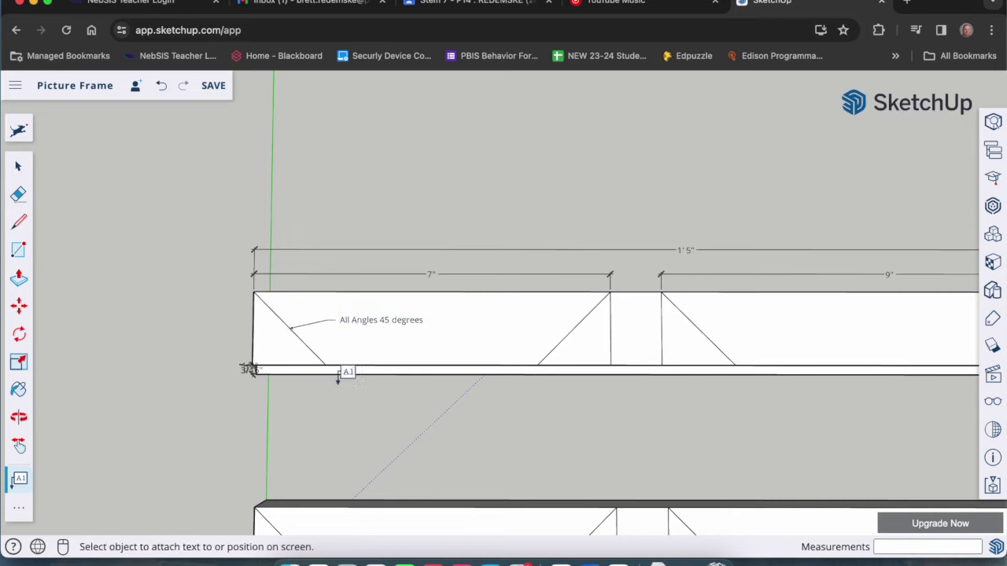
pyautogui.press('space')
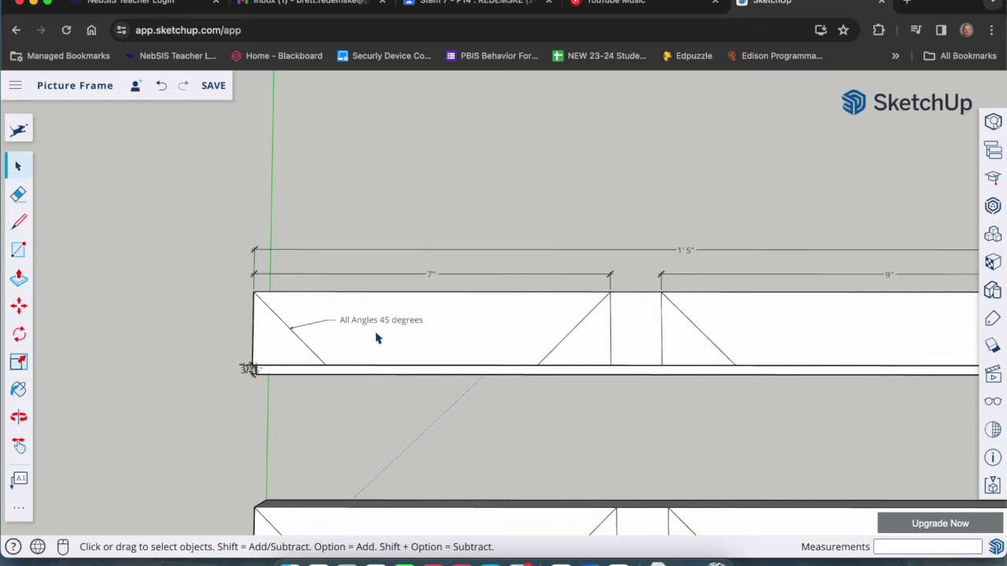
# - Move the undimensioned front board by its bottom corner along the green axis toward the rear board, leaving a small gap
pyautogui.scroll(-3, 201, 366)
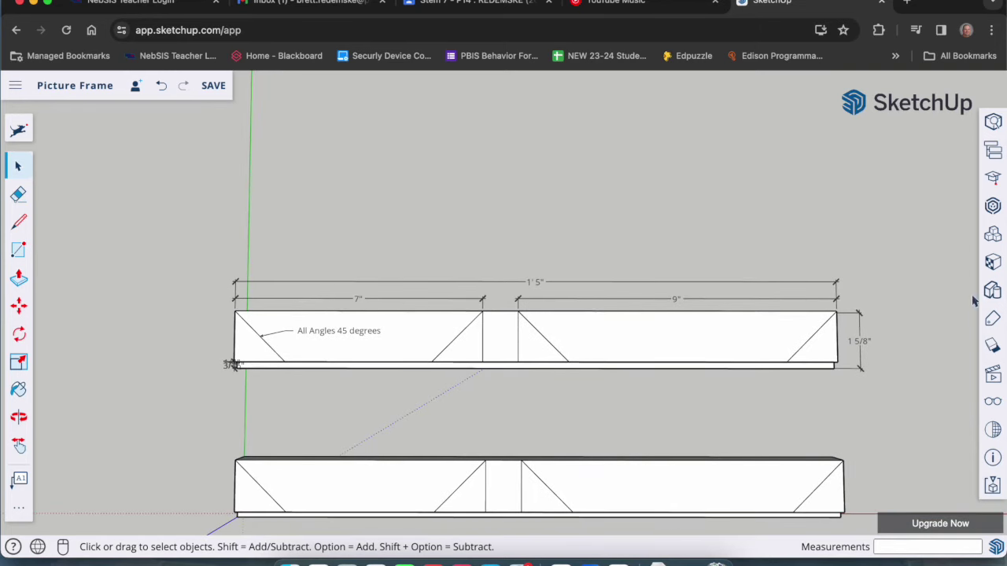
pyautogui.scroll(-2, 643, 252)
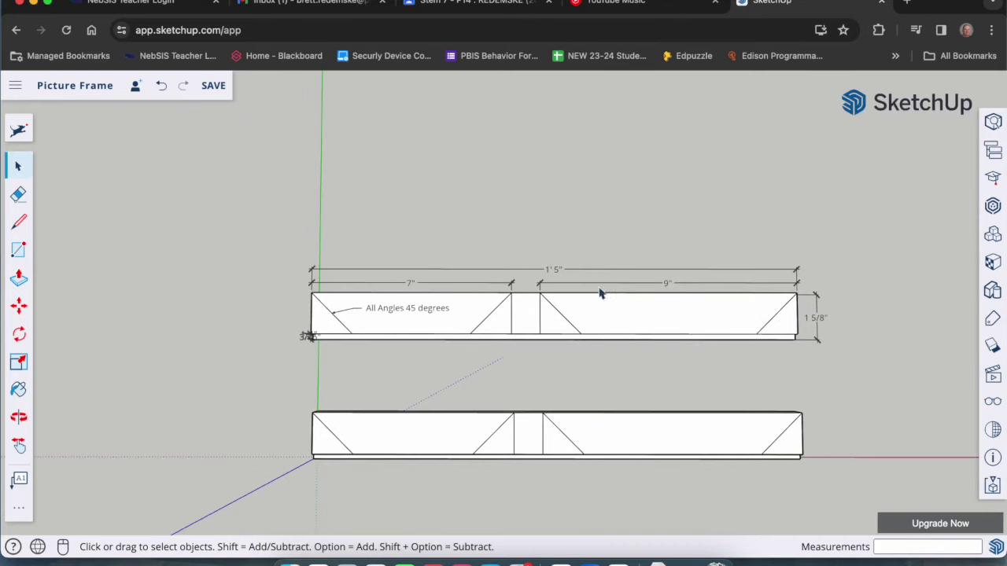
pyautogui.scroll(3, 496, 432)
pyautogui.scroll(-3, 528, 404)
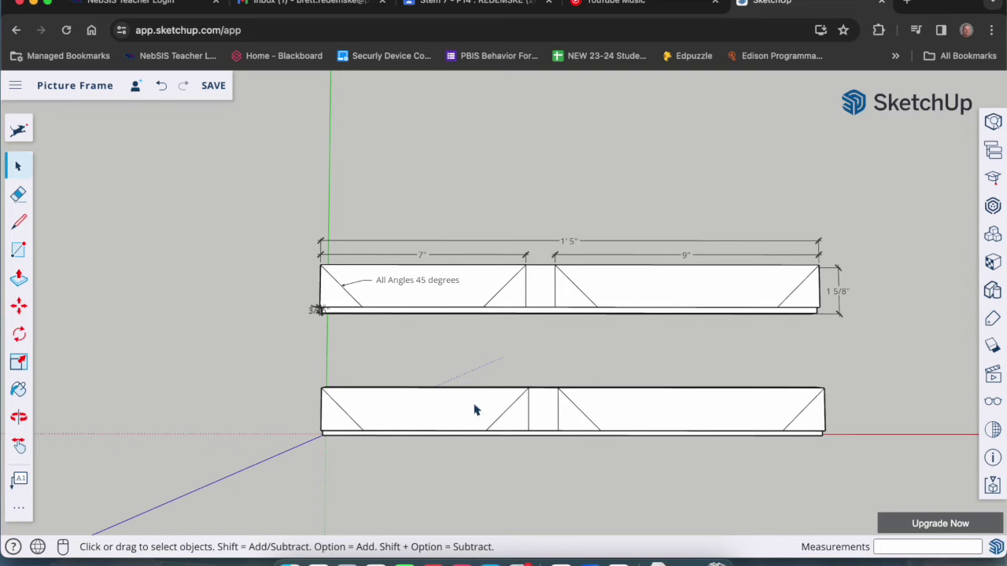
pyautogui.click(404, 420)
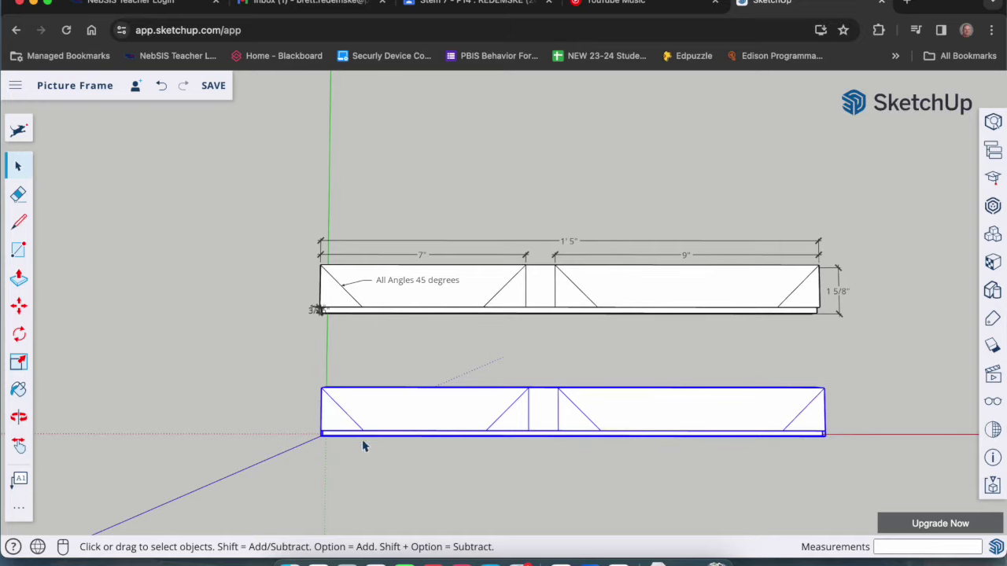
pyautogui.moveTo(318, 450); pyautogui.dragTo(708, 135, button='middle')
pyautogui.moveTo(448, 483); pyautogui.dragTo(506, 420)
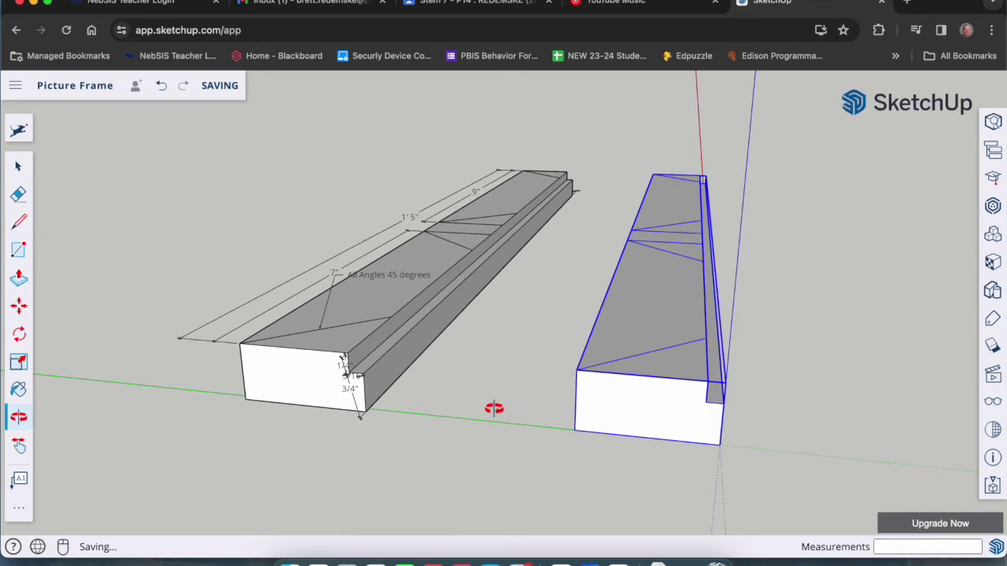
pyautogui.press('m')
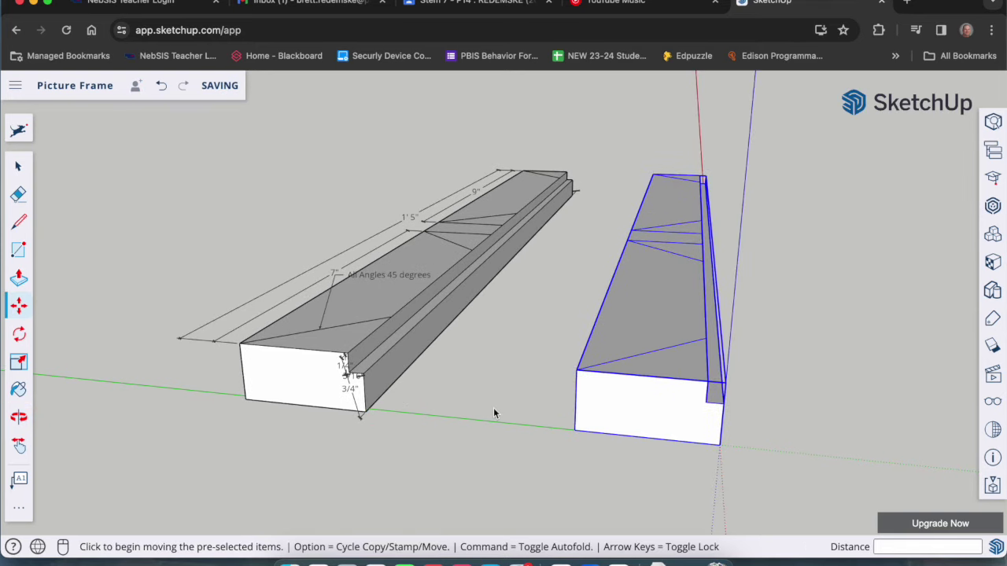
pyautogui.click(575, 430)
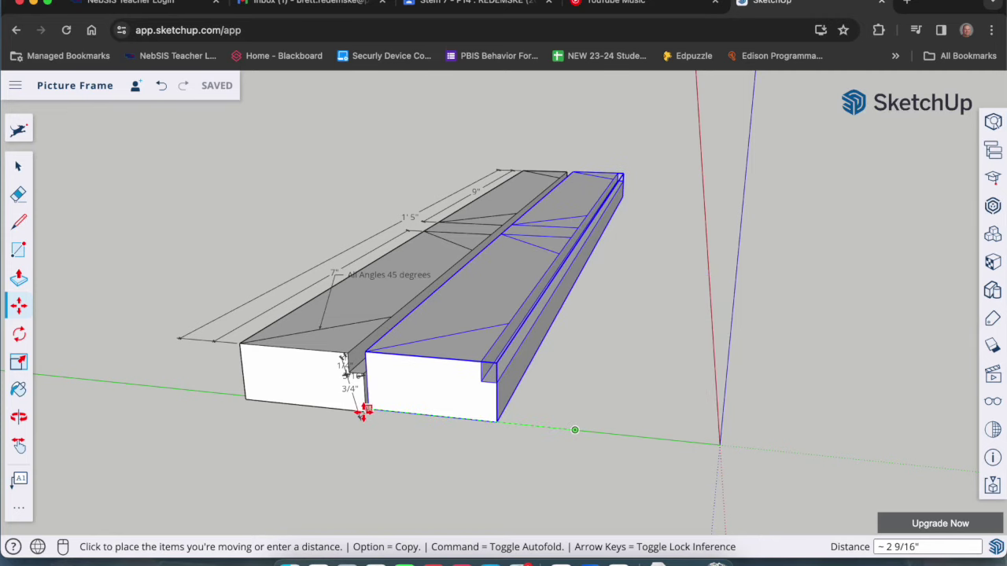
pyautogui.scroll(3, 362, 414)
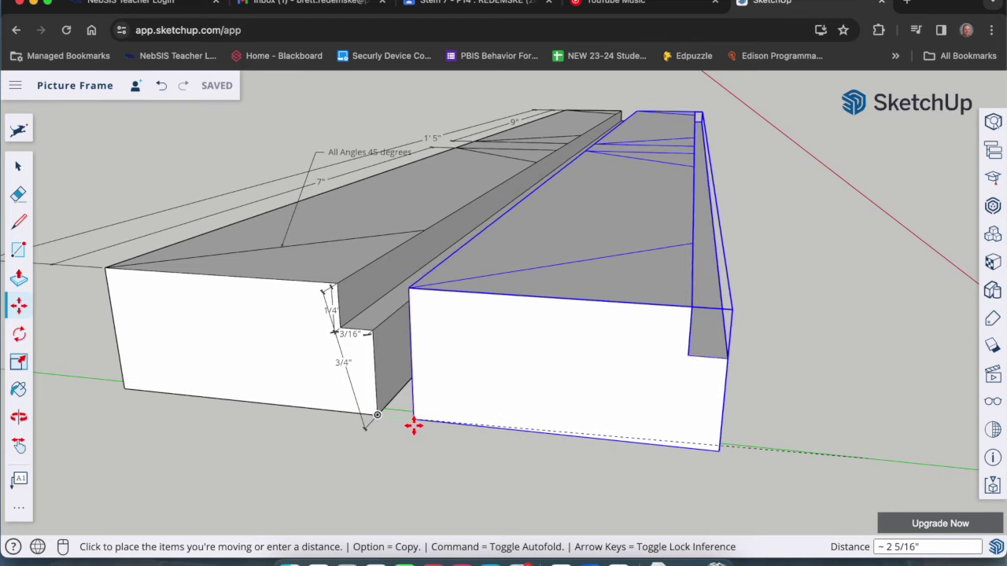
pyautogui.click(434, 431)
# - Bring both boards and all their dimensions into a close, nearly overhead view
pyautogui.press('o')
pyautogui.moveTo(434, 428); pyautogui.dragTo(461, 448)
pyautogui.scroll(3, 459, 457)
pyautogui.press('m')
pyautogui.moveTo(458, 463); pyautogui.dragTo(463, 479, button='middle')
pyautogui.scroll(-6, 359, 508)
pyautogui.press('o')
pyautogui.moveTo(334, 470); pyautogui.dragTo(534, 444)
pyautogui.press('m')
pyautogui.press('h')
pyautogui.moveTo(727, 459); pyautogui.dragTo(557, 380)
pyautogui.scroll(3, 481, 326)
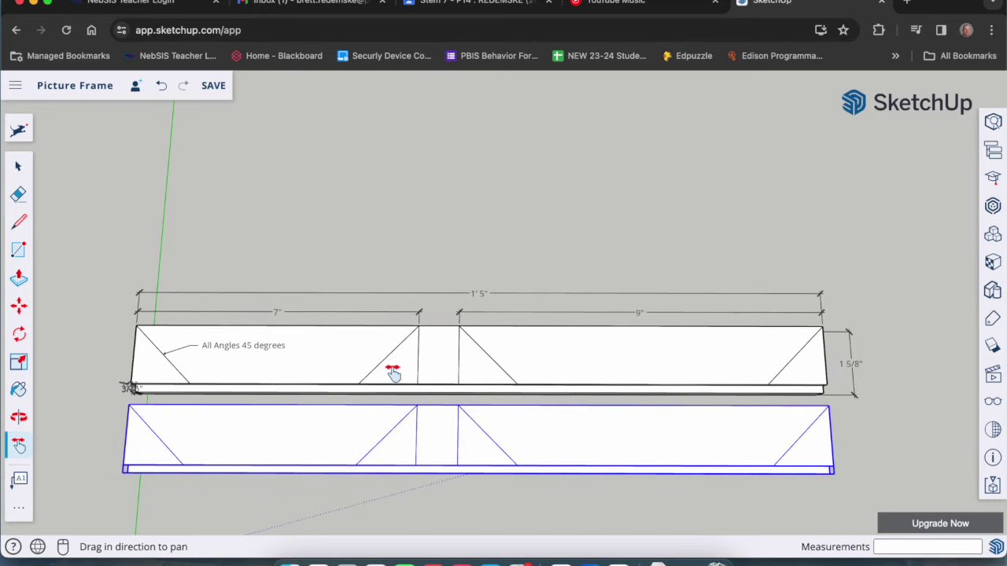
pyautogui.moveTo(468, 420); pyautogui.dragTo(481, 339)
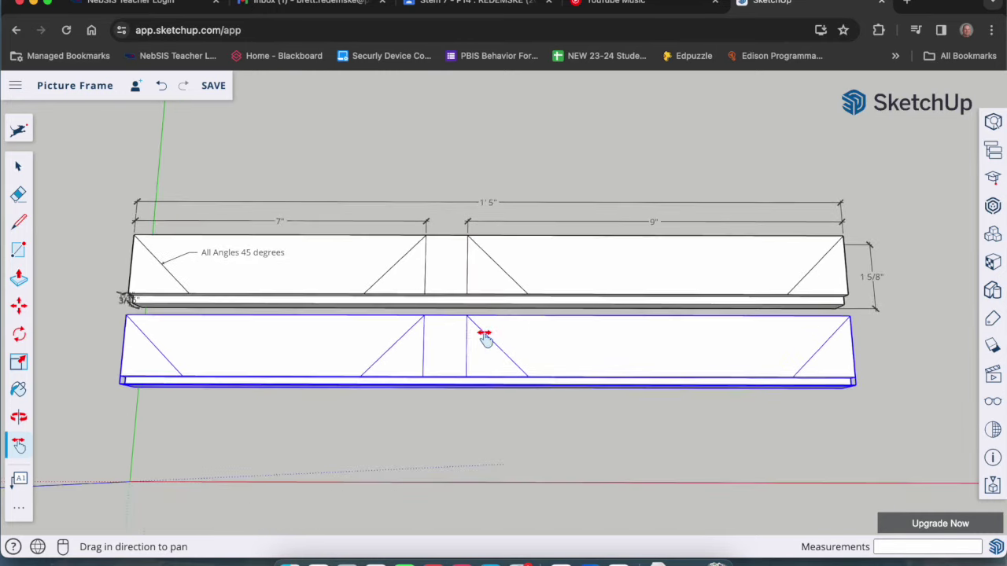
pyautogui.scroll(2, 481, 306)
pyautogui.scroll(-2, 482, 305)
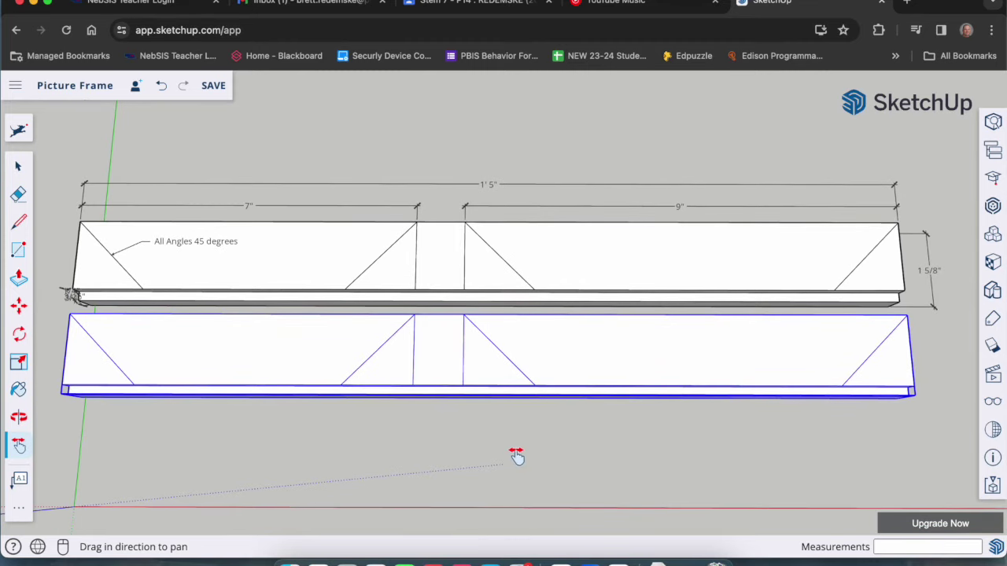
# - Capture a screenshot of the area covering both deselected boards with their dimensions and angle note, and save the model
pyautogui.press('space')
pyautogui.click(509, 411)
pyautogui.press('o')
pyautogui.moveTo(503, 368); pyautogui.dragTo(500, 404)
pyautogui.press('space')
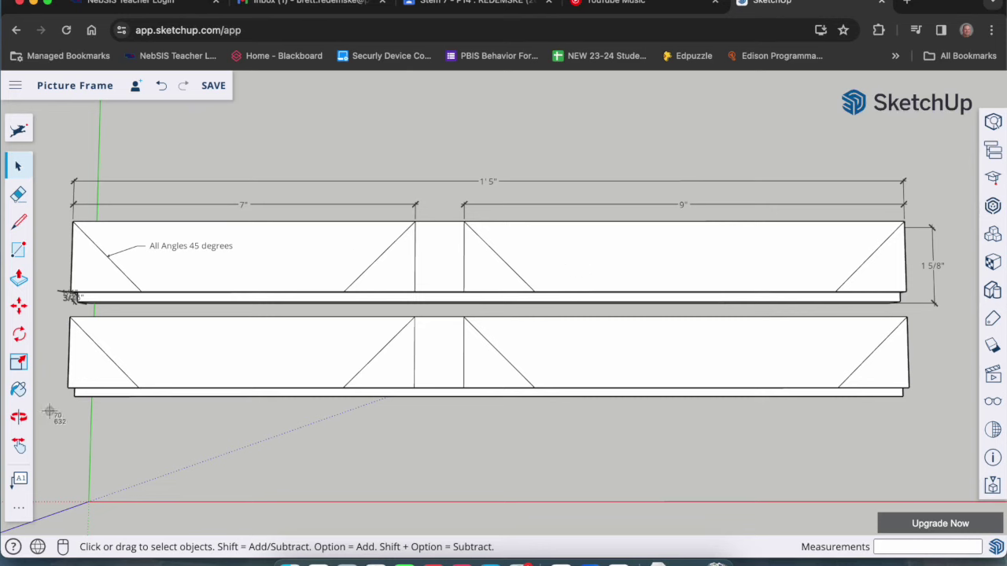
pyautogui.moveTo(50, 408); pyautogui.dragTo(949, 167)
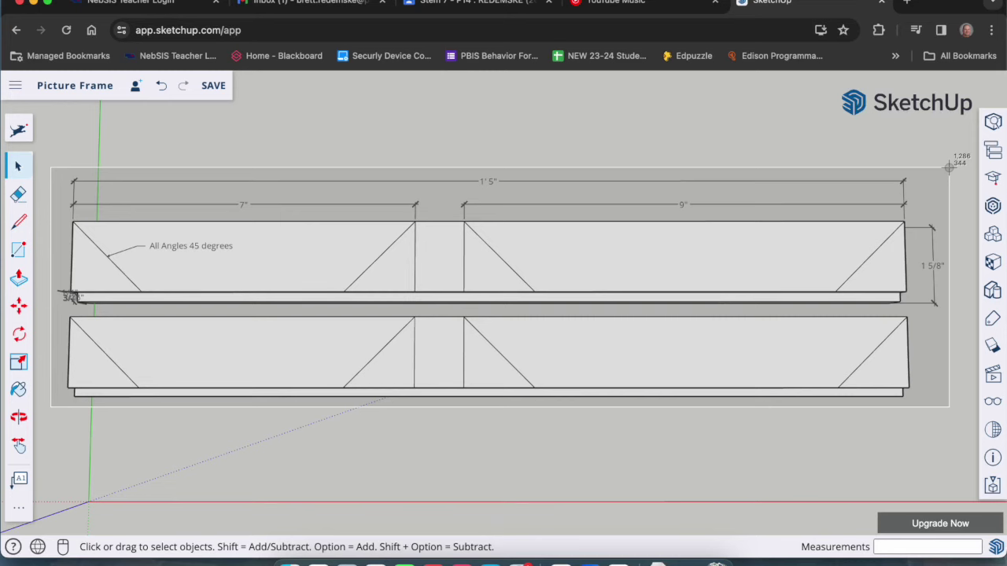
pyautogui.moveTo(949, 167); pyautogui.dragTo(951, 168)
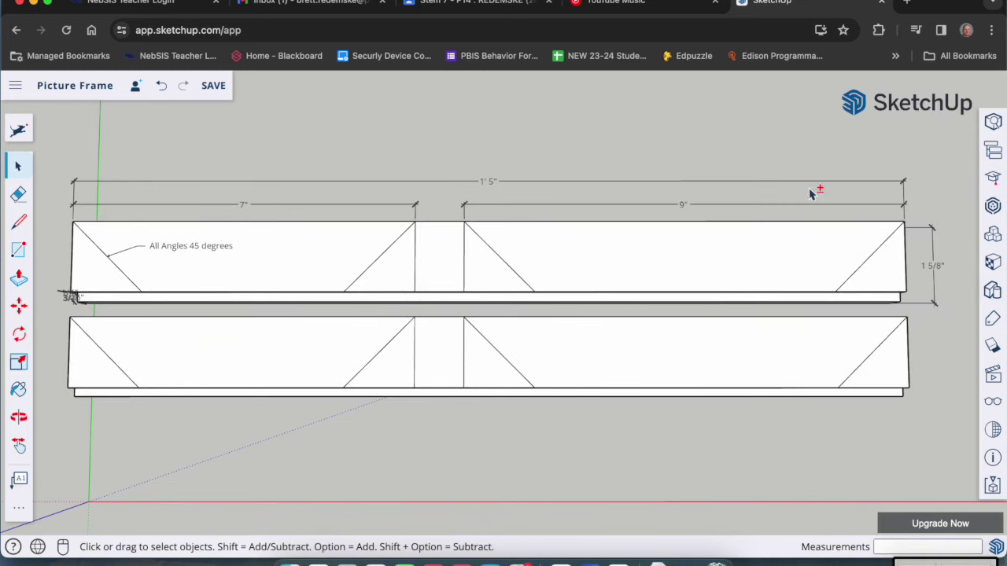
pyautogui.click(214, 86)
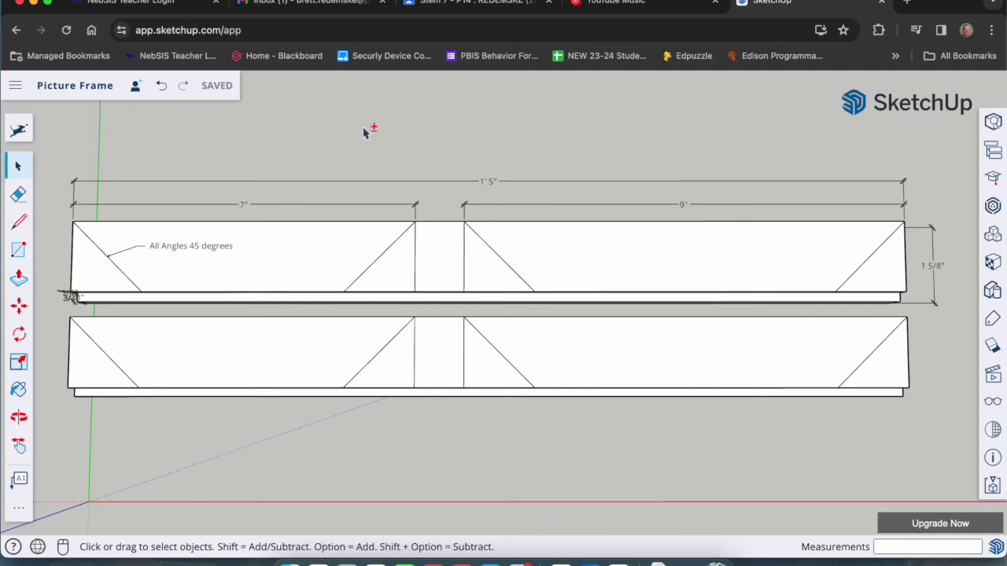
# - Switch to the Google Classroom page and open Google Docs from its Google apps
pyautogui.click(490, 5)
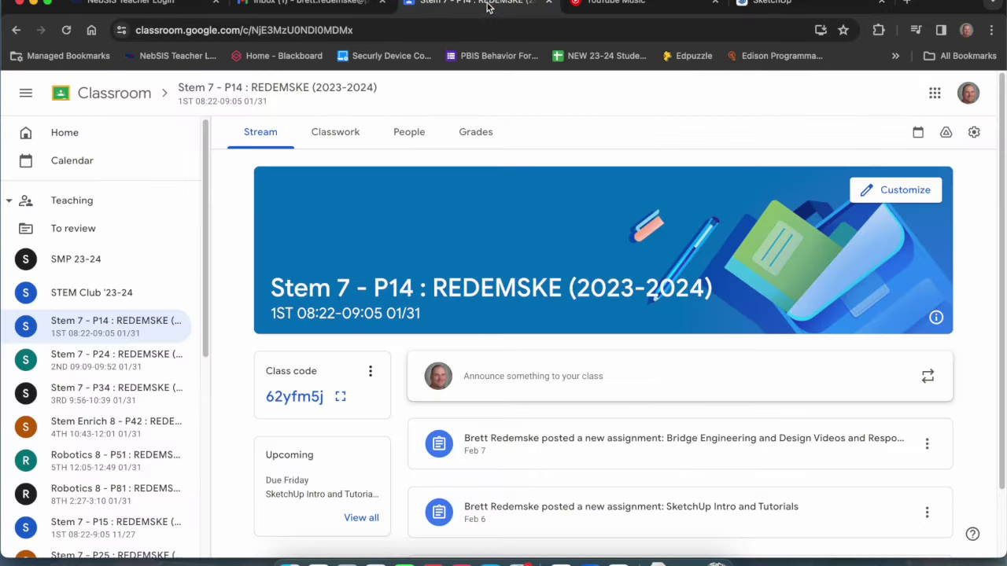
pyautogui.click(935, 95)
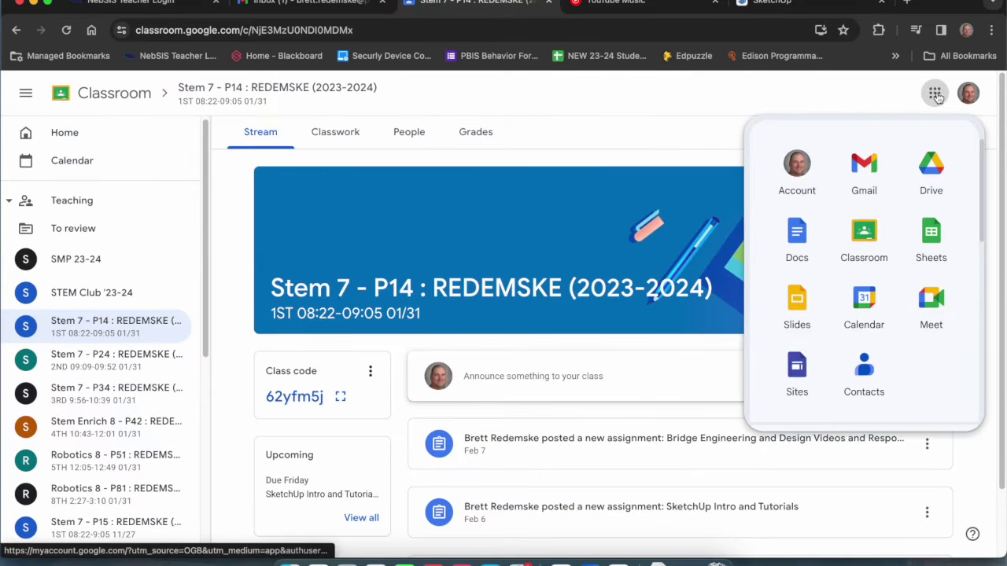
pyautogui.click(795, 241)
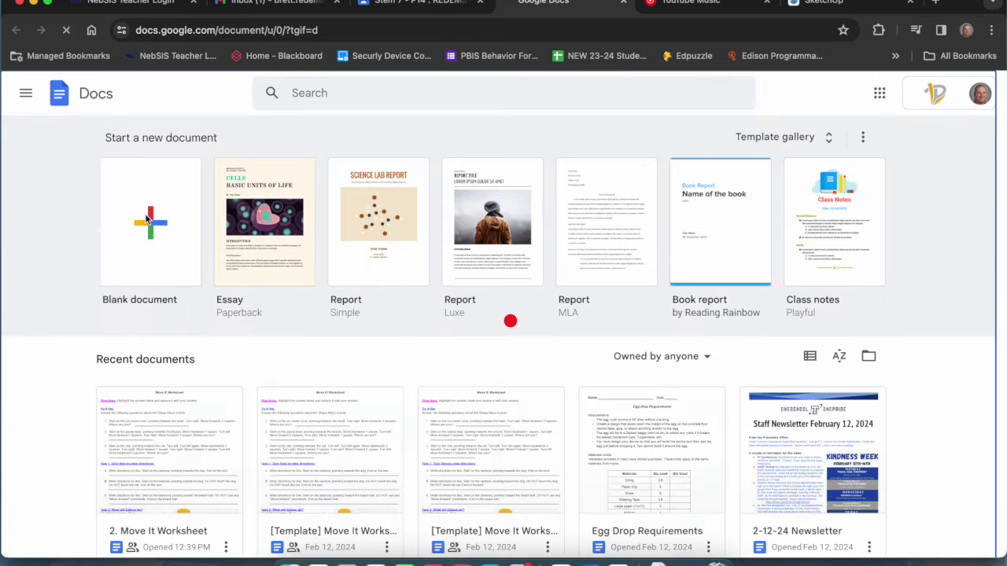
# - Create a blank document and title it "Picture Frame Print"
pyautogui.click(168, 224)
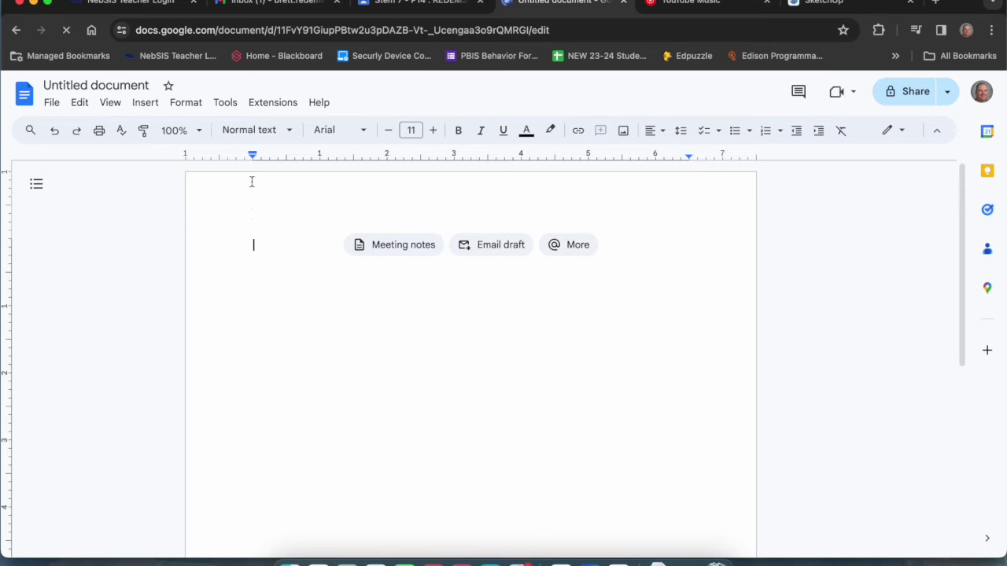
pyautogui.click(128, 84)
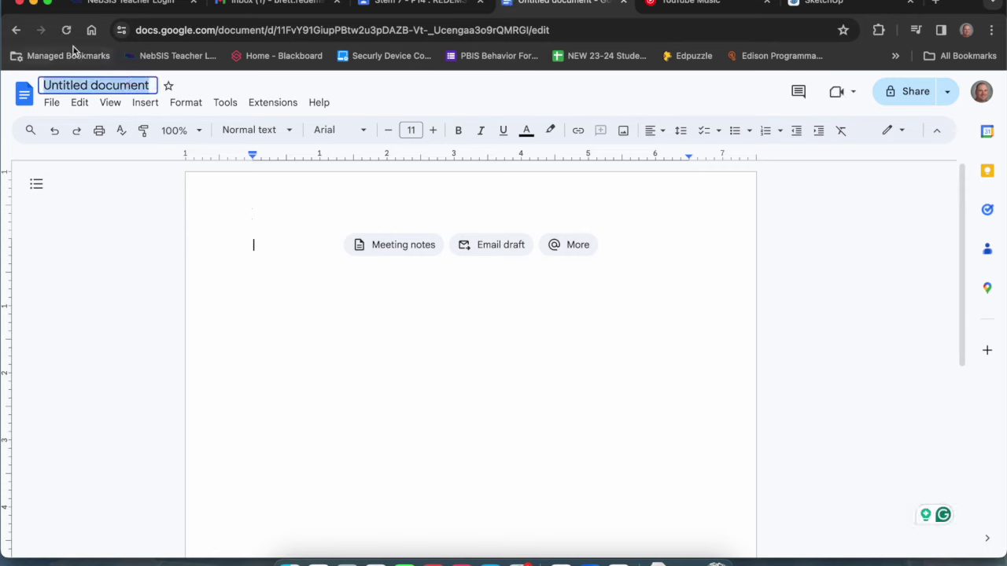
pyautogui.write('Picture Frame Print')
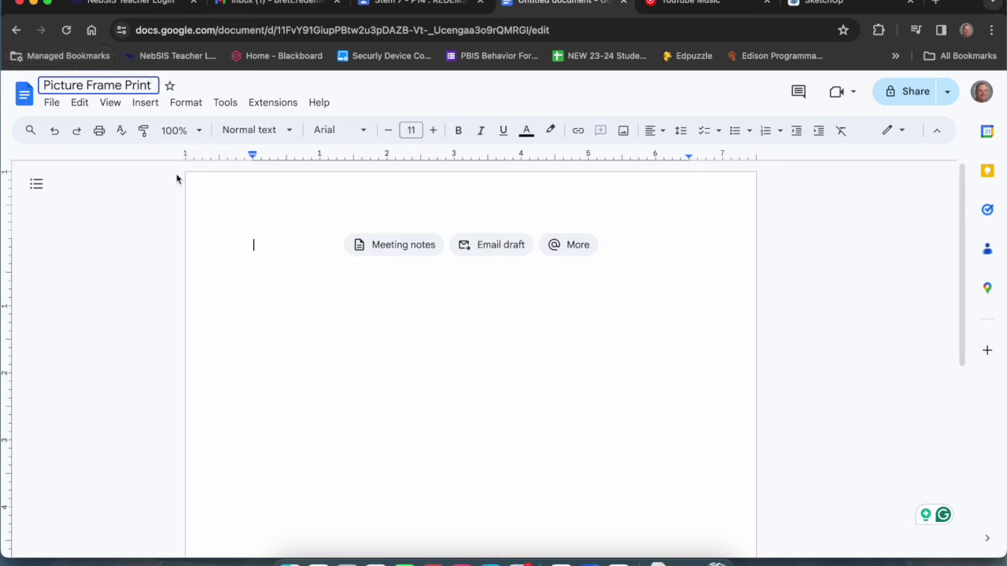
# - Set the whole document to landscape orientation with top, bottom, left and right margins of .5 inch
pyautogui.click(51, 102)
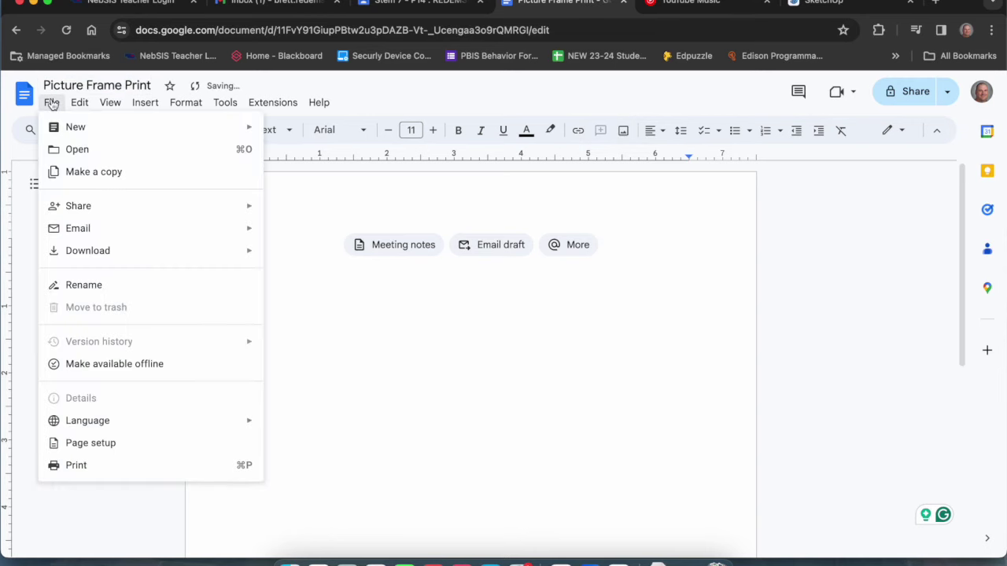
pyautogui.click(90, 444)
pyautogui.click(448, 295)
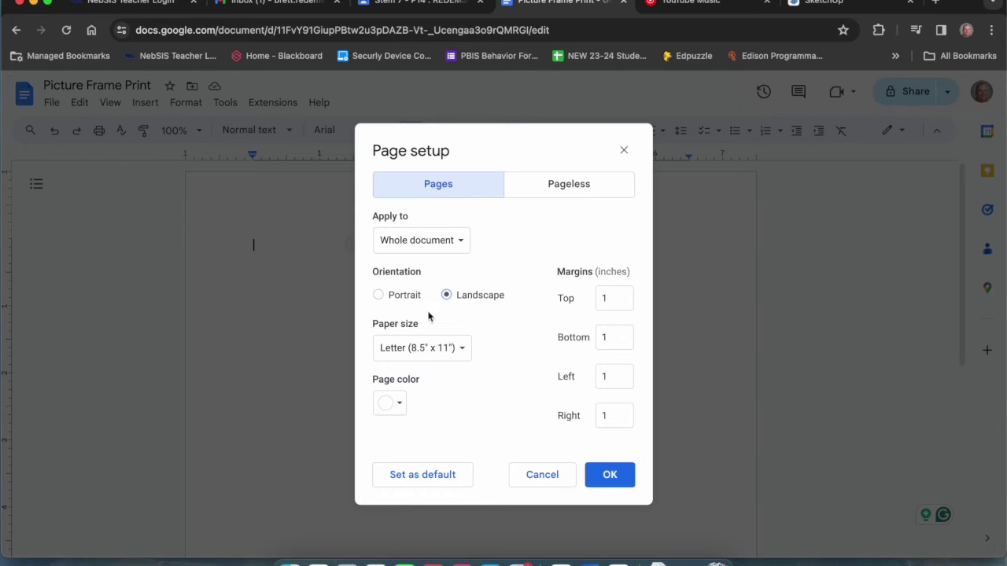
pyautogui.click(617, 299)
pyautogui.press('Tab')
pyautogui.press('Tab')
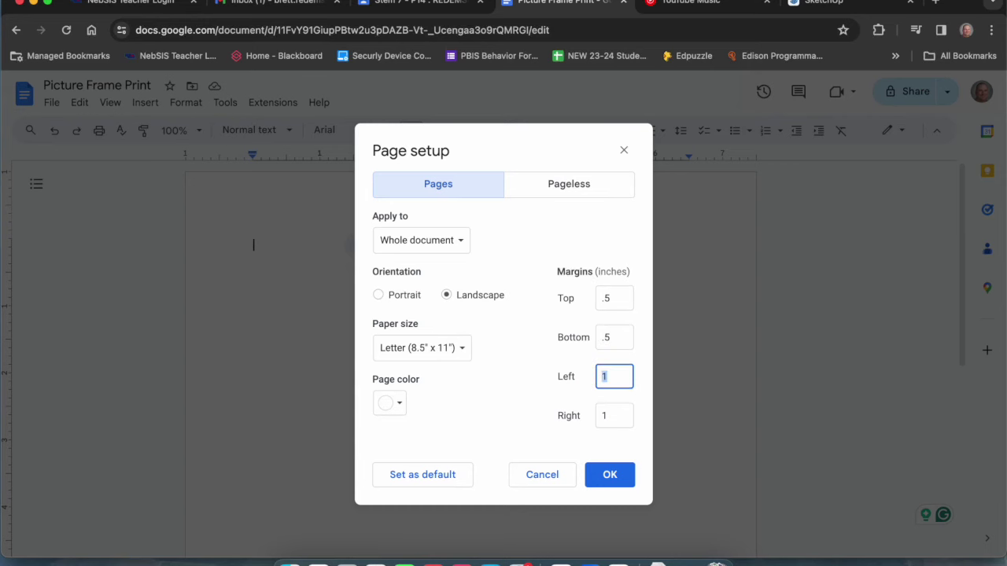
pyautogui.press('Tab')
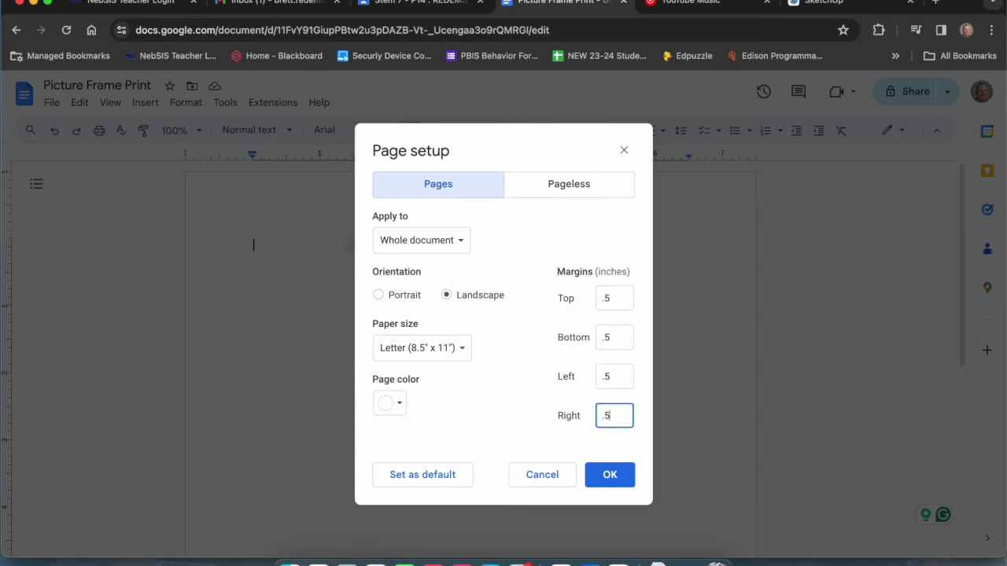
pyautogui.press('Return')
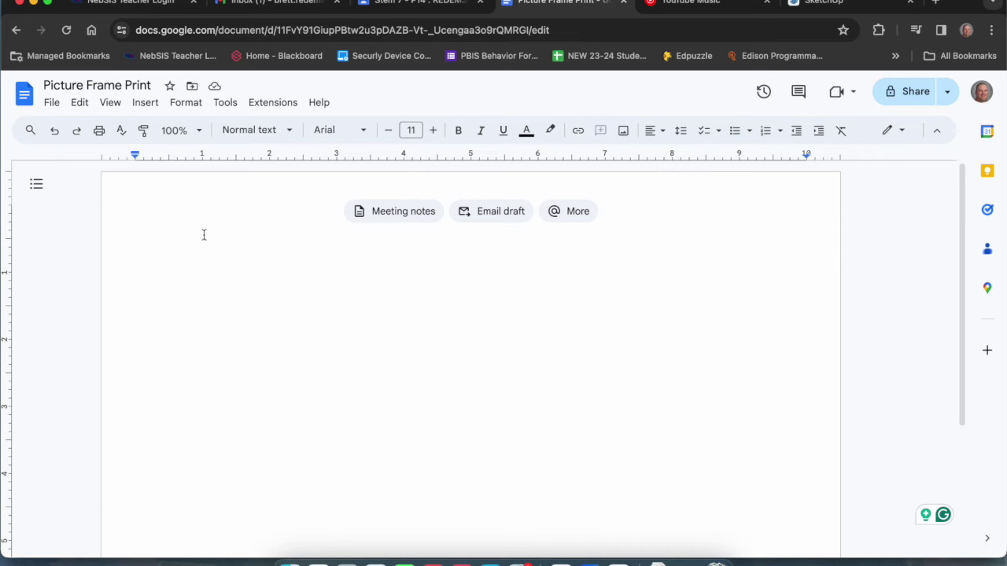
# - Enter the heading line "First Last P#" and insert the Desktop screenshot from 4.03.08 PM, showing both boards, on the line below
pyautogui.write('First Last P#')
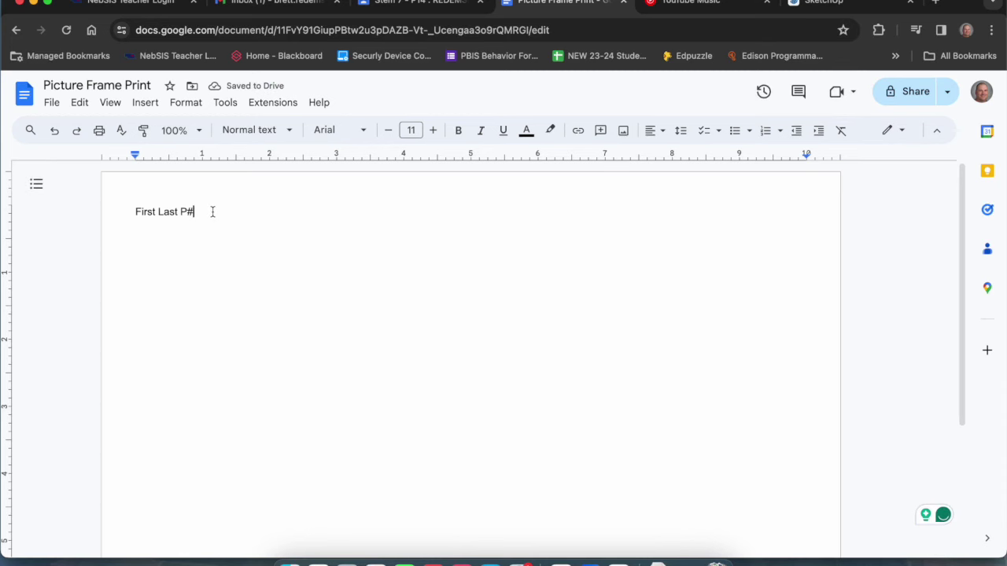
pyautogui.press('Return')
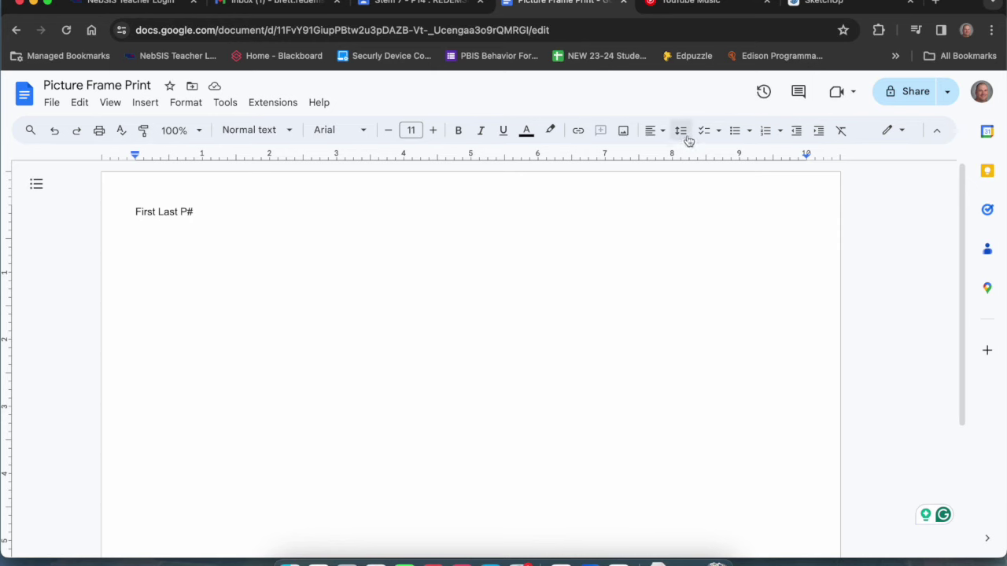
pyautogui.click(622, 130)
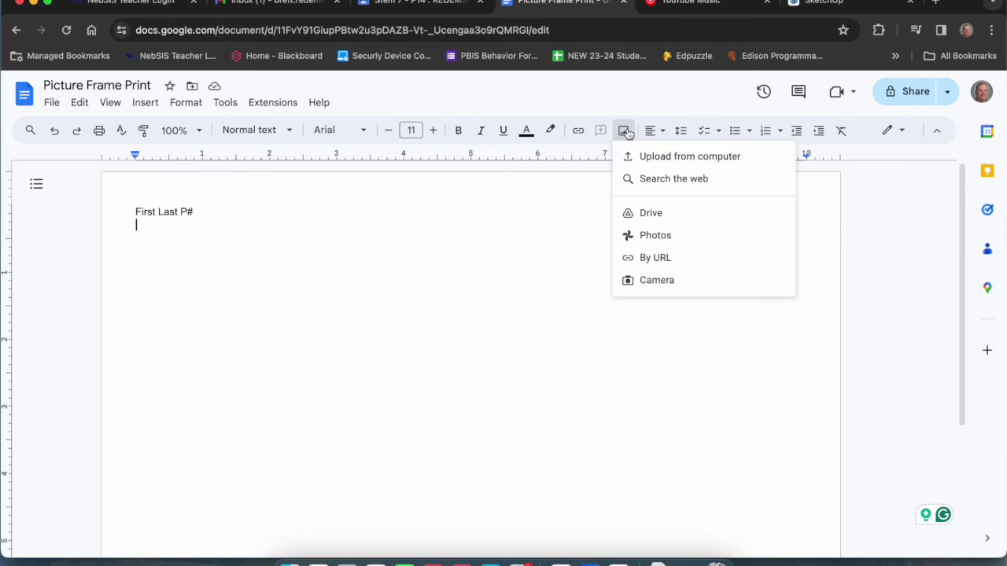
pyautogui.click(667, 162)
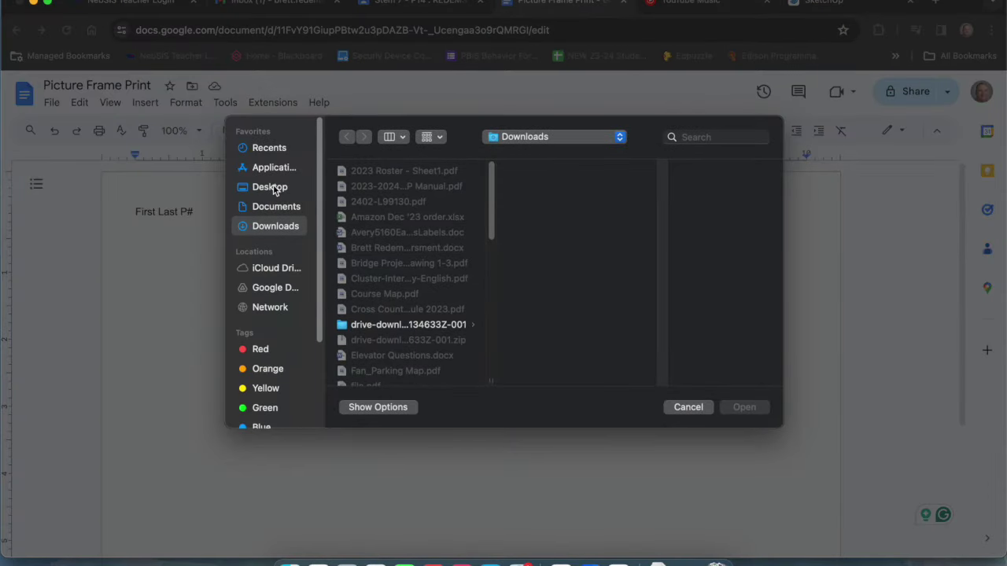
pyautogui.click(272, 188)
pyautogui.scroll(-5, 441, 240)
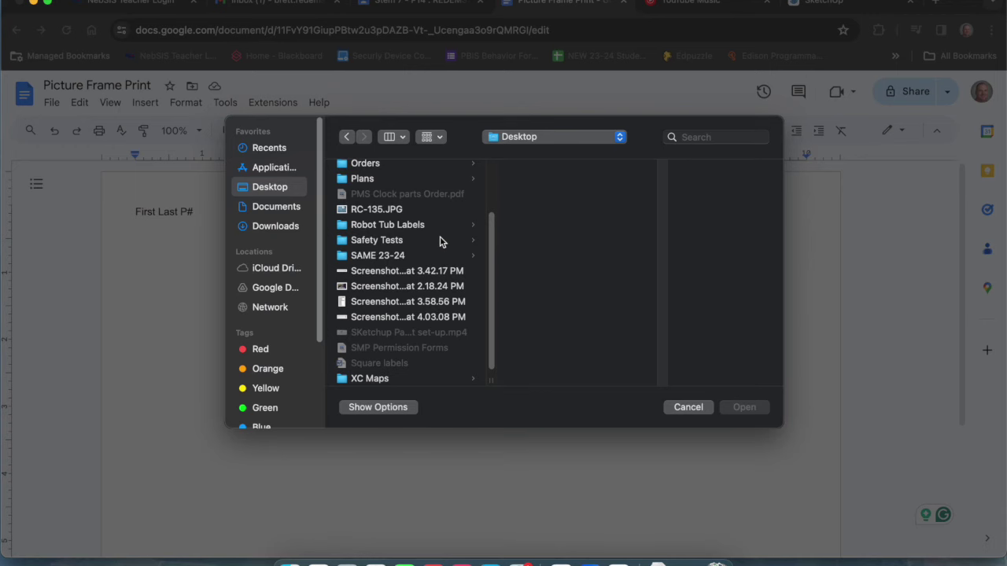
pyautogui.scroll(-1, 439, 250)
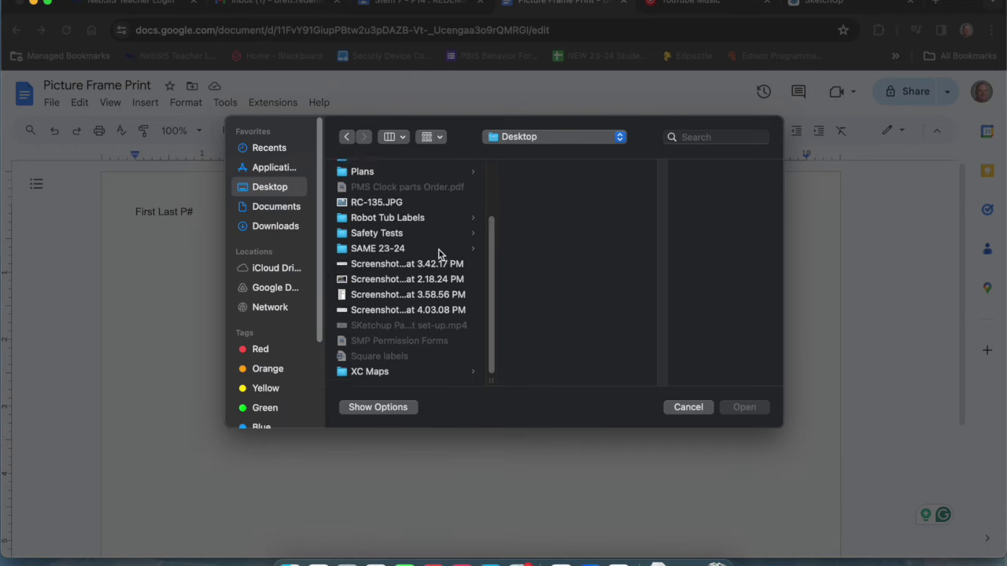
pyautogui.click(401, 312)
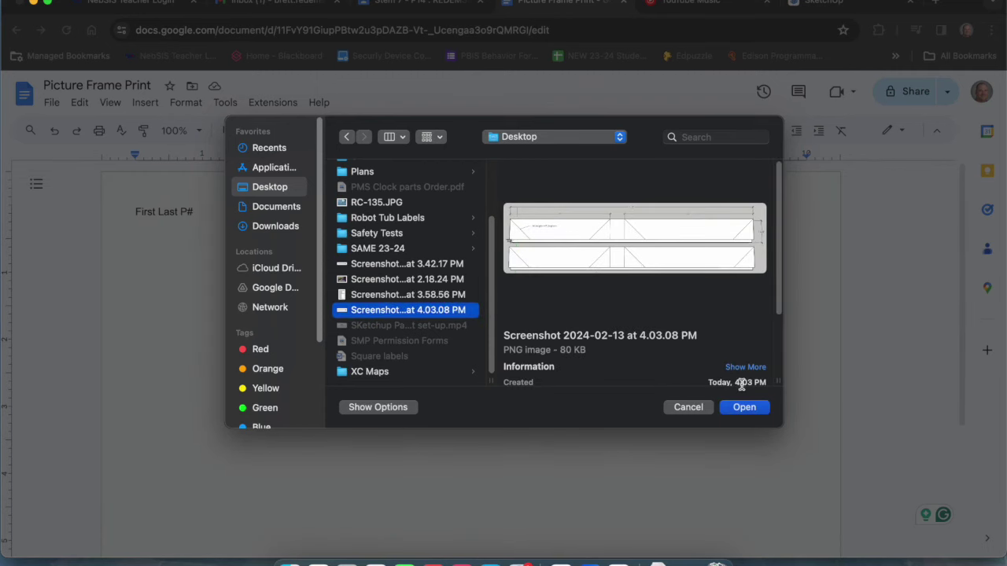
pyautogui.click(745, 408)
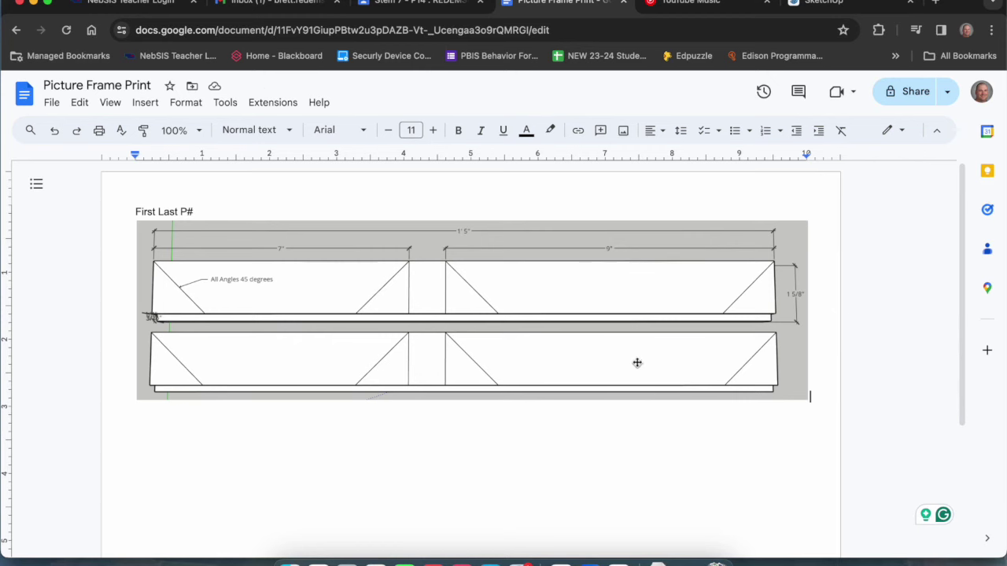
# - Insert the Desktop screenshot from 3.58.56 PM, showing the board's end profile, on a new line below the boards image
pyautogui.press('Return')
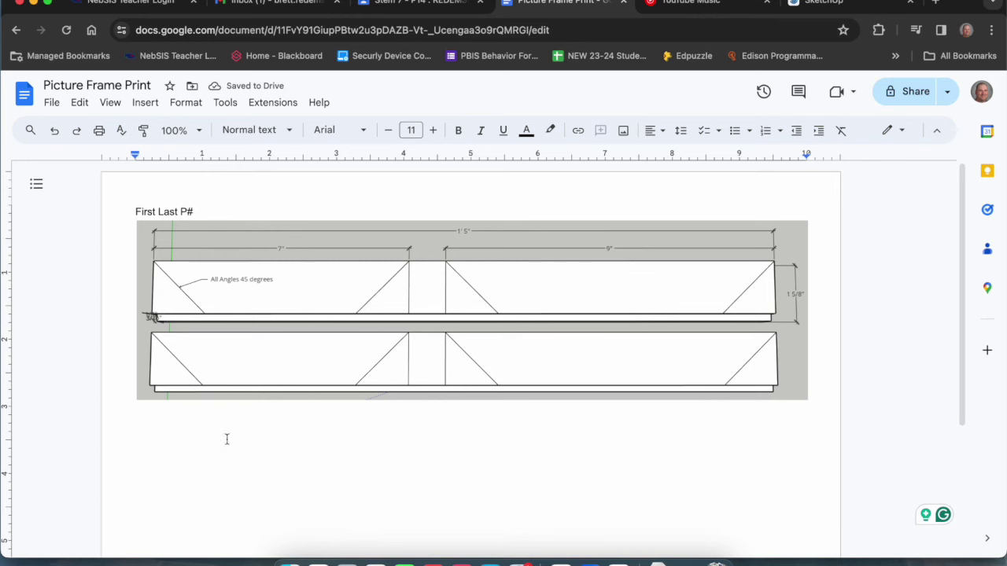
pyautogui.click(625, 133)
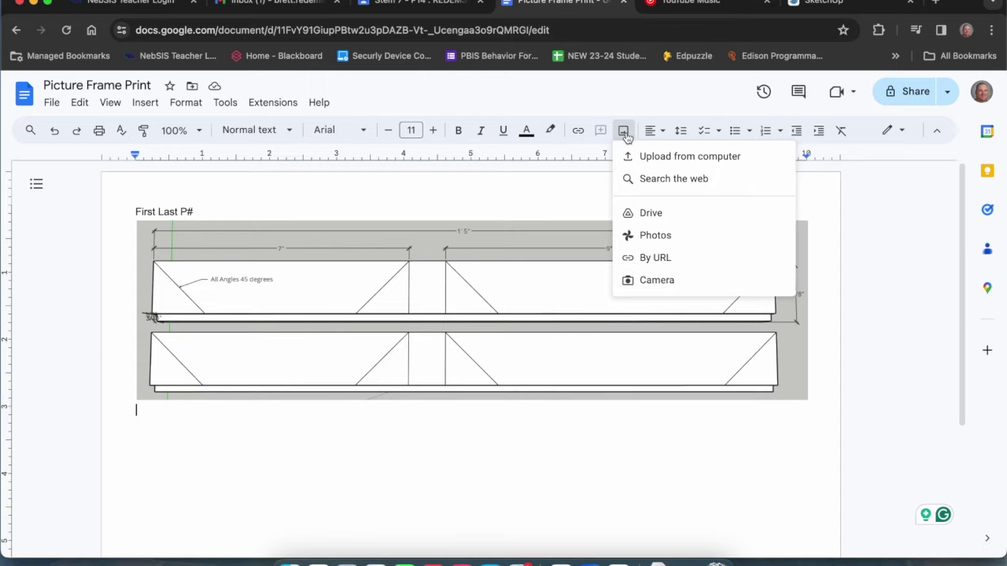
pyautogui.click(642, 156)
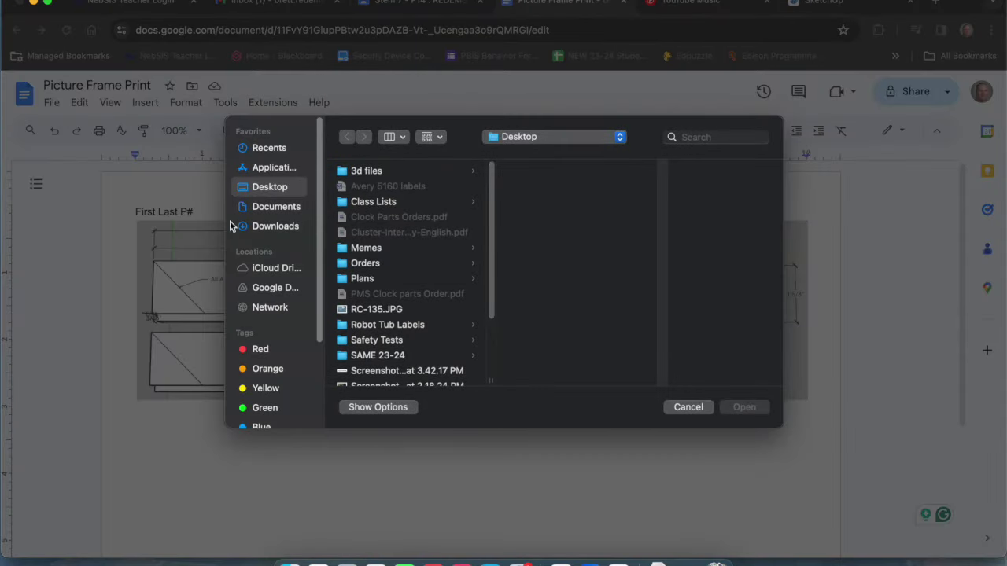
pyautogui.scroll(-5, 399, 264)
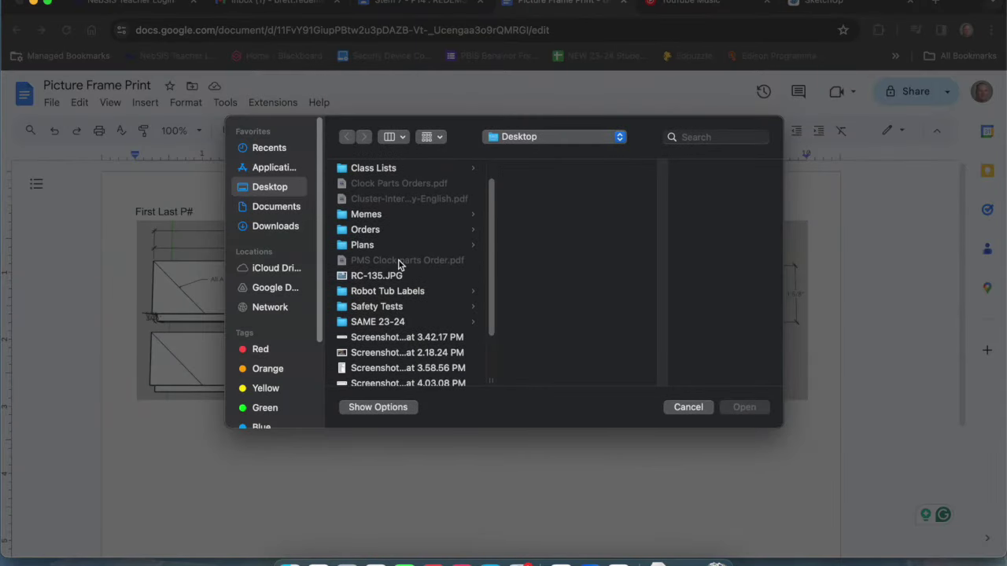
pyautogui.doubleClick(386, 294)
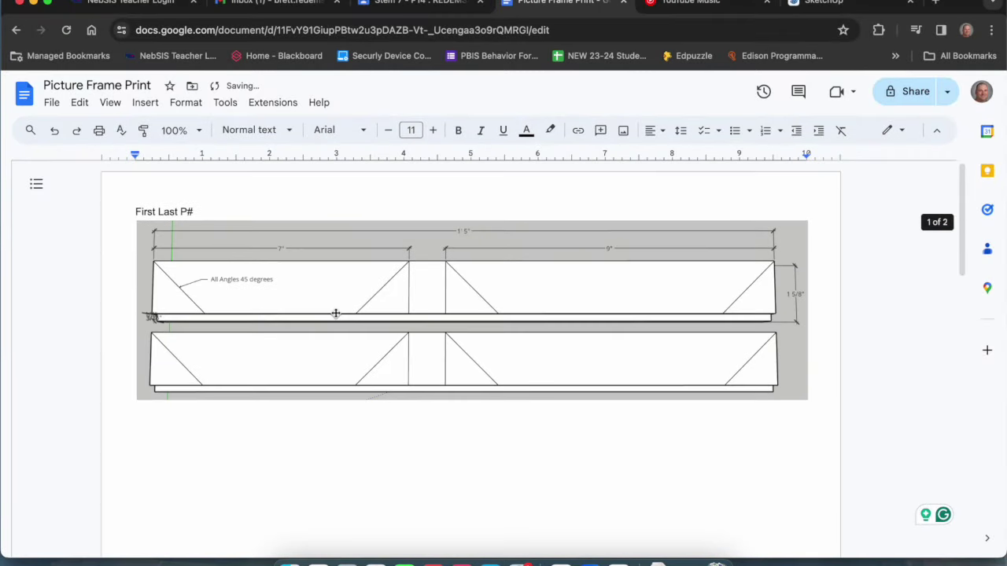
# - Shrink the end-profile image proportionally to about 2.6 inches wide so it fits on the first page below the boards image, and deselect it
pyautogui.click(343, 293)
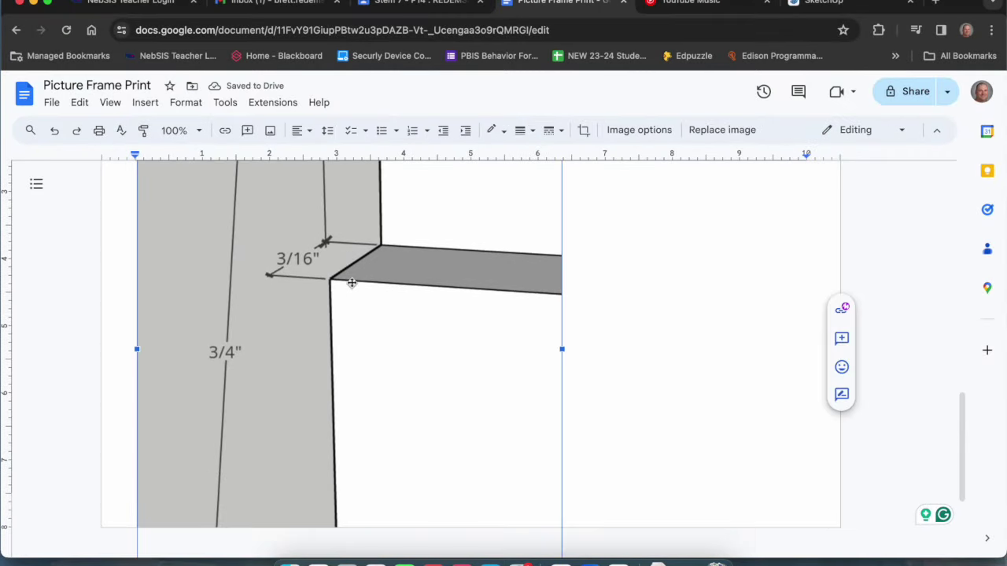
pyautogui.scroll(-3, 470, 432)
pyautogui.moveTo(562, 523); pyautogui.dragTo(361, 189)
pyautogui.scroll(-3, 344, 364)
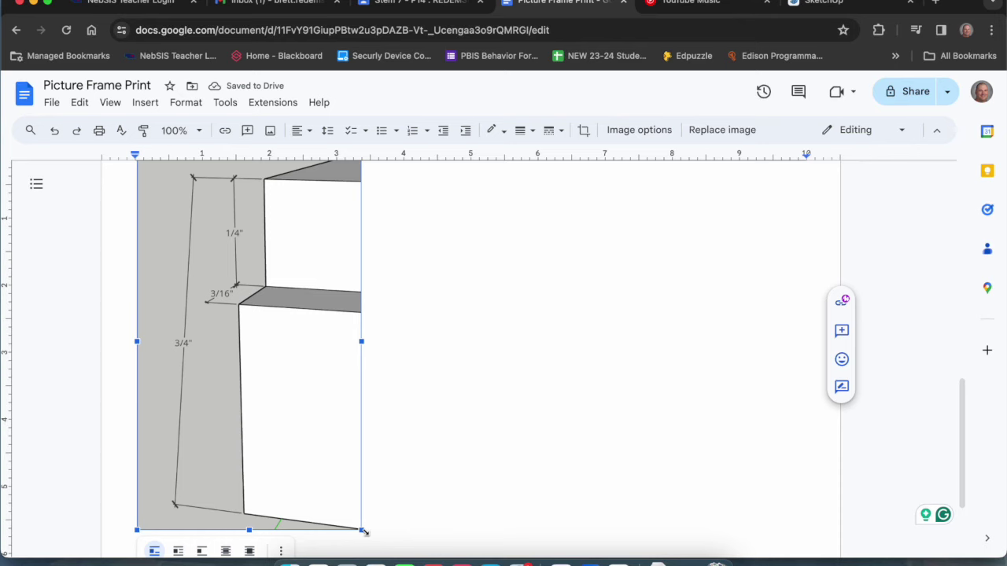
pyautogui.moveTo(363, 531); pyautogui.dragTo(270, 355)
pyautogui.scroll(-1, 292, 377)
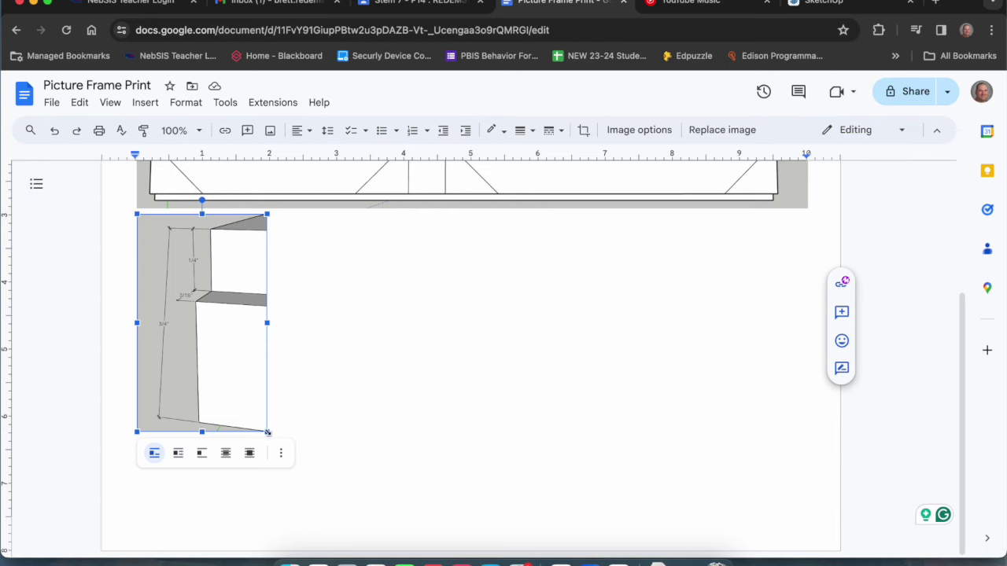
pyautogui.moveTo(269, 432); pyautogui.dragTo(314, 470)
pyautogui.click(364, 469)
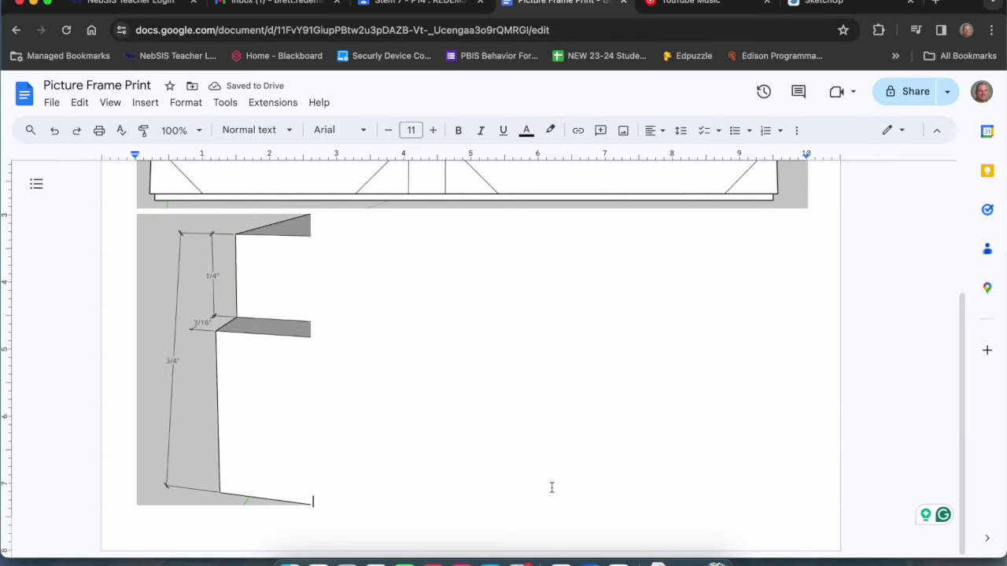
# - Review the finished page, checking the heading, the dimensions and angle note in the boards image, and the end-profile dimensions
pyautogui.scroll(3, 553, 488)
pyautogui.scroll(-3, 459, 344)
pyautogui.scroll(3, 463, 413)
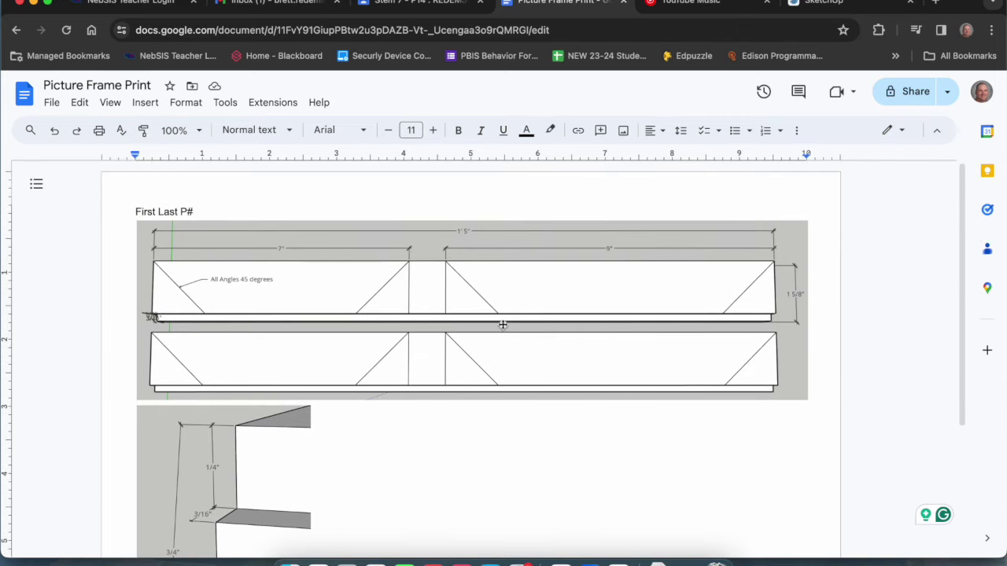
pyautogui.scroll(-3, 401, 436)
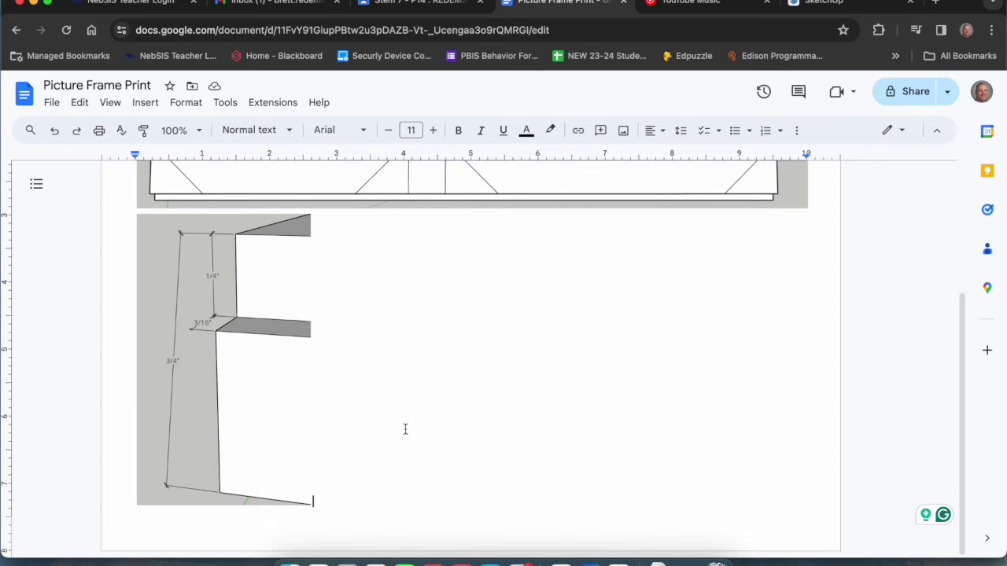
pyautogui.scroll(3, 401, 400)
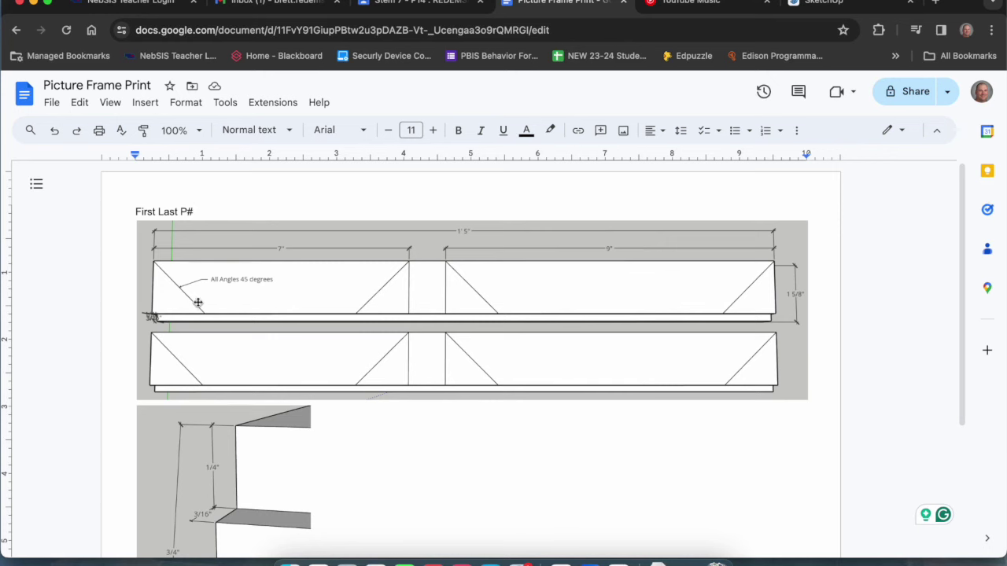
pyautogui.scroll(-3, 319, 261)
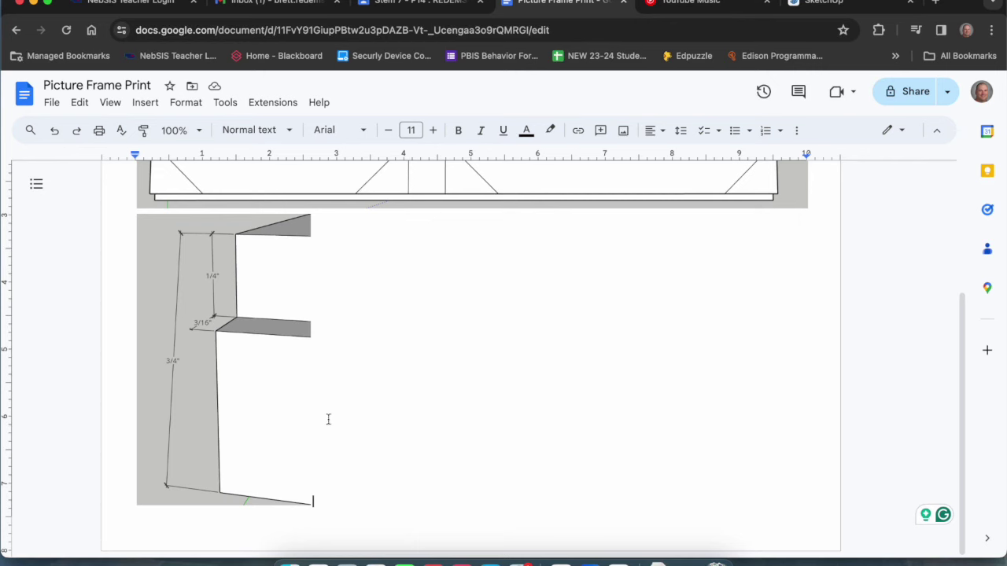
pyautogui.scroll(5, 509, 452)
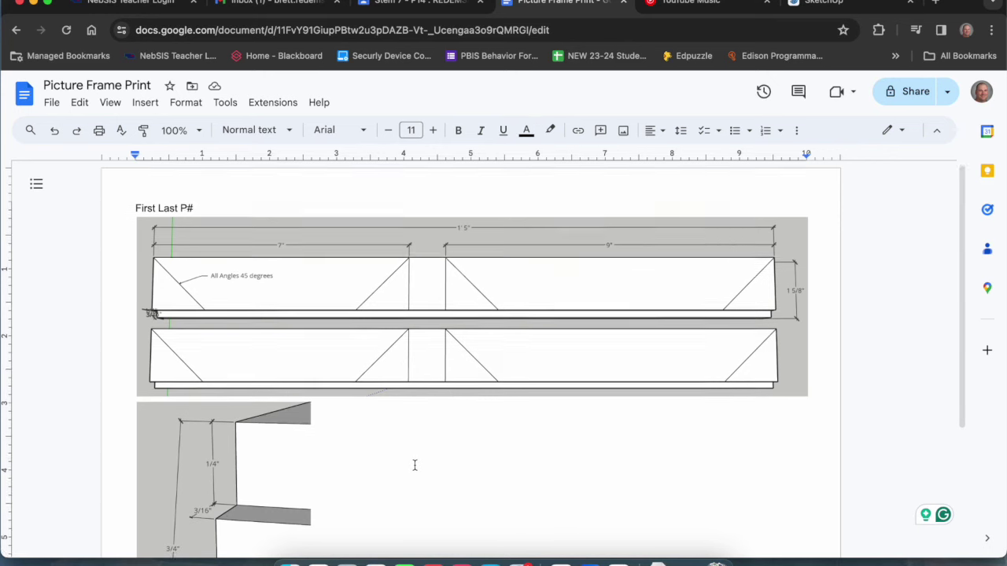
pyautogui.scroll(-2, 414, 466)
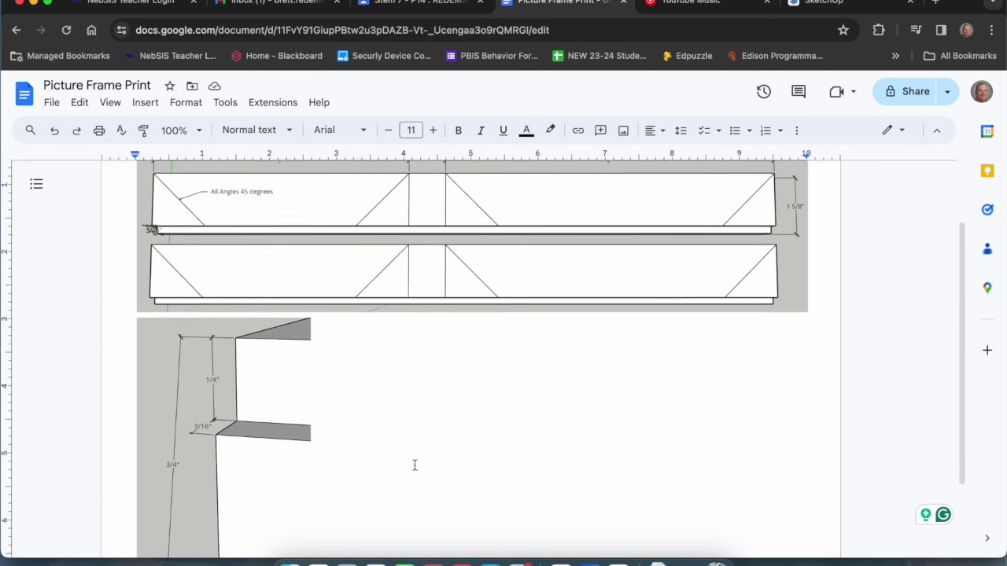
pyautogui.scroll(-2, 414, 466)
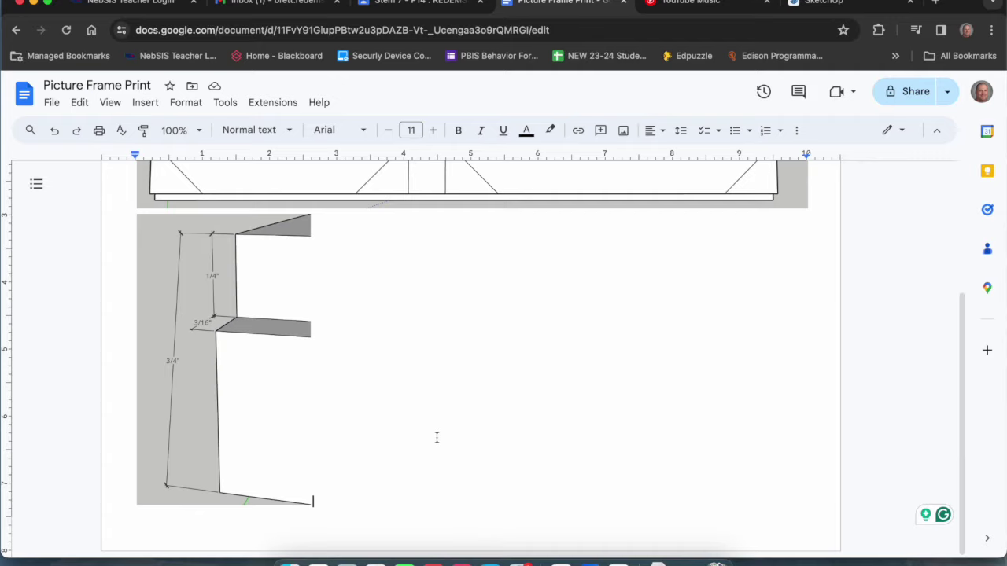
pyautogui.scroll(4, 433, 430)
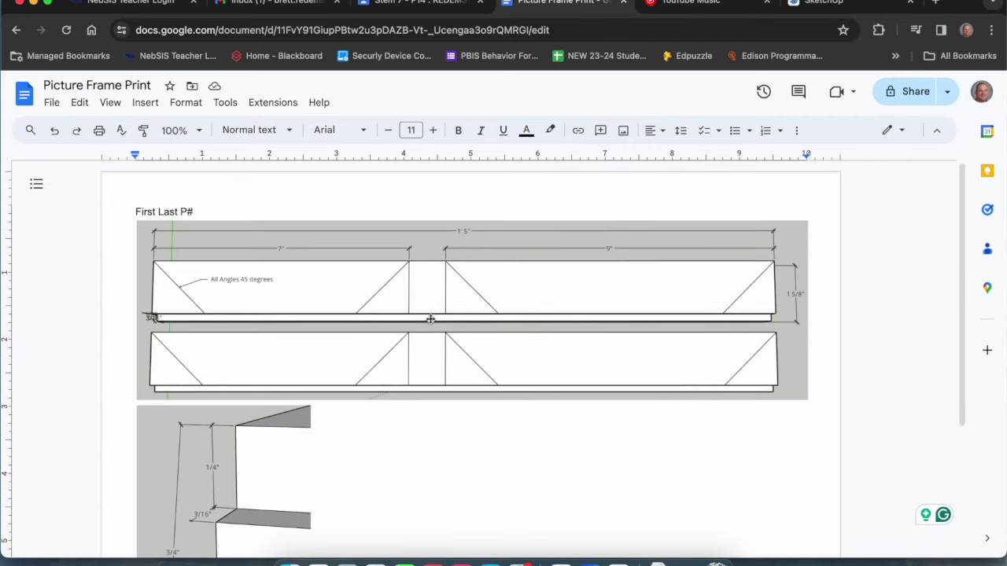